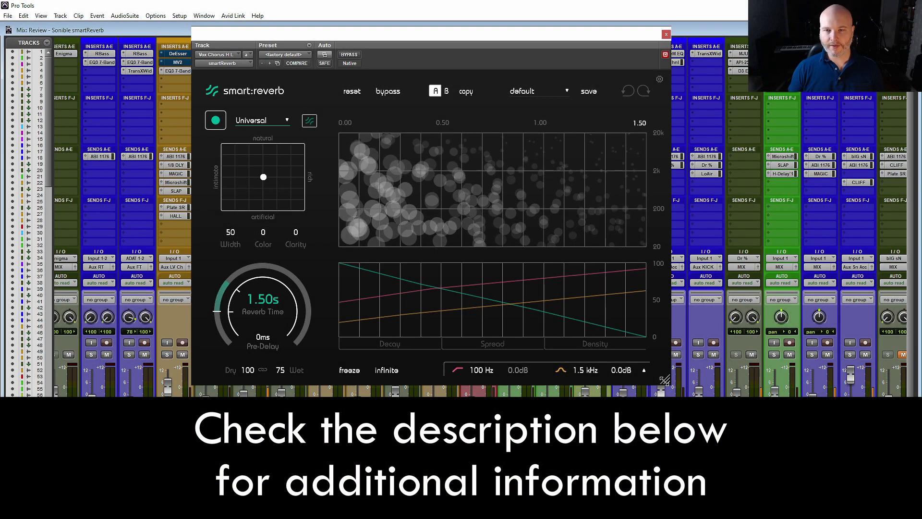
Step: Enlarge the smart:reverb plug-in window and shift it slightly within the mixer
{"action": "left_click_drag", "start_coordinate": [665, 381], "coordinate": [797, 409]}
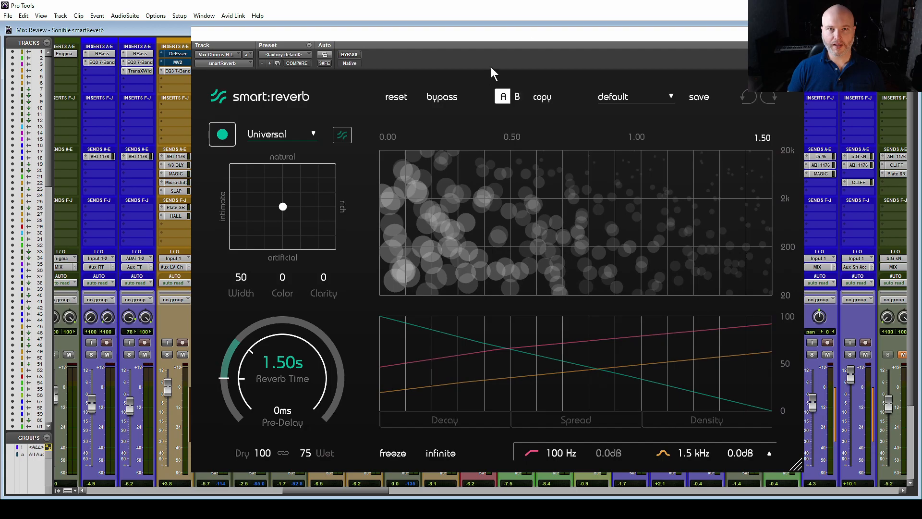
{"action": "left_click_drag", "start_coordinate": [536, 28], "coordinate": [511, 21]}
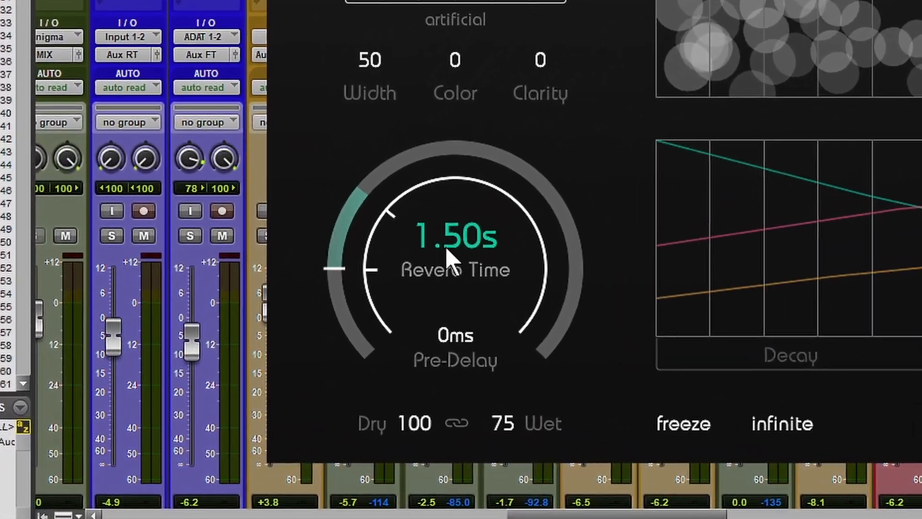
Step: Sweep the reverb time up to 8.00 s and bring it back down to about 1.84 s
{"action": "left_click_drag", "start_coordinate": [311, 332], "coordinate": [326, 183]}
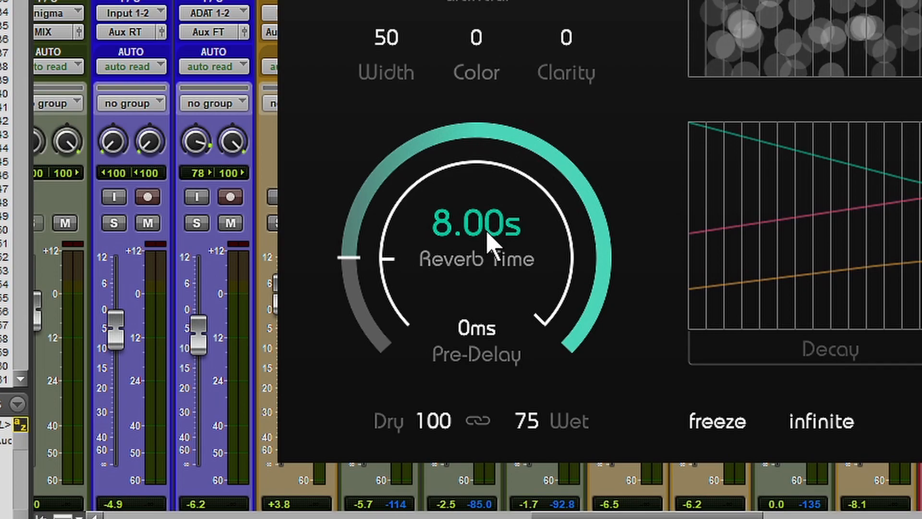
{"action": "left_click_drag", "start_coordinate": [481, 230], "coordinate": [487, 358]}
{"action": "left_click_drag", "start_coordinate": [473, 229], "coordinate": [488, 276]}
{"action": "left_click_drag", "start_coordinate": [478, 215], "coordinate": [488, 242]}
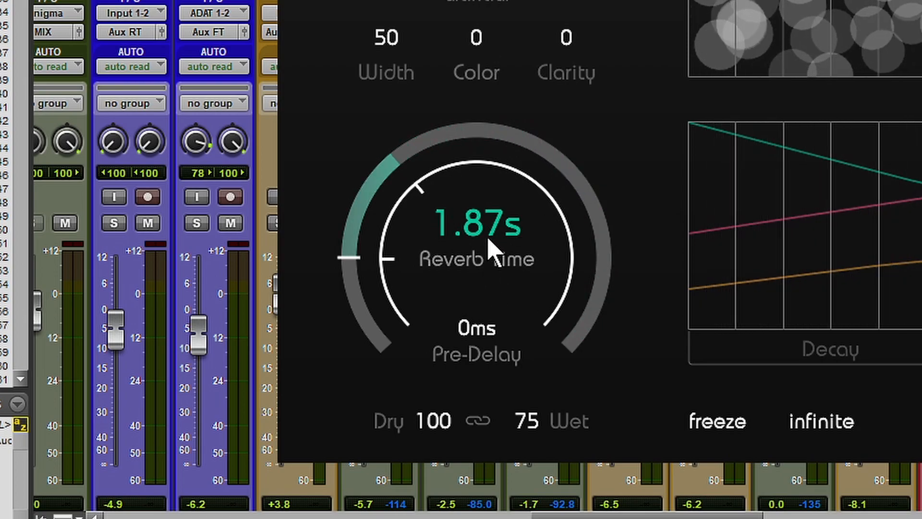
Step: Toggle the infinite reverb mode on and off twice
{"action": "left_click", "coordinate": [828, 423]}
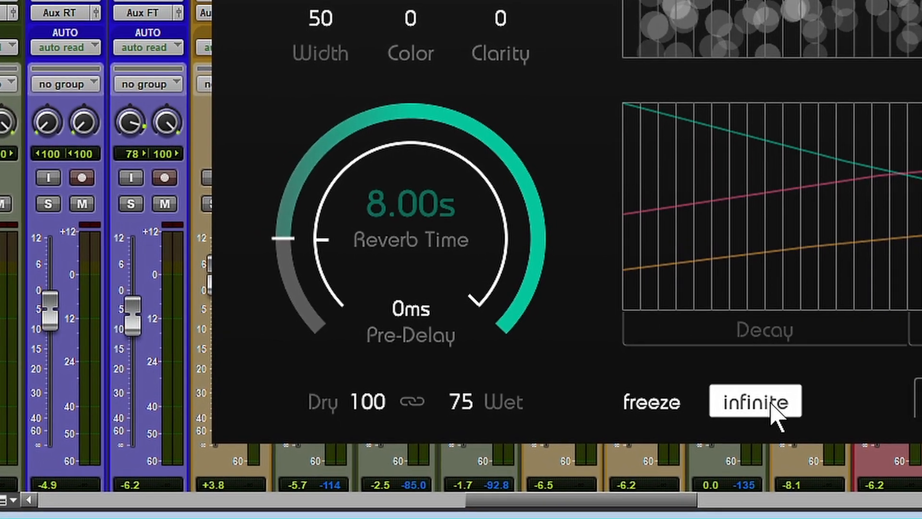
{"action": "left_click", "coordinate": [771, 404]}
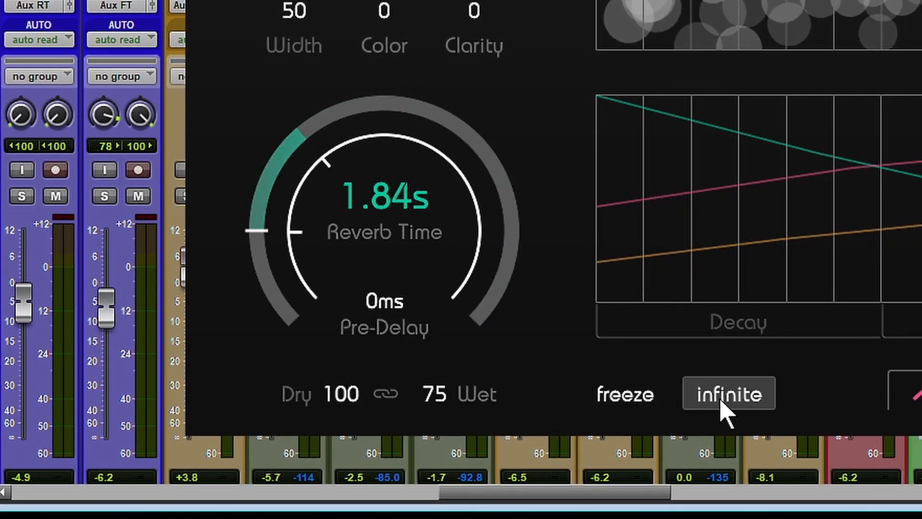
{"action": "left_click", "coordinate": [725, 403]}
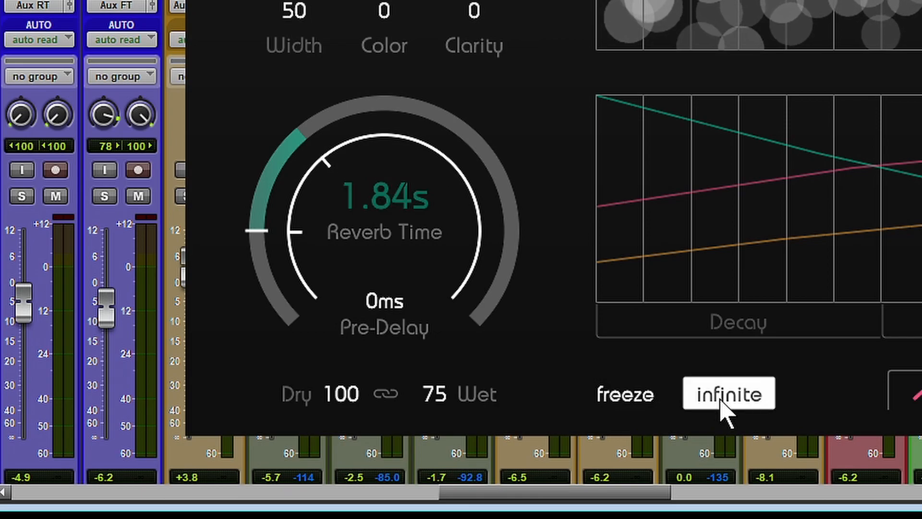
{"action": "left_click", "coordinate": [725, 404]}
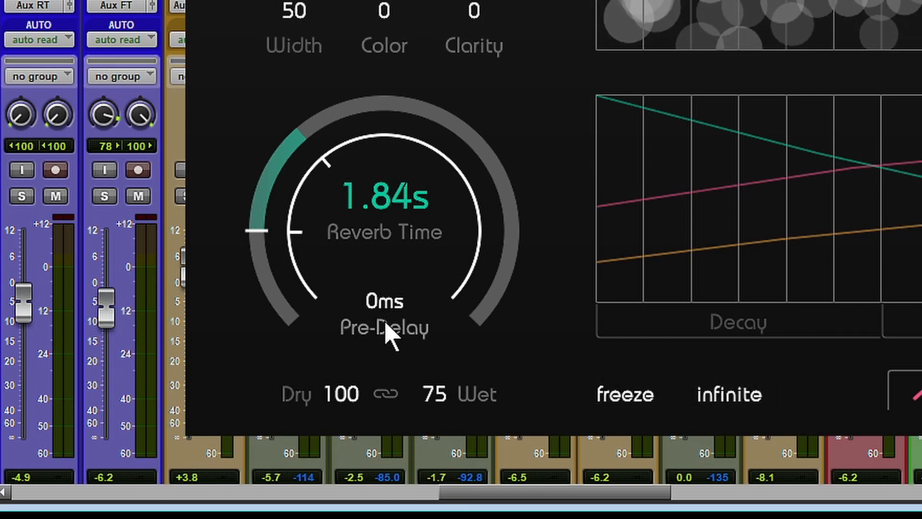
Step: Raise the pre-delay to 500 ms, return it to 0 ms, and try the Freeze mode
{"action": "left_click_drag", "start_coordinate": [388, 331], "coordinate": [393, 264]}
{"action": "left_click_drag", "start_coordinate": [391, 201], "coordinate": [425, 55]}
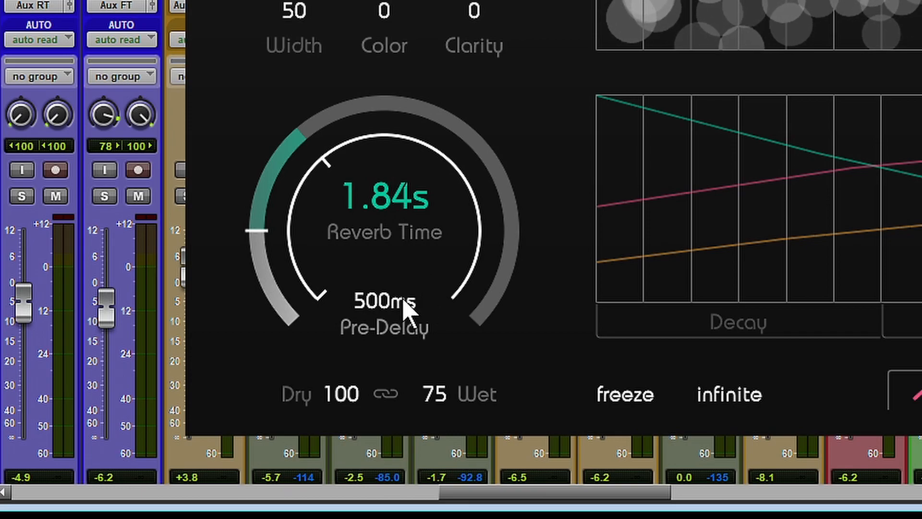
{"action": "left_click_drag", "start_coordinate": [386, 304], "coordinate": [411, 388]}
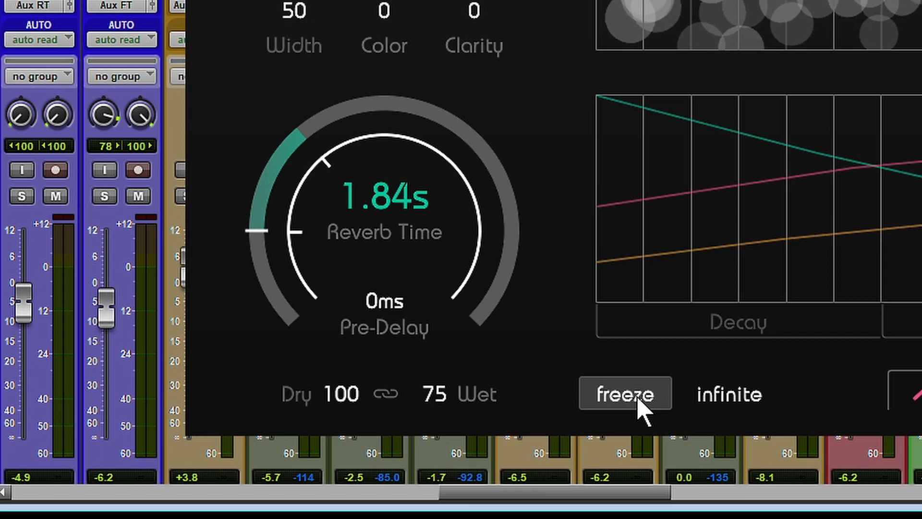
{"action": "left_click", "coordinate": [643, 410]}
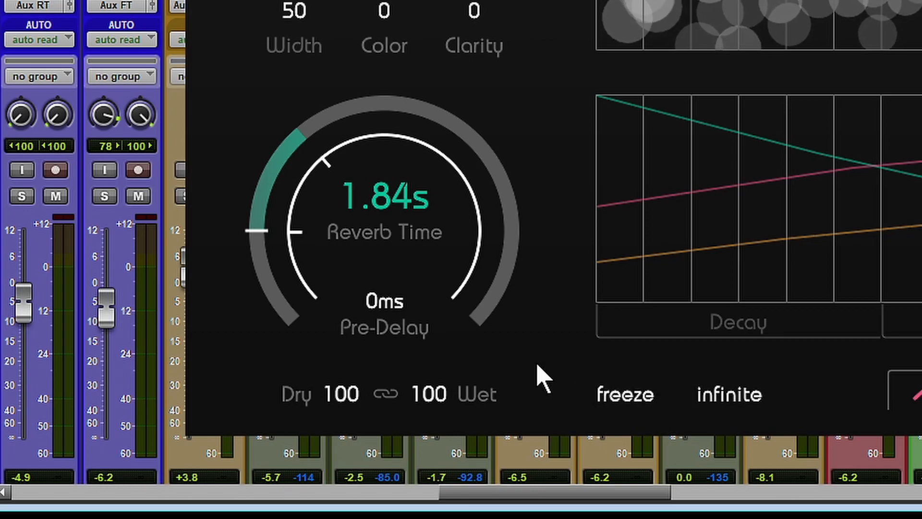
Step: Adjust the unlinked dry and wet levels independently, lowering them to 79 and 64 and raising both to 100
{"action": "left_click_drag", "start_coordinate": [437, 516], "coordinate": [436, 349]}
{"action": "left_click_drag", "start_coordinate": [350, 404], "coordinate": [350, 516]}
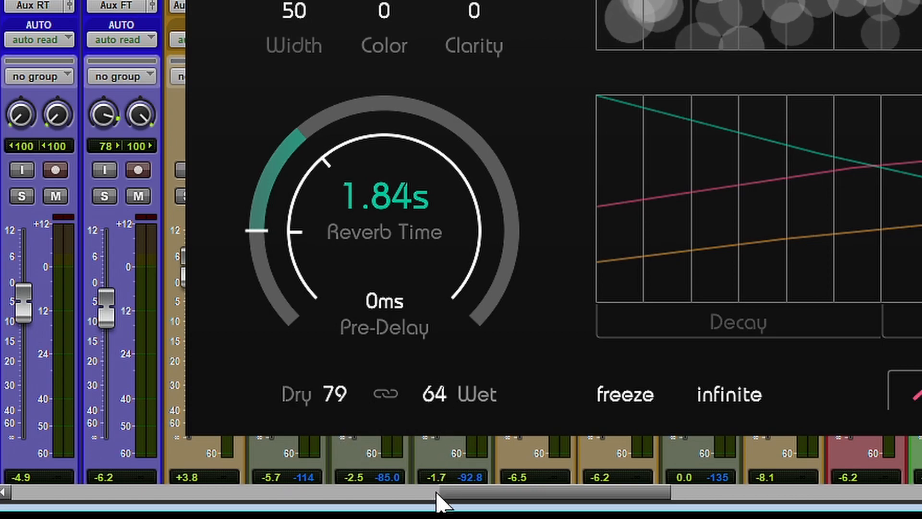
{"action": "left_click_drag", "start_coordinate": [440, 436], "coordinate": [463, 333]}
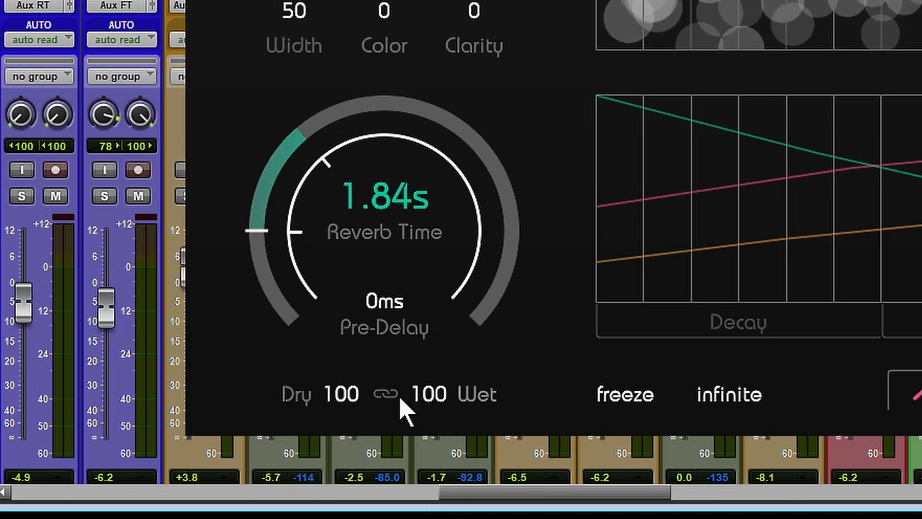
Step: Sweep the linked dry and wet levels between fully wet and fully dry, and shrink the plug-in window
{"action": "left_click_drag", "start_coordinate": [419, 399], "coordinate": [467, 282]}
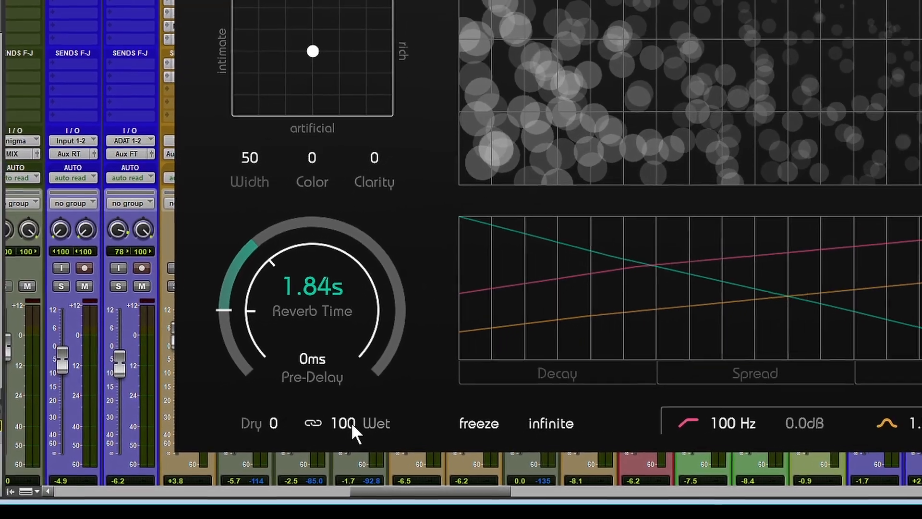
{"action": "left_click_drag", "start_coordinate": [373, 419], "coordinate": [716, 489]}
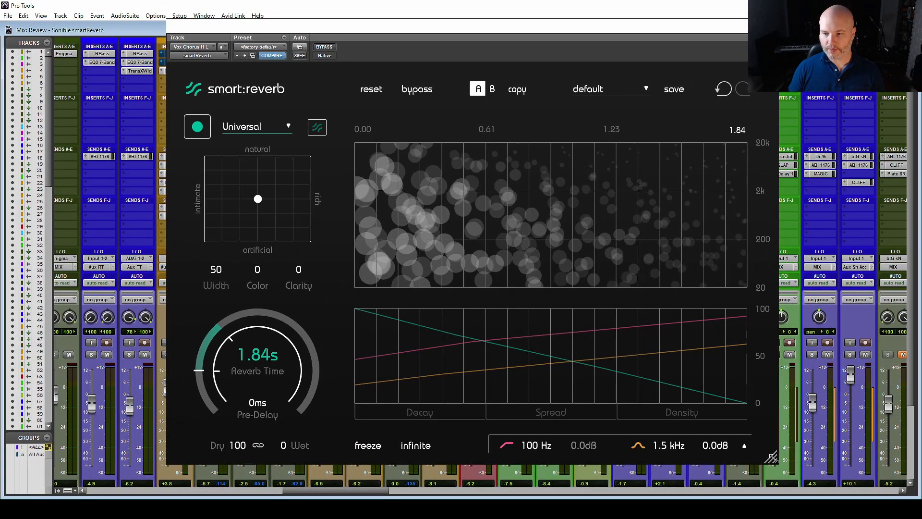
{"action": "left_click_drag", "start_coordinate": [772, 456], "coordinate": [692, 407]}
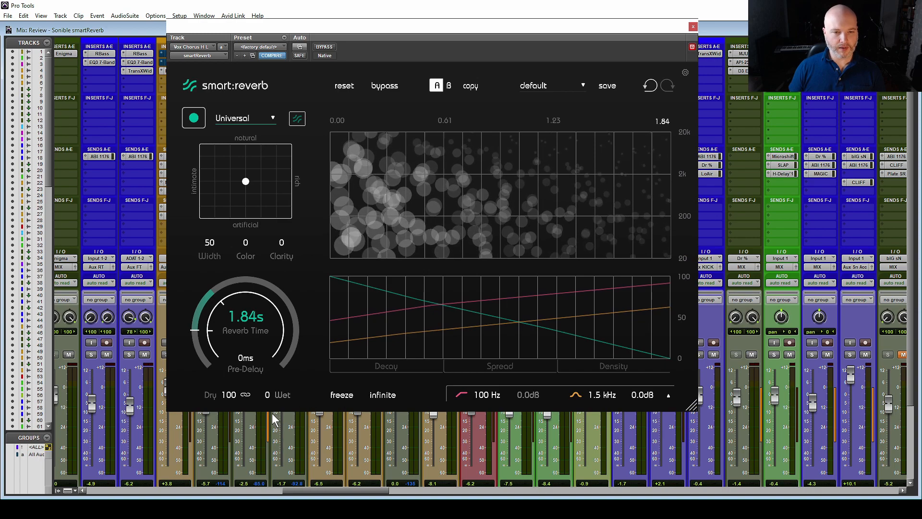
{"action": "left_click_drag", "start_coordinate": [288, 376], "coordinate": [293, 269]}
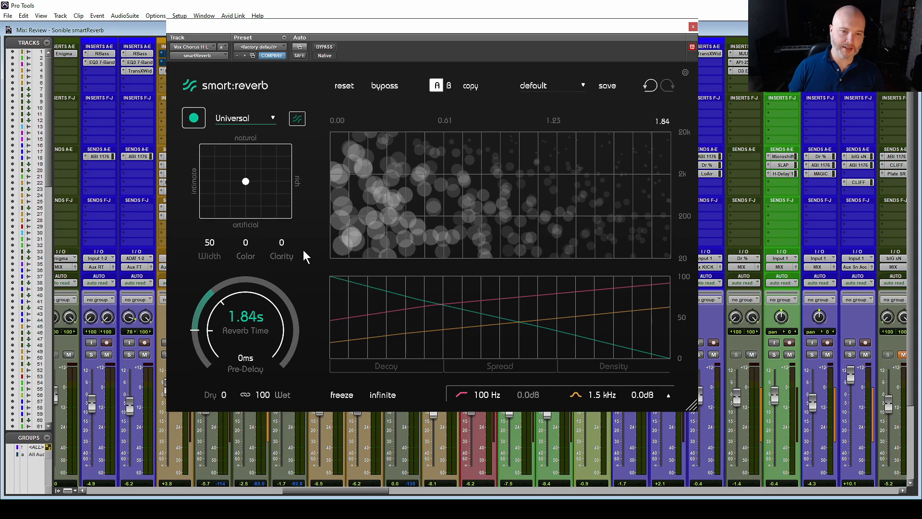
{"action": "left_click_drag", "start_coordinate": [301, 276], "coordinate": [267, 411]}
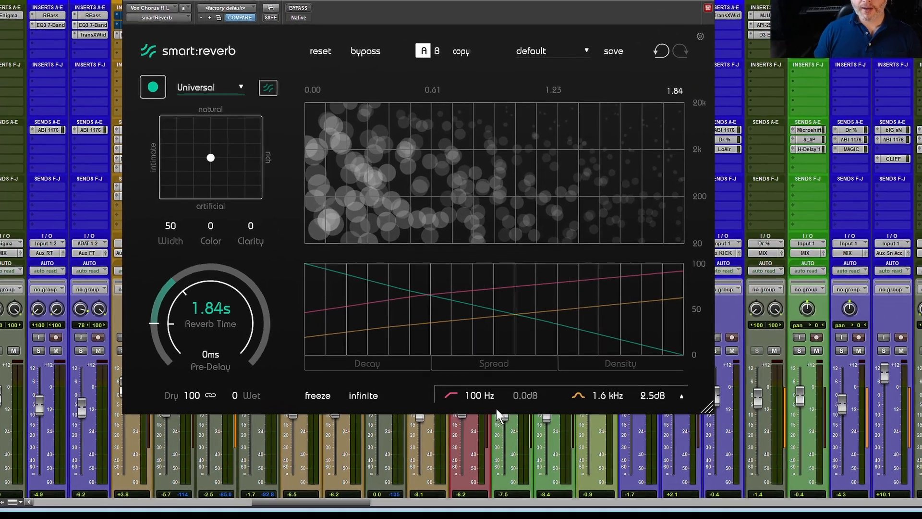
Step: Expand the reverb's EQ display and move its bell filter to 3.1 kHz at 1.5 dB
{"action": "left_click", "coordinate": [788, 407]}
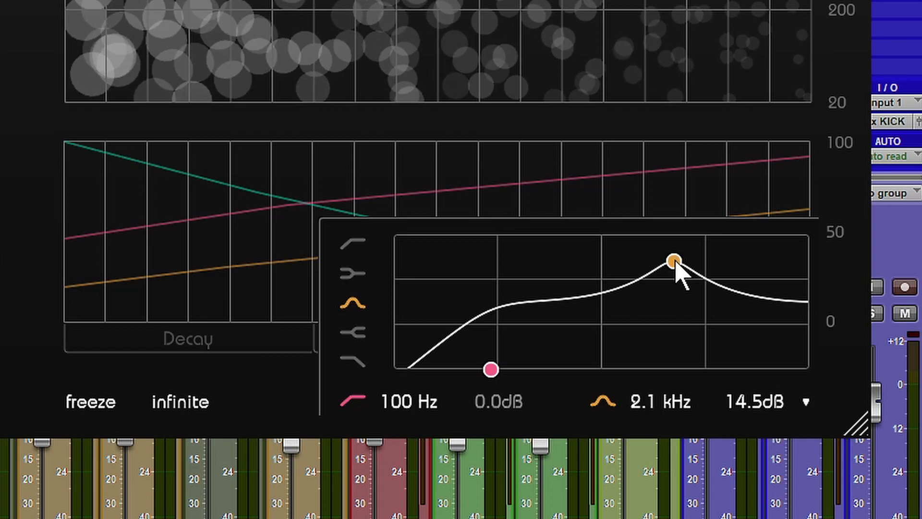
{"action": "left_click_drag", "start_coordinate": [676, 263], "coordinate": [698, 297]}
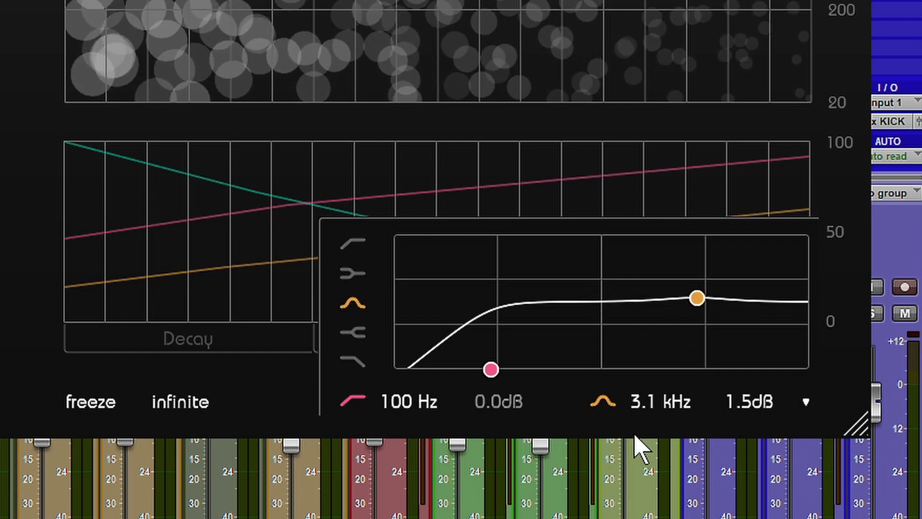
Step: Set the low-cut filter to 398 Hz and switch its type to a low shelf
{"action": "left_click", "coordinate": [354, 402]}
{"action": "left_click_drag", "start_coordinate": [503, 369], "coordinate": [461, 365]}
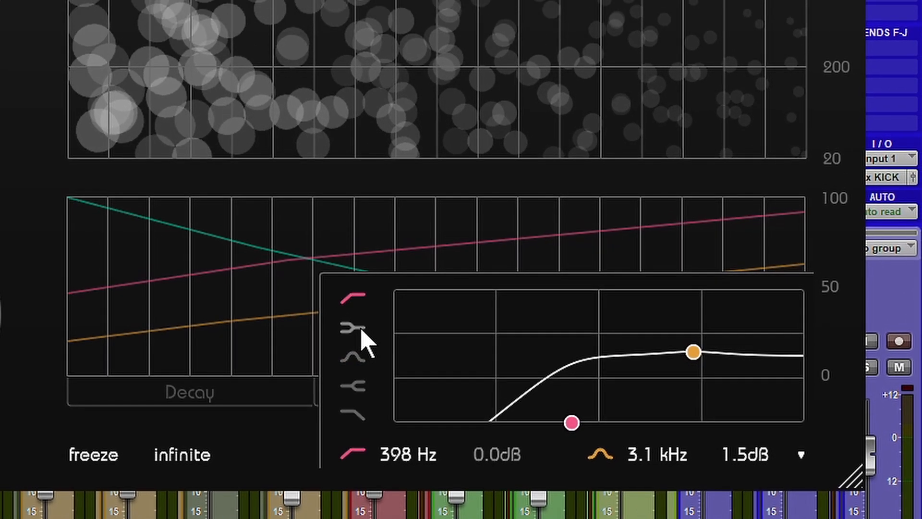
{"action": "left_click", "coordinate": [353, 273]}
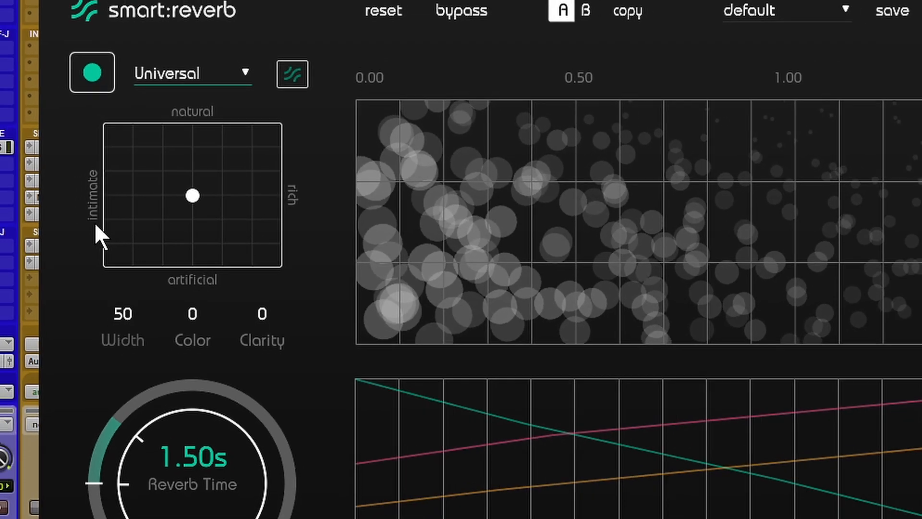
Step: Try shifting the reverb character point from the centre toward natural and rich, and reset it to the centre
{"action": "left_click_drag", "start_coordinate": [183, 198], "coordinate": [249, 170]}
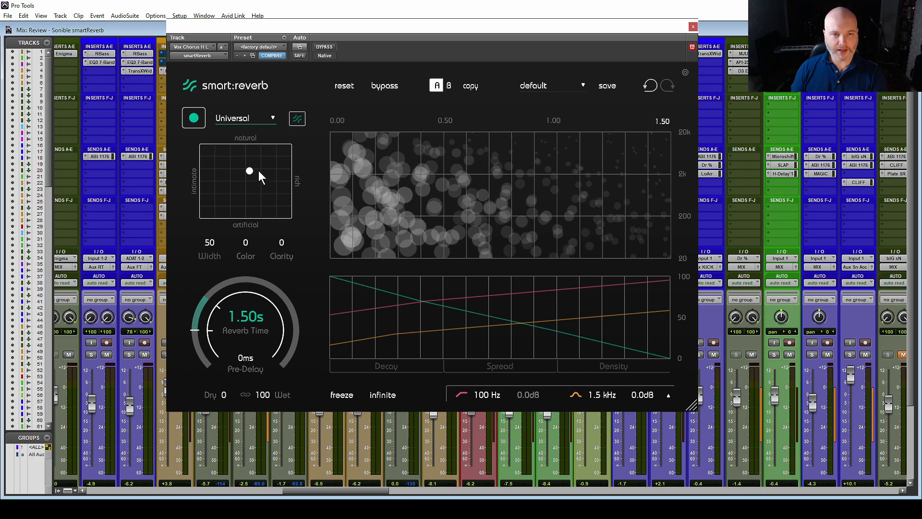
{"action": "mouse_move", "coordinate": [250, 171]}
{"action": "left_mouse_down"}
{"action": "mouse_move", "coordinate": [238, 187]}
{"action": "mouse_move", "coordinate": [249, 187]}
{"action": "left_mouse_up"}
{"action": "double_click", "coordinate": [249, 187]}
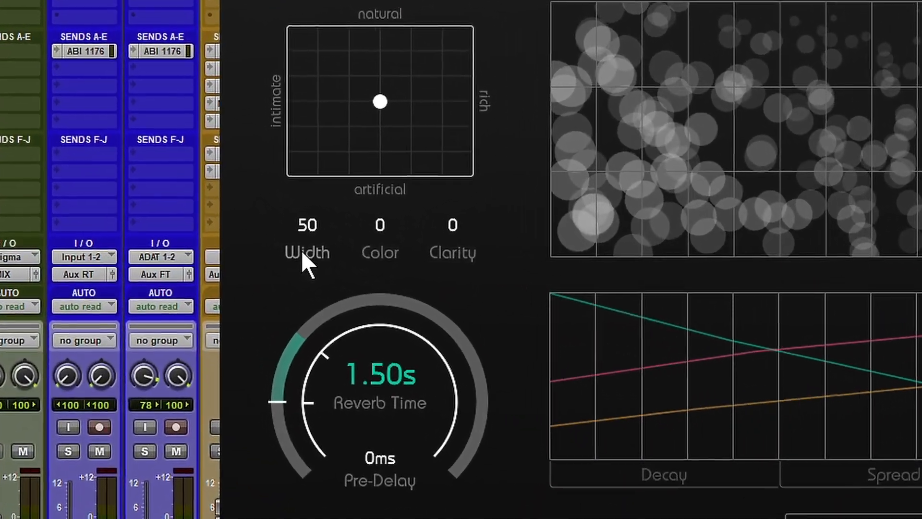
Step: Try the reverb width at its extremes of 100 and 0, and set it to 100
{"action": "left_click_drag", "start_coordinate": [209, 260], "coordinate": [206, 240]}
{"action": "left_click_drag", "start_coordinate": [359, 212], "coordinate": [396, 1]}
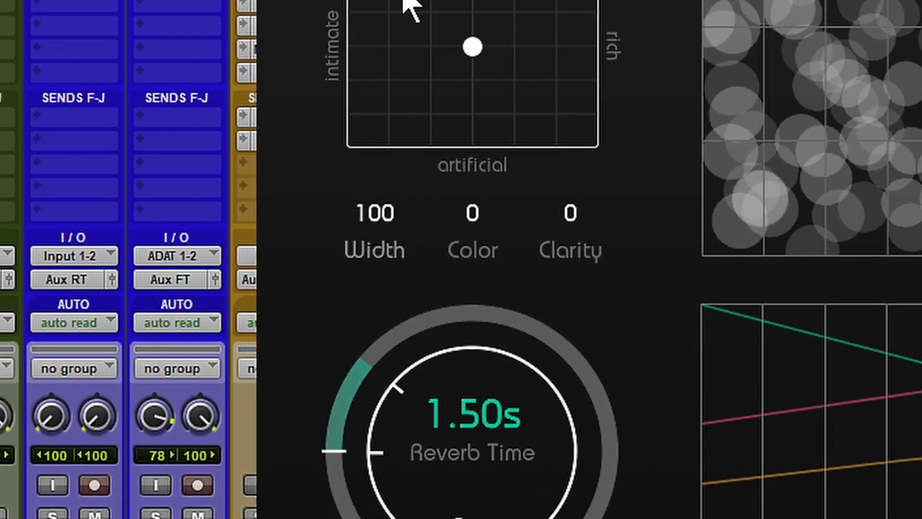
{"action": "double_click", "coordinate": [377, 210]}
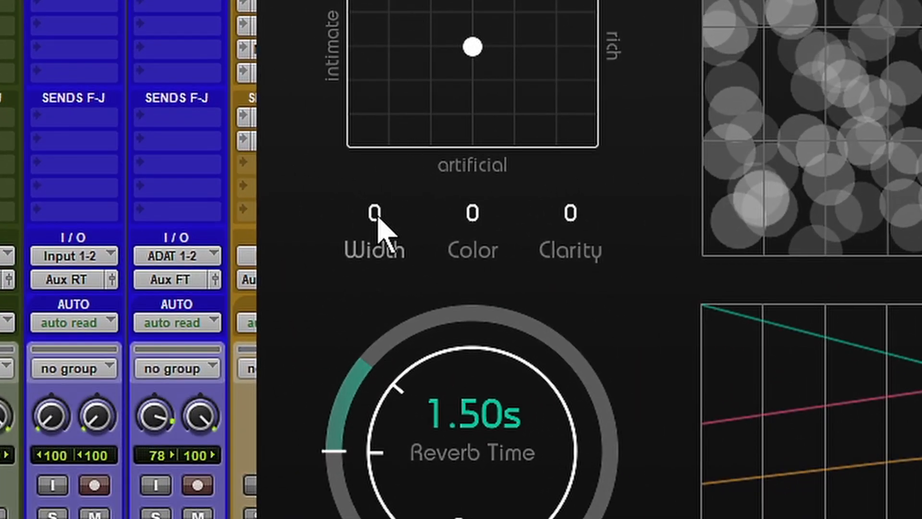
{"action": "left_click_drag", "start_coordinate": [377, 215], "coordinate": [384, 1]}
Step: Raise the reverb color to 100 and reset it to 0
{"action": "left_click_drag", "start_coordinate": [475, 214], "coordinate": [480, 1]}
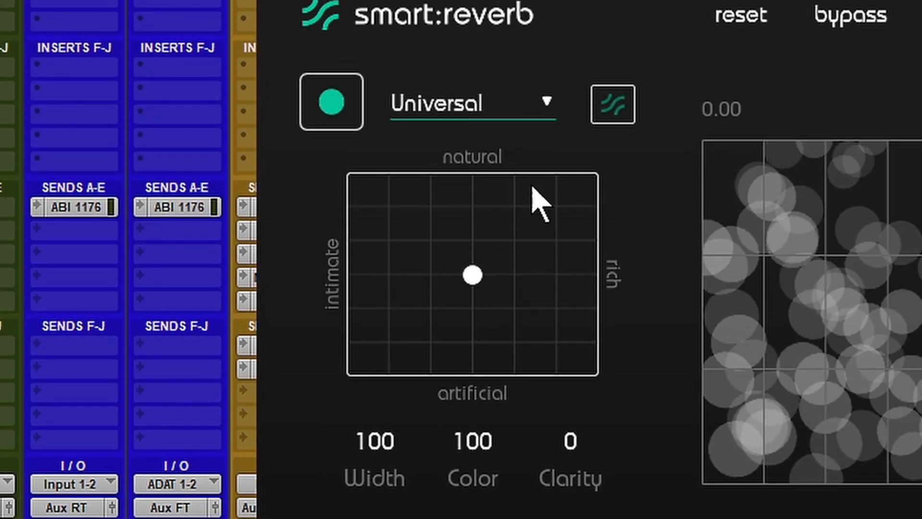
{"action": "left_click_drag", "start_coordinate": [474, 247], "coordinate": [529, 235]}
{"action": "double_click", "coordinate": [474, 442]}
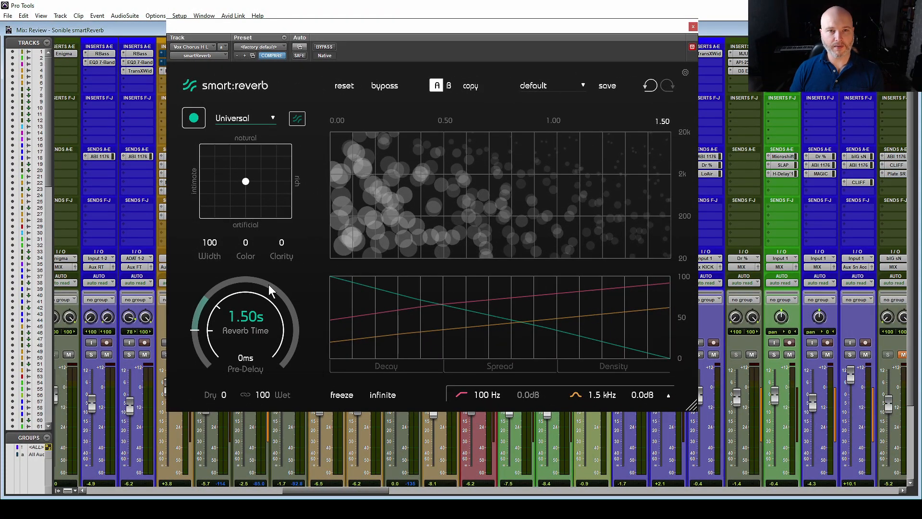
Step: Reposition the plug-in window slightly, and try the clarity at 100 before resetting it to 0
{"action": "left_click_drag", "start_coordinate": [501, 25], "coordinate": [486, 29]}
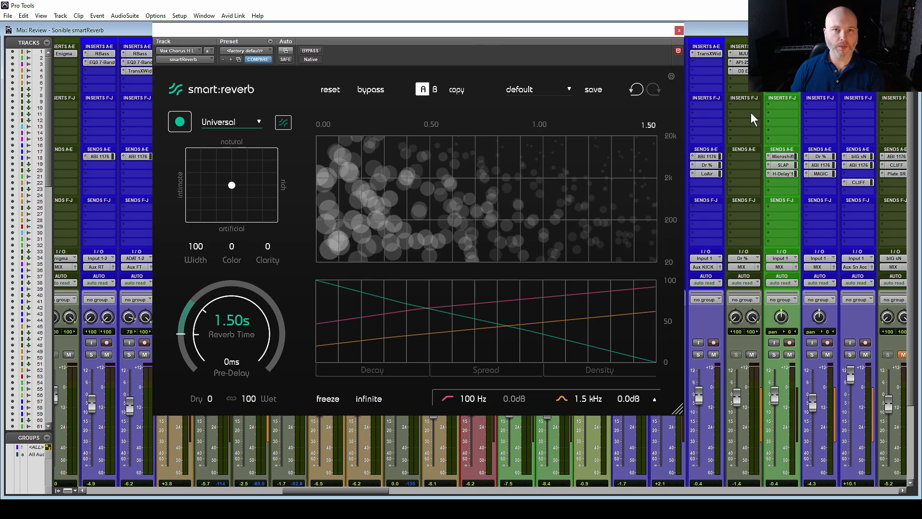
{"action": "left_click", "coordinate": [743, 79]}
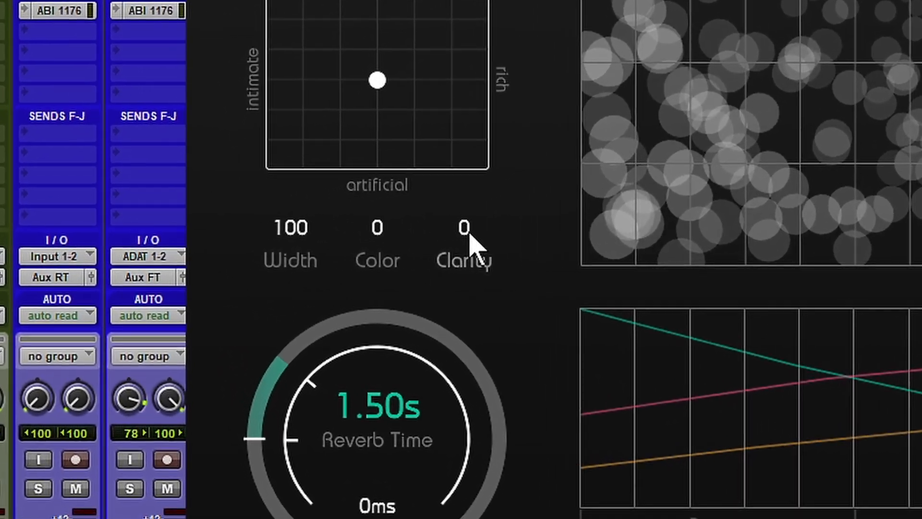
{"action": "left_click_drag", "start_coordinate": [345, 240], "coordinate": [344, 178]}
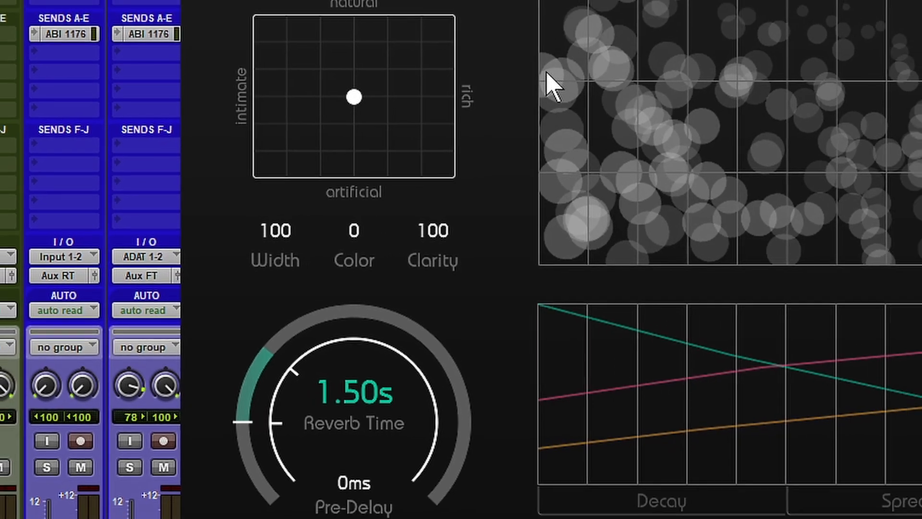
{"action": "double_click", "coordinate": [473, 237]}
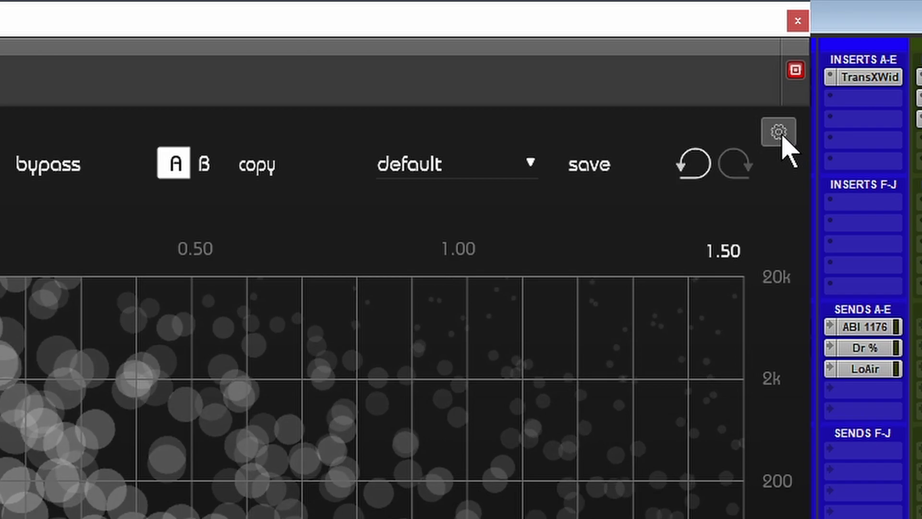
Step: Turn off tooltips in the plug-in settings and launch the plug-in's tutorial
{"action": "left_click", "coordinate": [781, 135]}
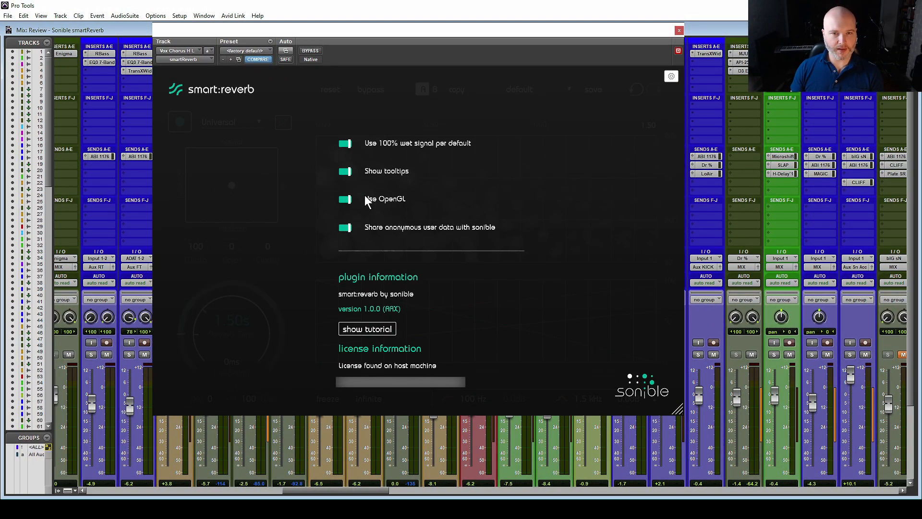
{"action": "left_click", "coordinate": [347, 172]}
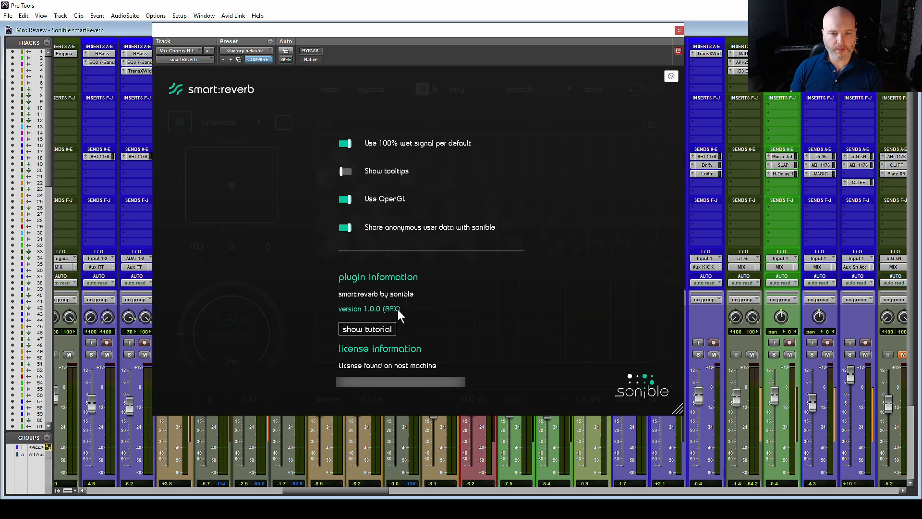
{"action": "left_click", "coordinate": [371, 331]}
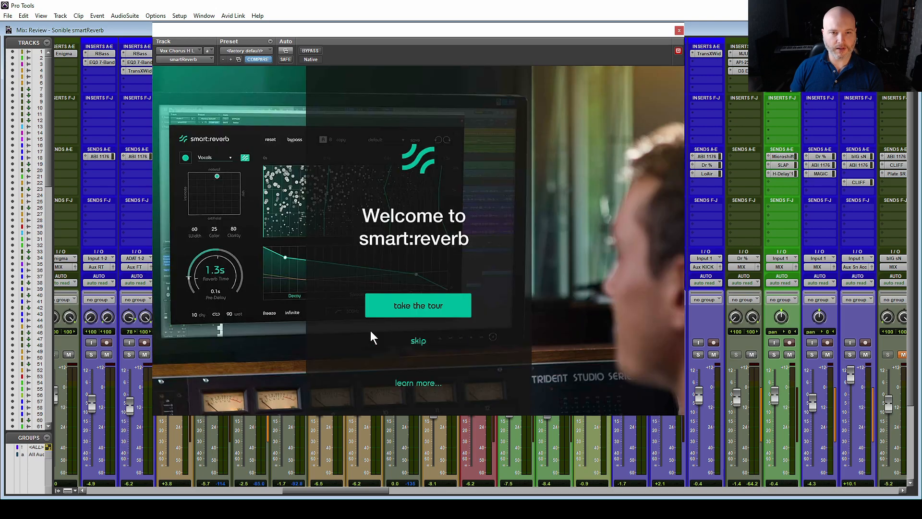
Step: Take the smart:reverb welcome tour and page through its introductory slides
{"action": "left_click", "coordinate": [424, 314]}
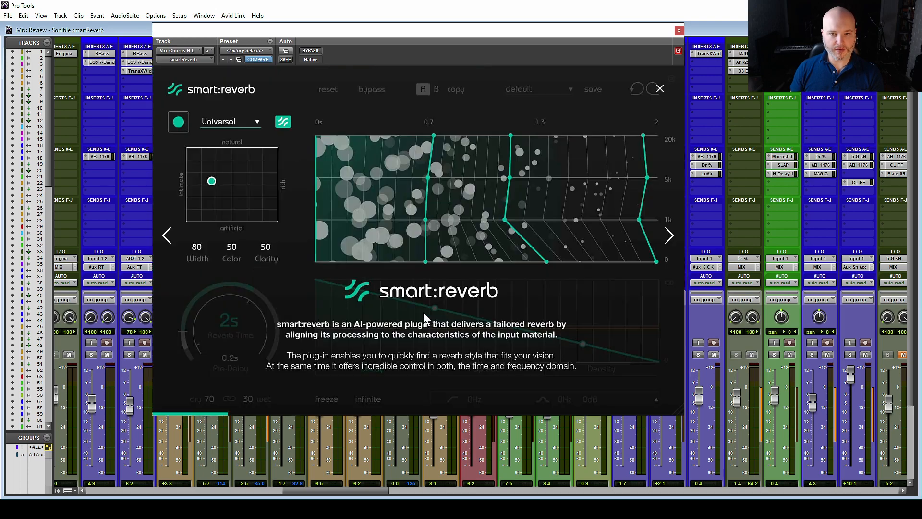
{"action": "left_click", "coordinate": [670, 230]}
{"action": "left_click", "coordinate": [669, 230]}
{"action": "left_click", "coordinate": [670, 230]}
{"action": "left_click", "coordinate": [669, 229]}
{"action": "left_click", "coordinate": [669, 230]}
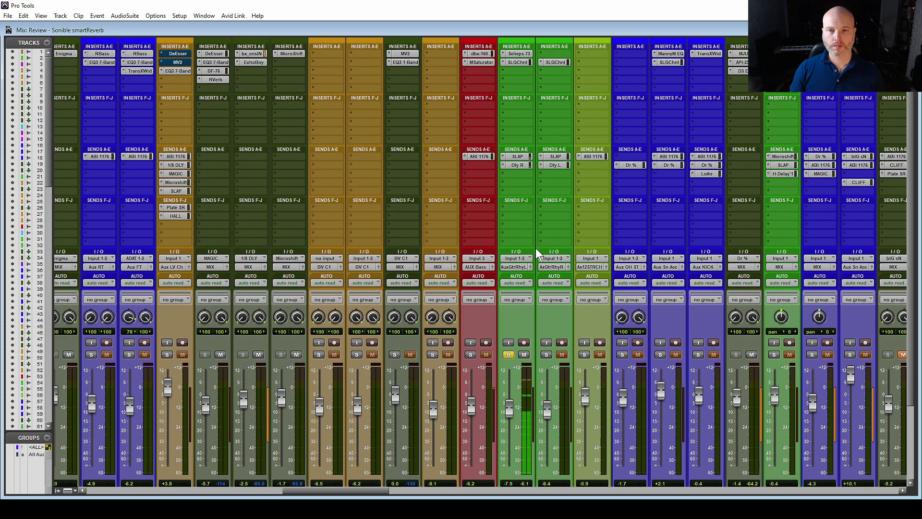
Step: Check the delay plug-ins fed by the soloed guitar track's SLAP and Dly R sends, and mute both sends
{"action": "left_click", "coordinate": [522, 157]}
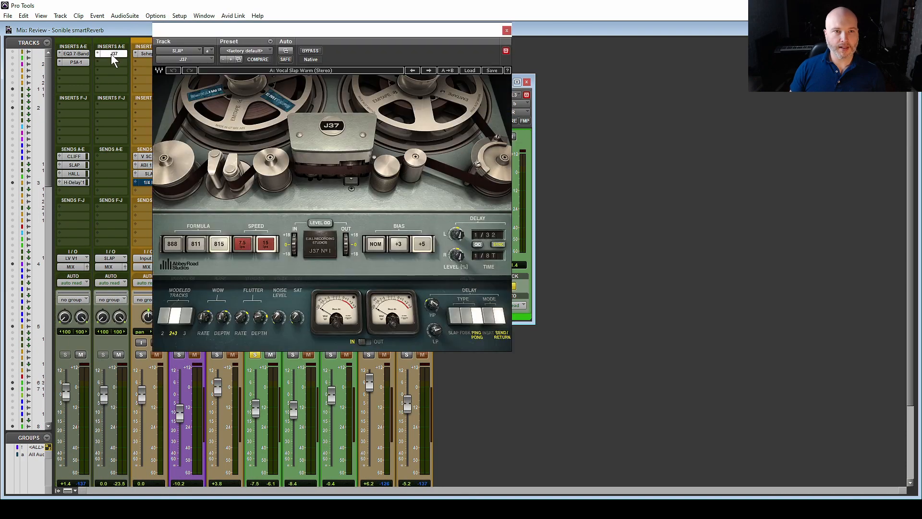
{"action": "left_click", "coordinate": [507, 31]}
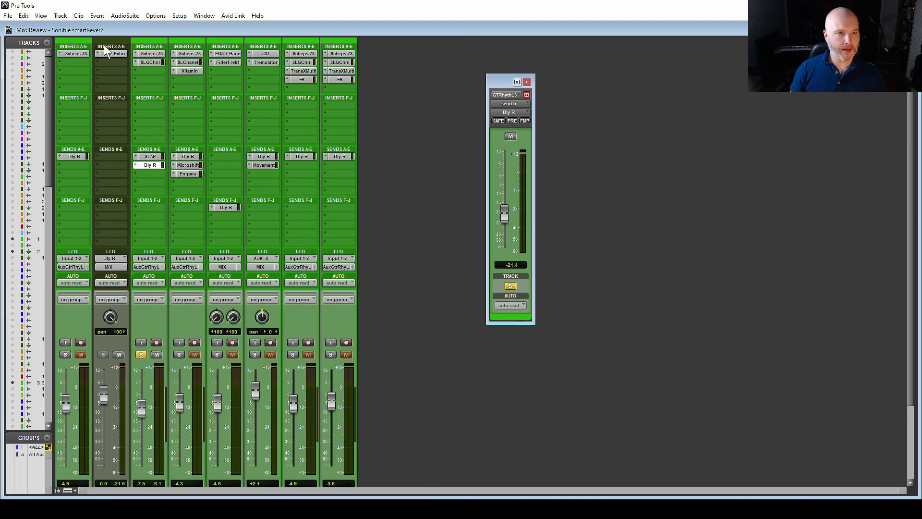
{"action": "left_click", "coordinate": [106, 54]}
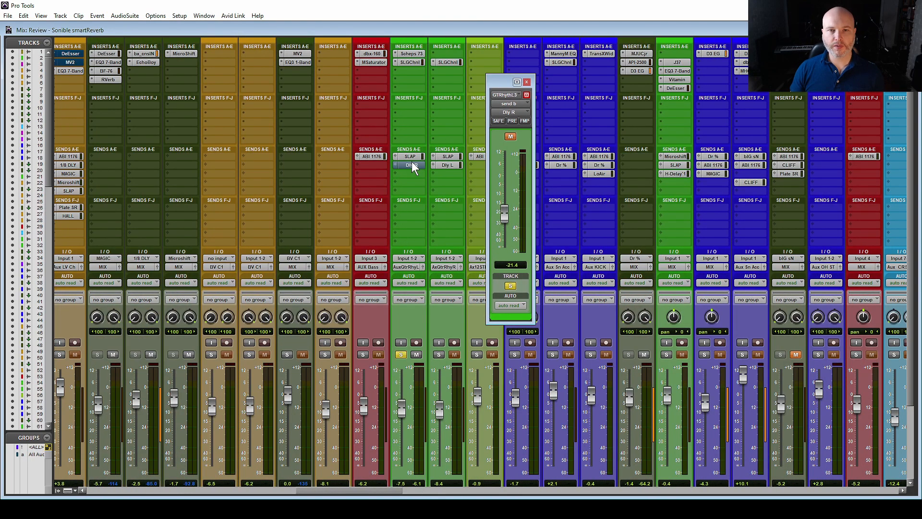
{"action": "left_click", "coordinate": [527, 82]}
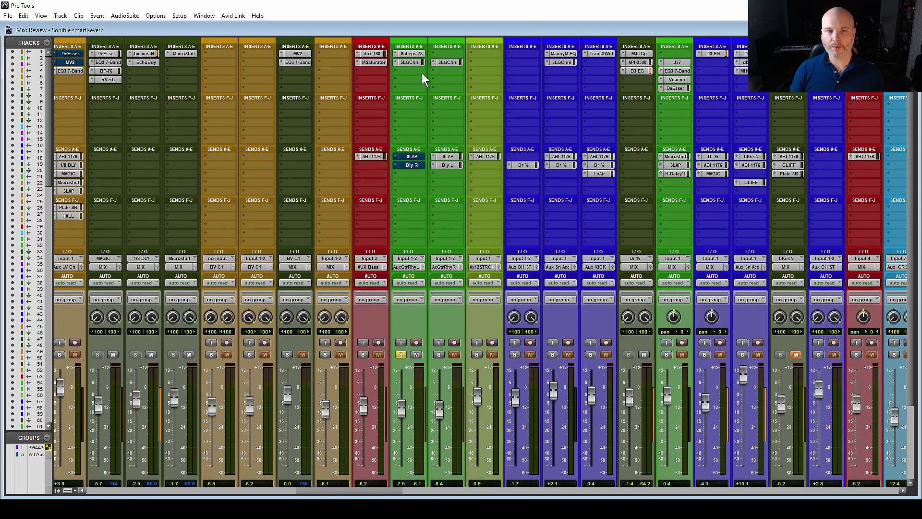
Step: Insert smart:reverb below SLGChnl on the soloed rhythm guitar track and save its settings as a preset named new preset
{"action": "left_click", "coordinate": [413, 72]}
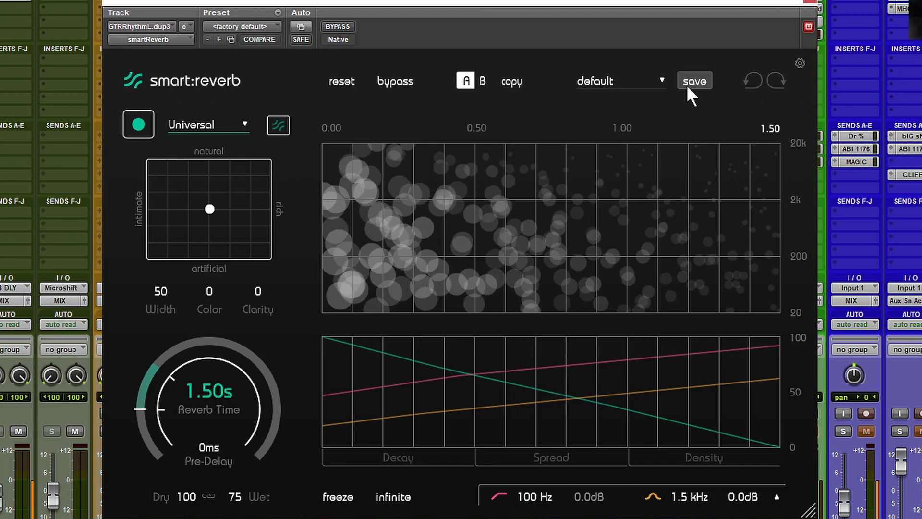
{"action": "left_click", "coordinate": [688, 85]}
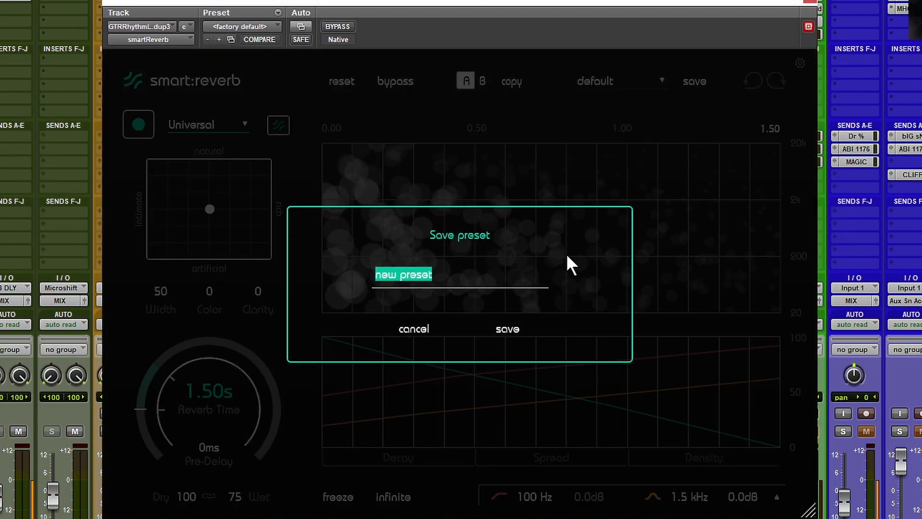
{"action": "left_click", "coordinate": [500, 328]}
Step: Load the saved new preset from the plug-in's preset list and return to the default preset
{"action": "left_click", "coordinate": [620, 82]}
{"action": "left_click", "coordinate": [607, 100]}
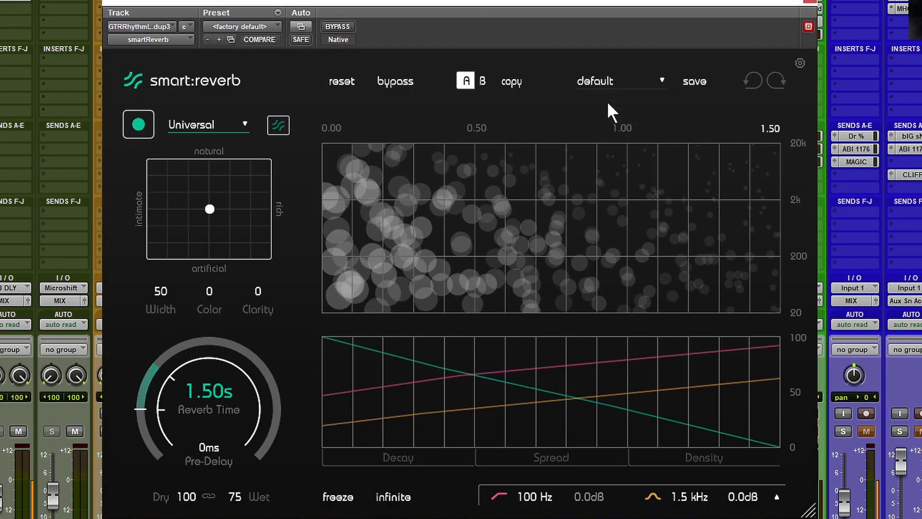
{"action": "left_click", "coordinate": [648, 82]}
{"action": "left_click", "coordinate": [628, 117]}
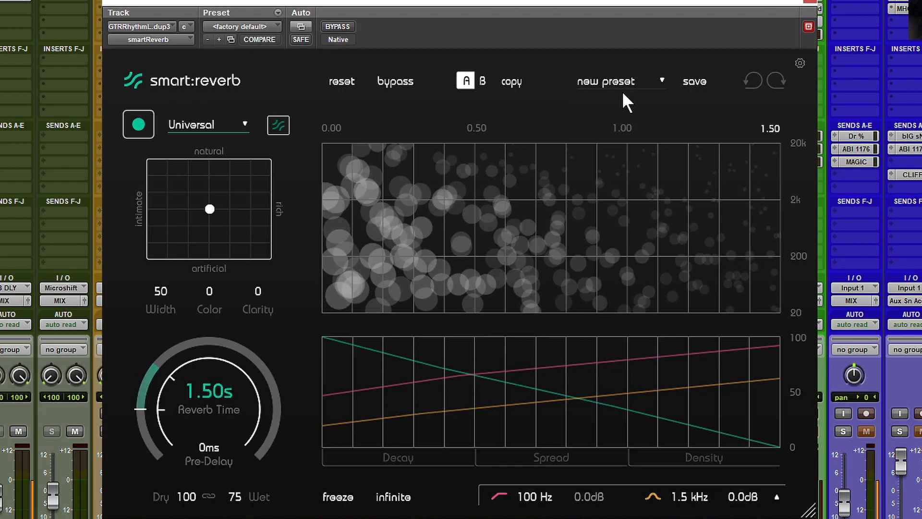
{"action": "left_click", "coordinate": [614, 86]}
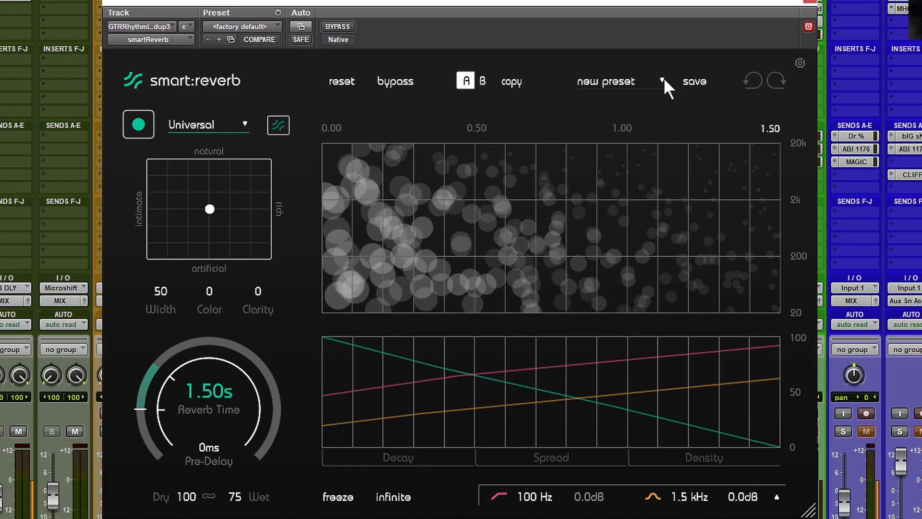
{"action": "left_click", "coordinate": [658, 78]}
{"action": "left_click", "coordinate": [597, 97]}
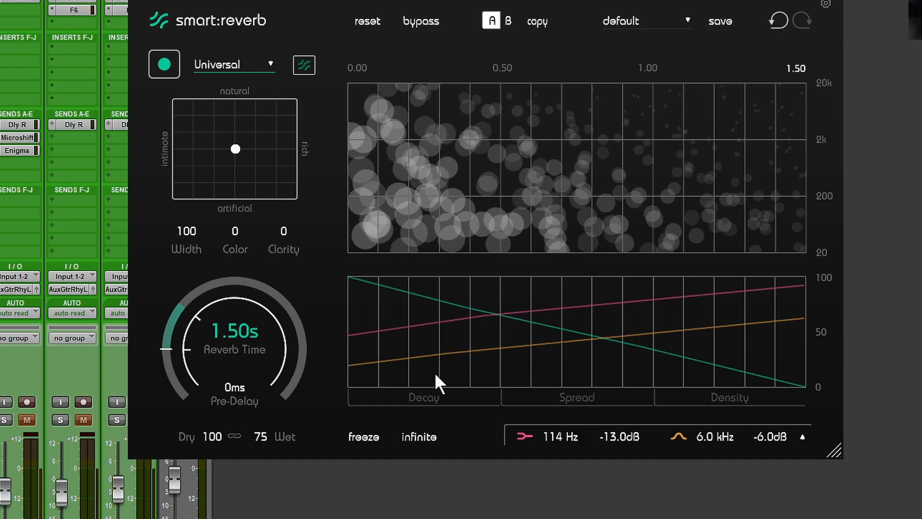
Step: Choose the Guitar profile, compare the sound with the reverb bypassed and active, and display the decay curve
{"action": "left_click", "coordinate": [254, 65]}
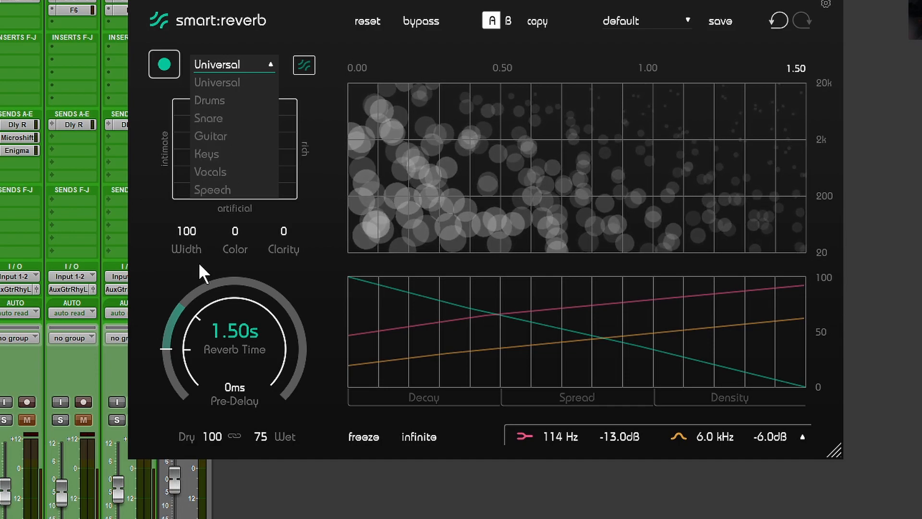
{"action": "left_click", "coordinate": [211, 136]}
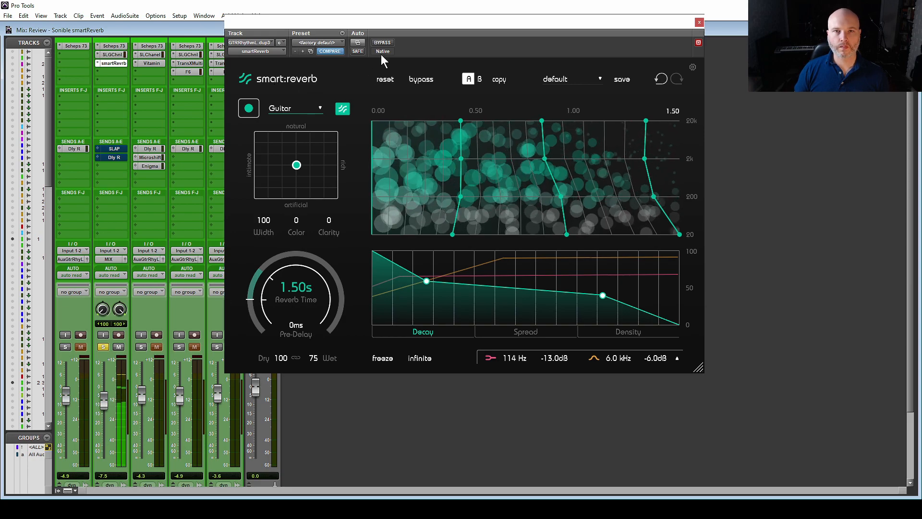
{"action": "left_click", "coordinate": [420, 80]}
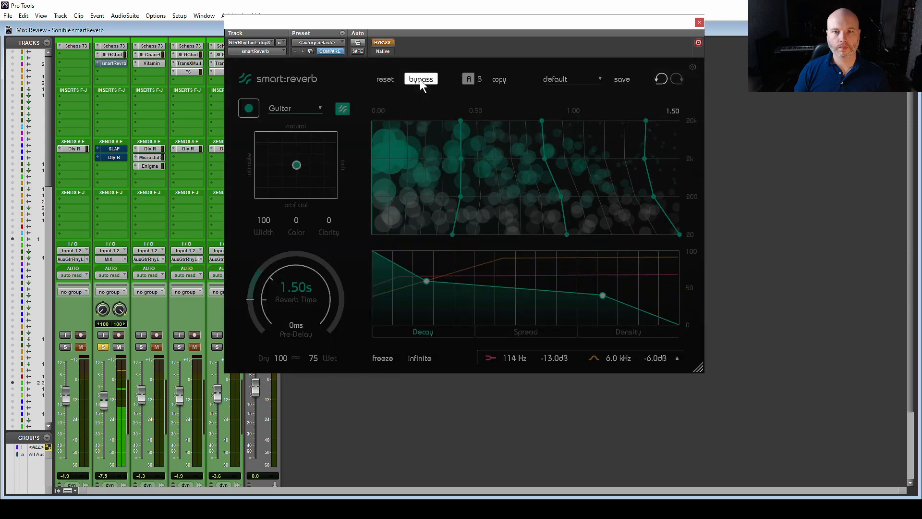
{"action": "left_click", "coordinate": [420, 80]}
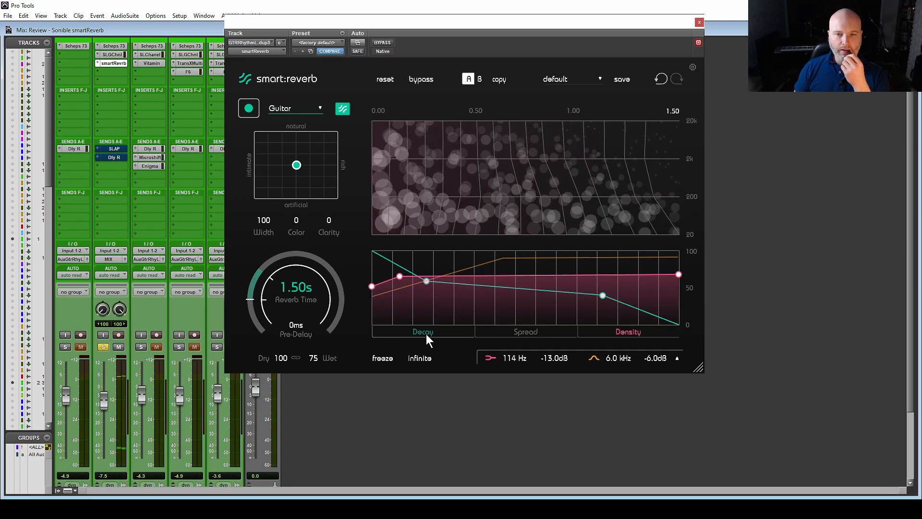
{"action": "left_click", "coordinate": [423, 332]}
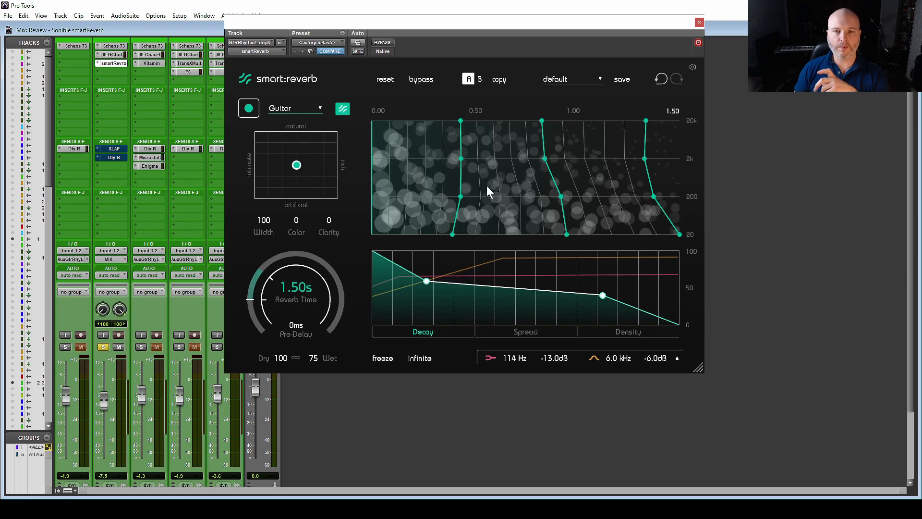
Step: Try the Keys profile with its second decay point moved outward and up, and switch the profile back to Guitar
{"action": "left_click", "coordinate": [292, 108]}
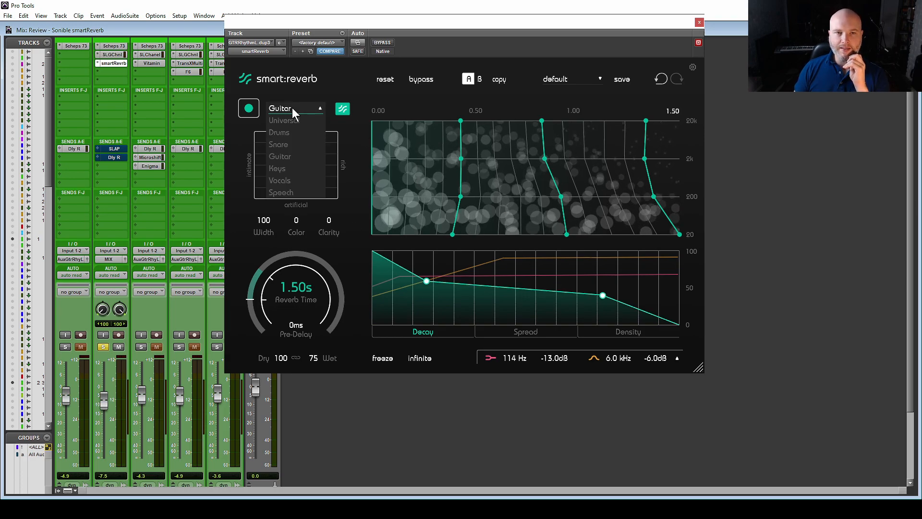
{"action": "left_click", "coordinate": [283, 170]}
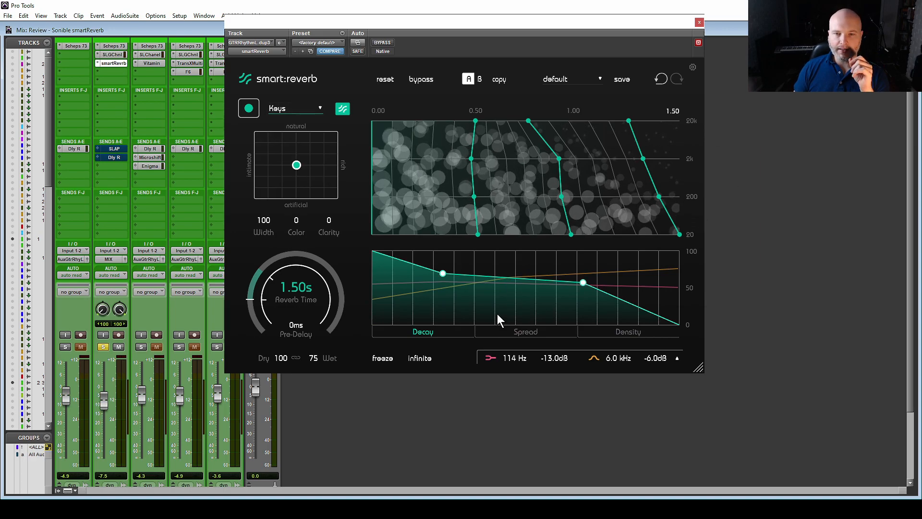
{"action": "left_click_drag", "start_coordinate": [583, 282], "coordinate": [619, 274]}
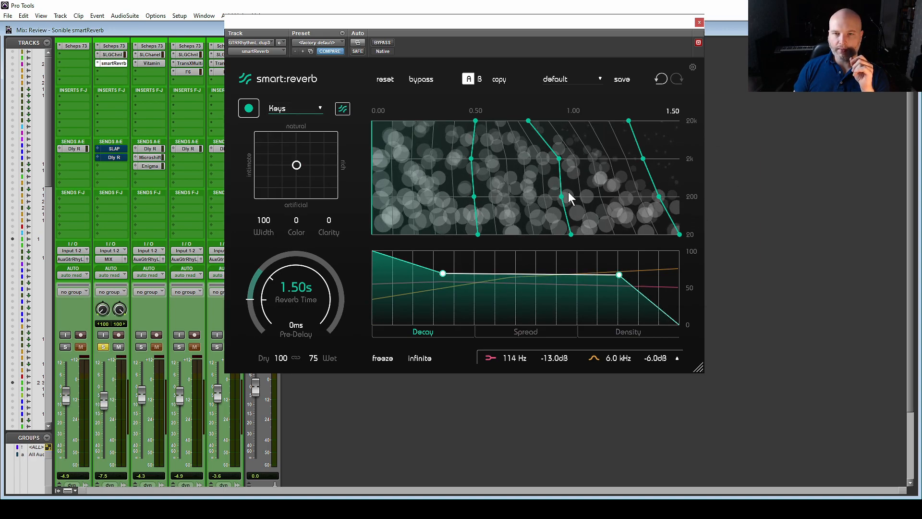
{"action": "left_click", "coordinate": [290, 108]}
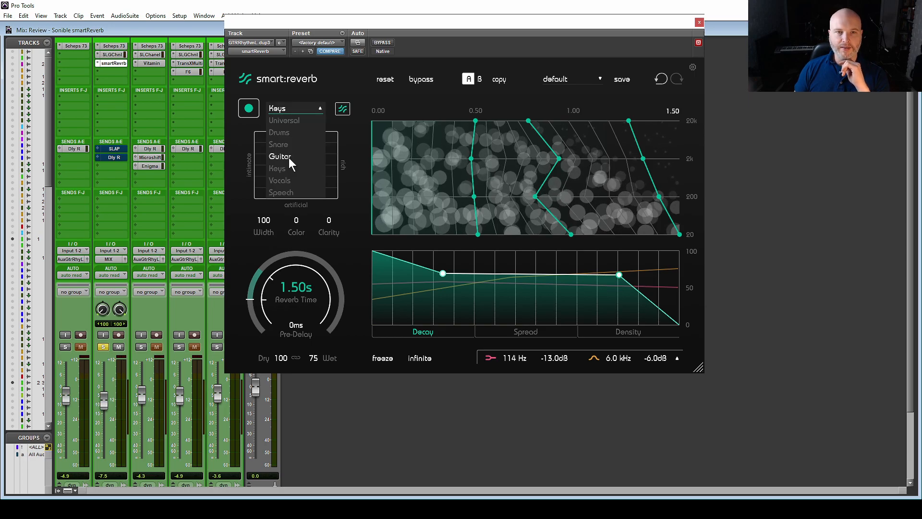
{"action": "left_click", "coordinate": [289, 157]}
{"action": "left_click", "coordinate": [287, 107]}
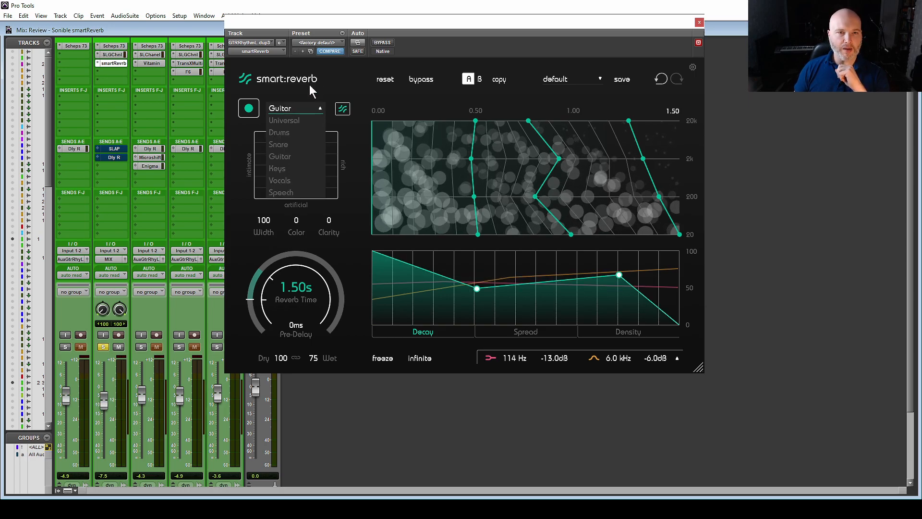
{"action": "left_click", "coordinate": [300, 98]}
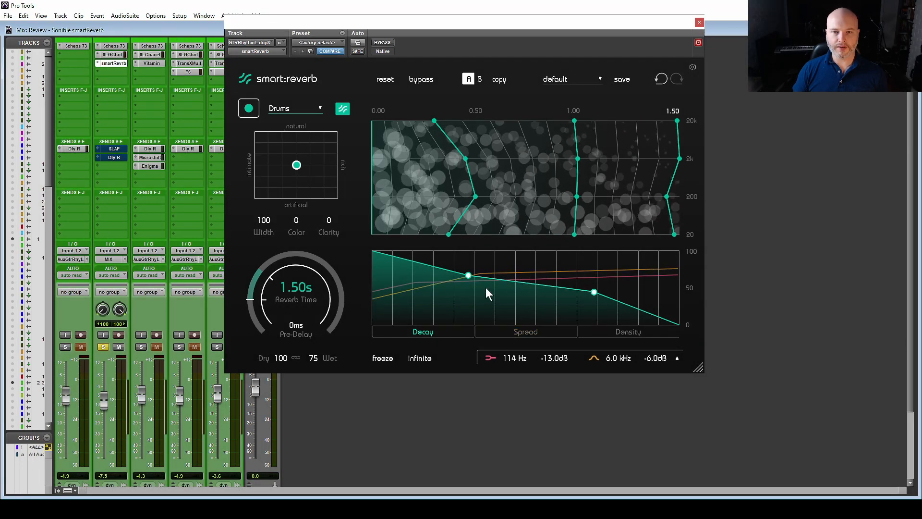
Step: Compare the Keys and Guitar profiles, and try the style point toward the intimate and artificial corner
{"action": "left_click", "coordinate": [295, 107]}
{"action": "left_click", "coordinate": [308, 164]}
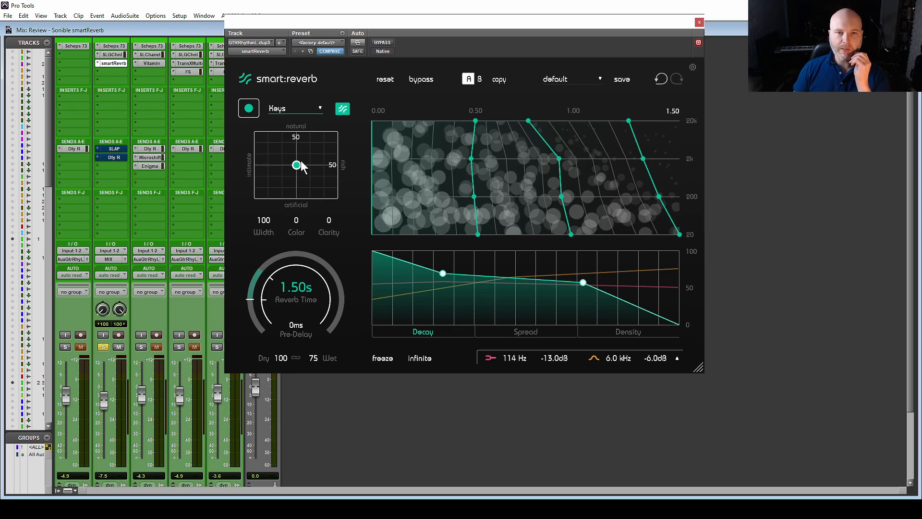
{"action": "left_click", "coordinate": [306, 109]}
{"action": "left_click", "coordinate": [297, 169]}
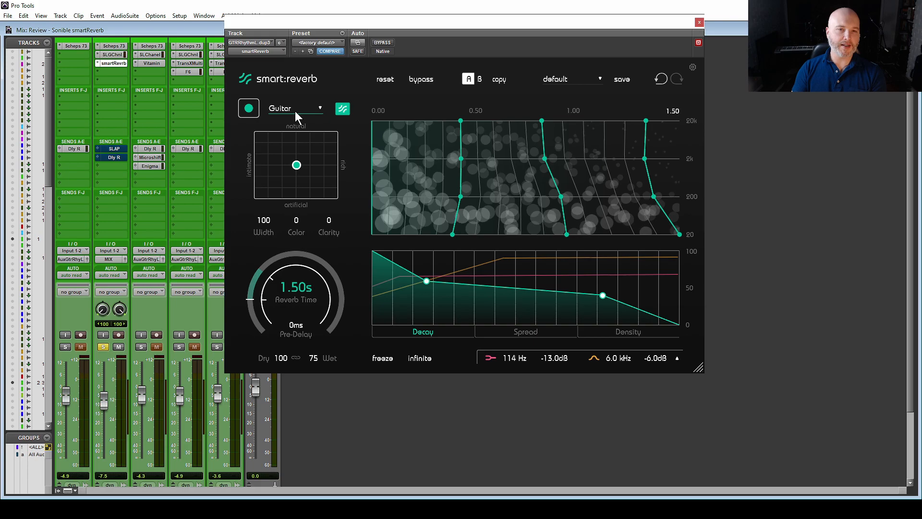
{"action": "mouse_move", "coordinate": [296, 166]}
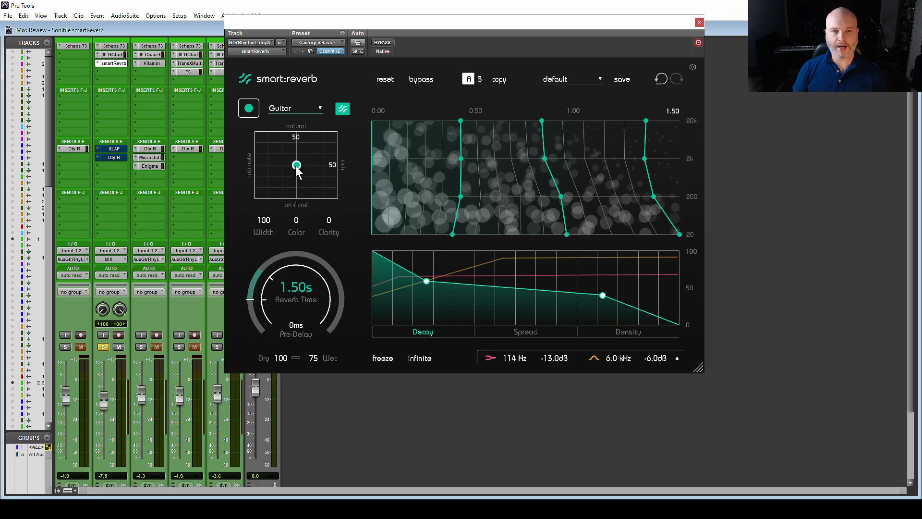
{"action": "left_click_drag", "start_coordinate": [297, 166], "coordinate": [246, 257]}
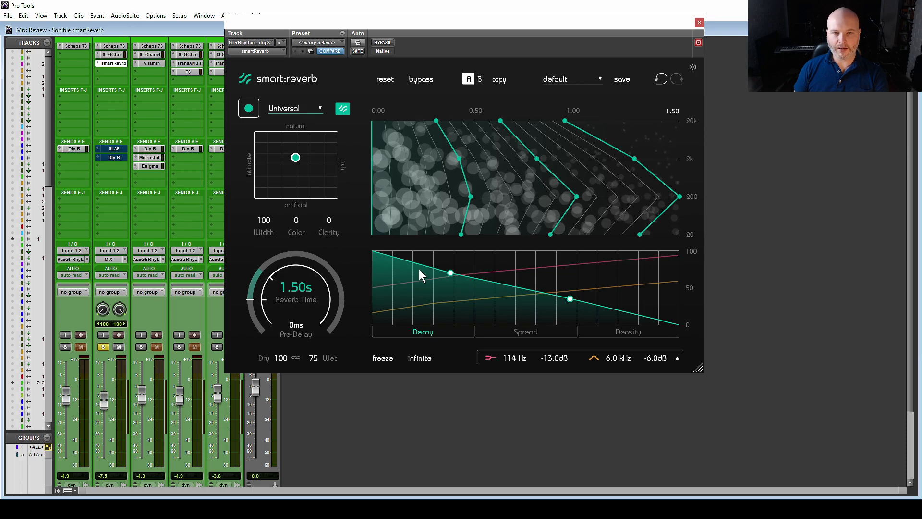
Step: Reshape the Universal decay curve with its first point at about 50 and its second at the end of the curve at 0
{"action": "left_click_drag", "start_coordinate": [571, 299], "coordinate": [523, 313]}
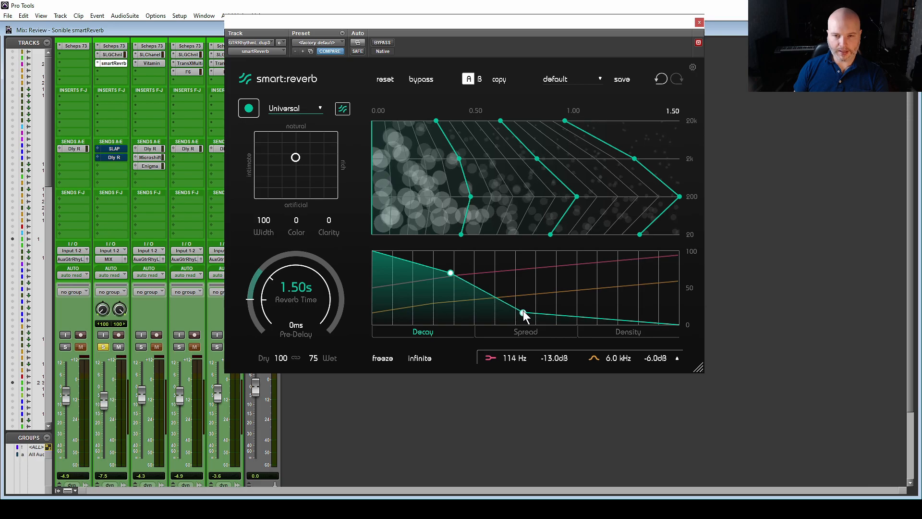
{"action": "left_click_drag", "start_coordinate": [450, 272], "coordinate": [512, 250]}
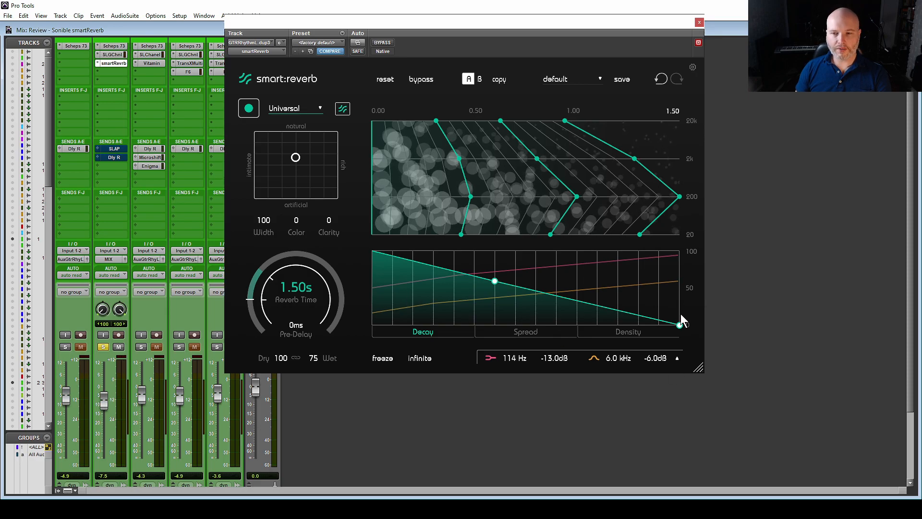
{"action": "left_click_drag", "start_coordinate": [680, 325], "coordinate": [711, 326]}
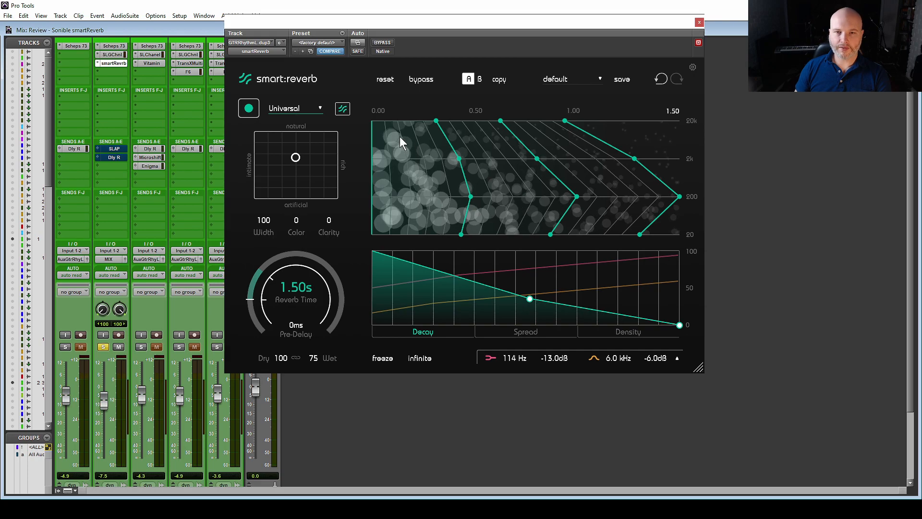
{"action": "left_click_drag", "start_coordinate": [529, 299], "coordinate": [499, 288]}
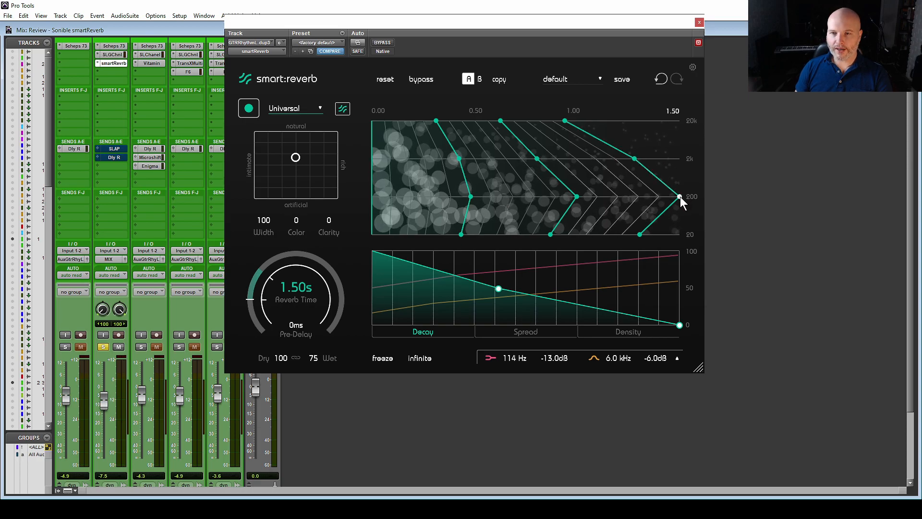
Step: Shorten the reverb's low end by pulling the 200 Hz points of all three decay lines and the middle line's 20 Hz point earlier
{"action": "left_click_drag", "start_coordinate": [680, 197], "coordinate": [649, 197]}
{"action": "left_click_drag", "start_coordinate": [577, 197], "coordinate": [551, 197]}
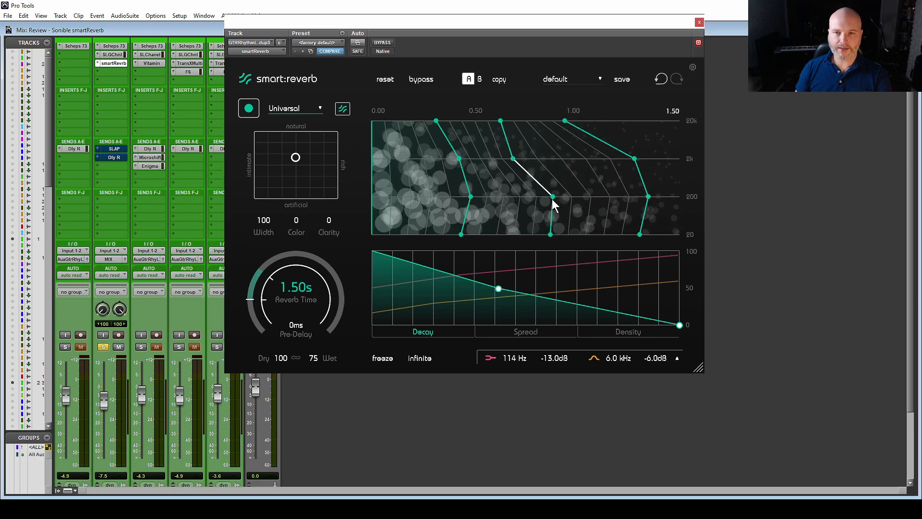
{"action": "left_click_drag", "start_coordinate": [472, 197], "coordinate": [453, 197]}
{"action": "left_click_drag", "start_coordinate": [550, 234], "coordinate": [537, 235]}
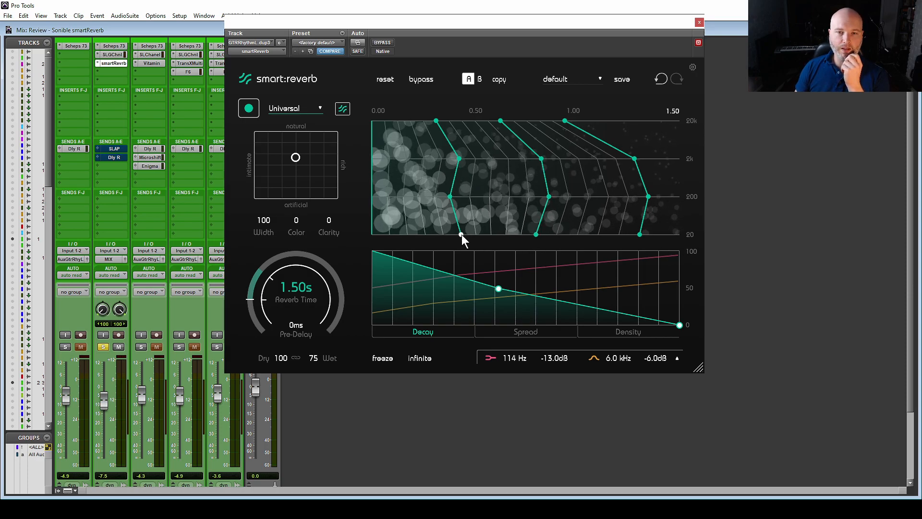
Step: Extend the high-frequency decay at 20k and 2k to the full 1.50 s, and pull the lines' 20 Hz ends much earlier
{"action": "left_click_drag", "start_coordinate": [565, 120], "coordinate": [827, 102]}
{"action": "left_click_drag", "start_coordinate": [501, 120], "coordinate": [577, 120]}
{"action": "left_click_drag", "start_coordinate": [635, 160], "coordinate": [697, 160]}
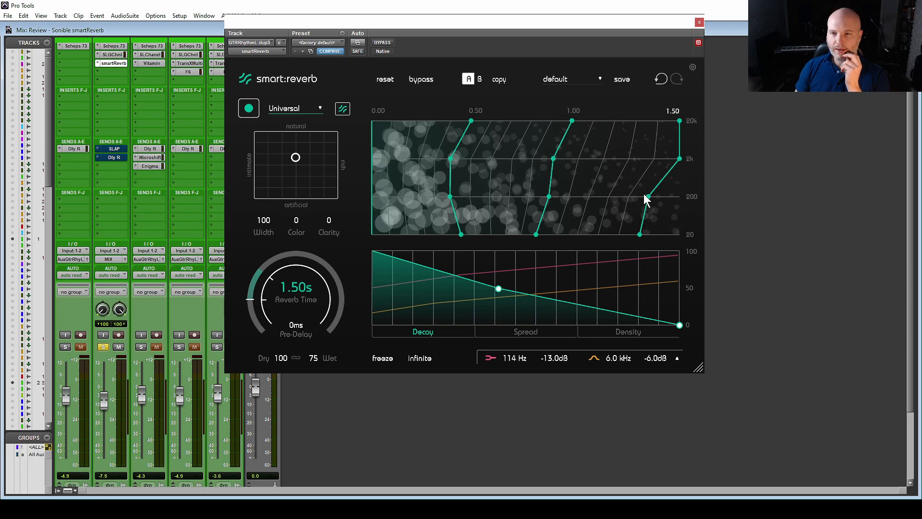
{"action": "left_click_drag", "start_coordinate": [640, 234], "coordinate": [480, 240]}
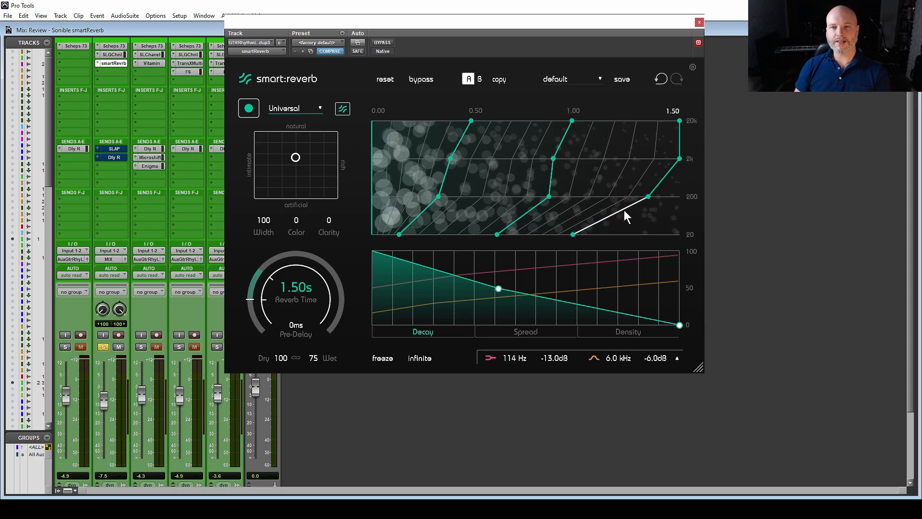
Step: Pull the segments between 20 and 200 Hz of the three Universal decay lines to earlier times
{"action": "left_click_drag", "start_coordinate": [621, 207], "coordinate": [607, 207]}
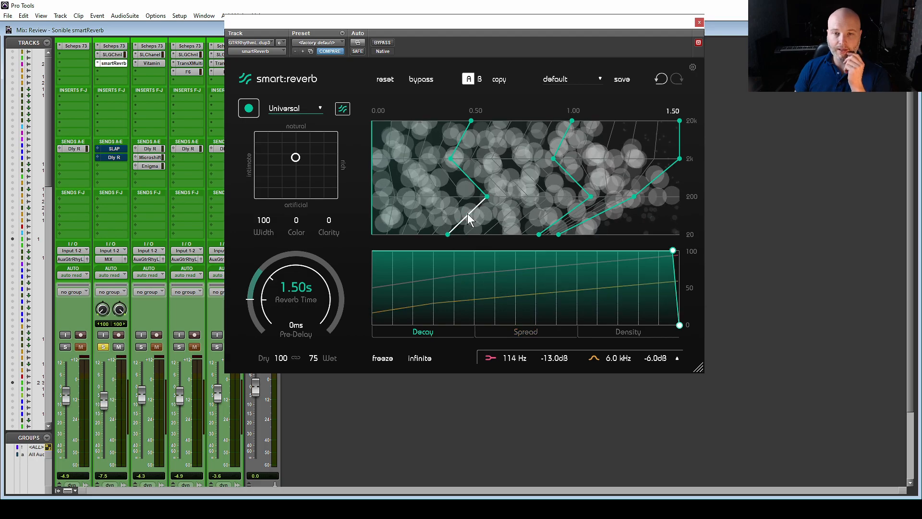
{"action": "left_click_drag", "start_coordinate": [468, 213], "coordinate": [417, 217]}
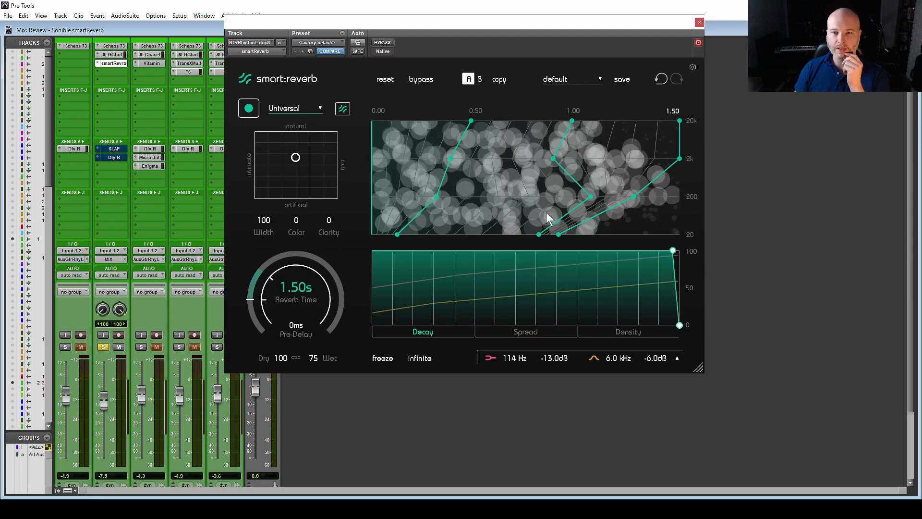
{"action": "left_click_drag", "start_coordinate": [562, 222], "coordinate": [455, 232]}
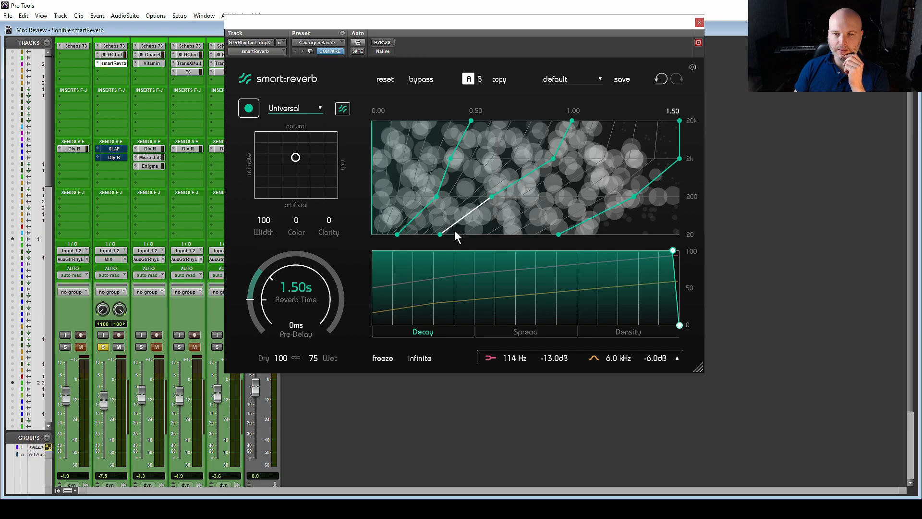
{"action": "left_click_drag", "start_coordinate": [588, 223], "coordinate": [483, 228]}
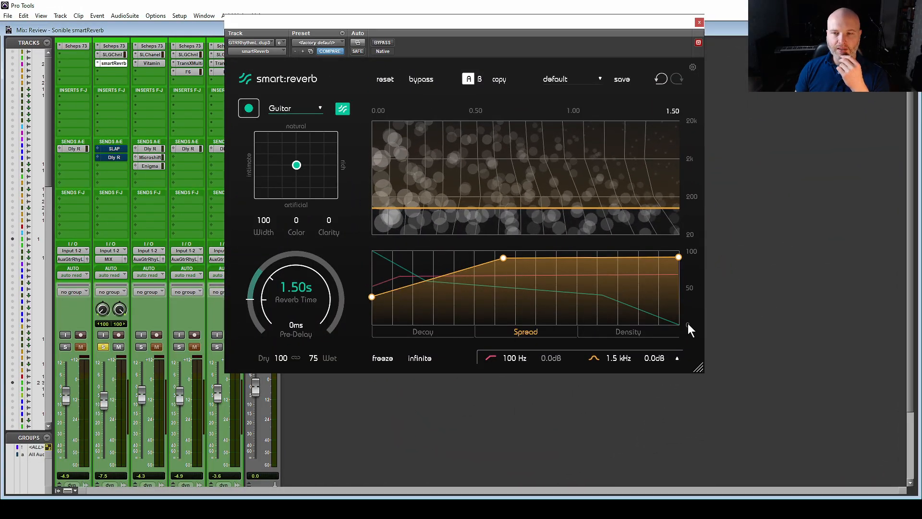
Step: Reshape the Guitar profile's Spread curve to fall from 100 at the start through about 50 midway to just above 0
{"action": "left_click_drag", "start_coordinate": [678, 258], "coordinate": [688, 367]}
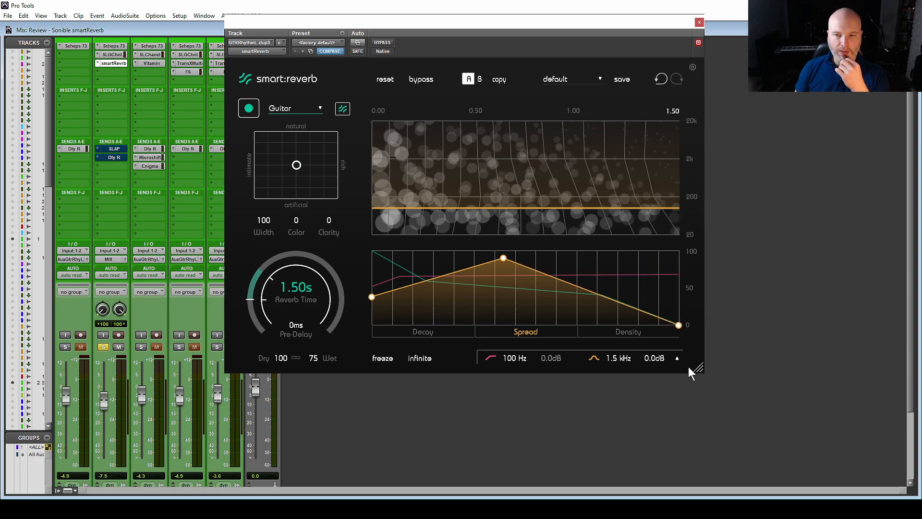
{"action": "left_click_drag", "start_coordinate": [371, 297], "coordinate": [371, 250]}
{"action": "left_click_drag", "start_coordinate": [503, 257], "coordinate": [501, 284]}
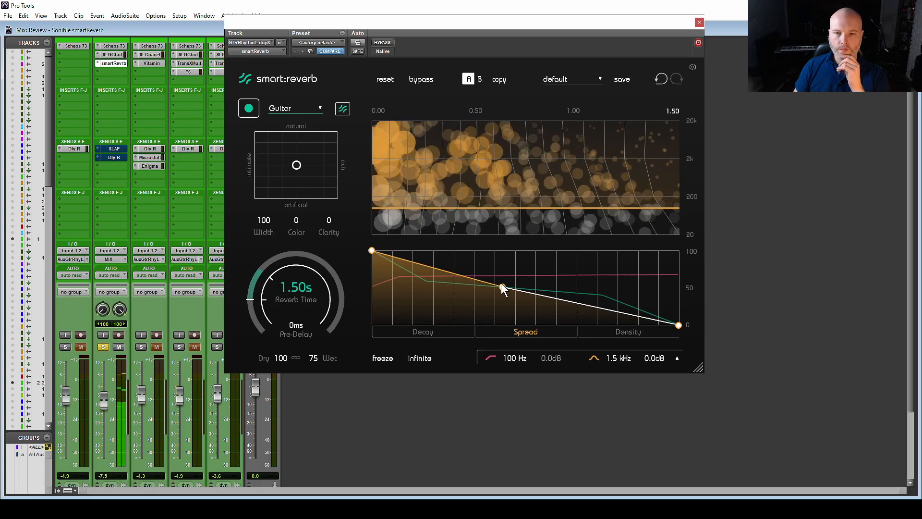
{"action": "left_click_drag", "start_coordinate": [680, 325], "coordinate": [685, 301]}
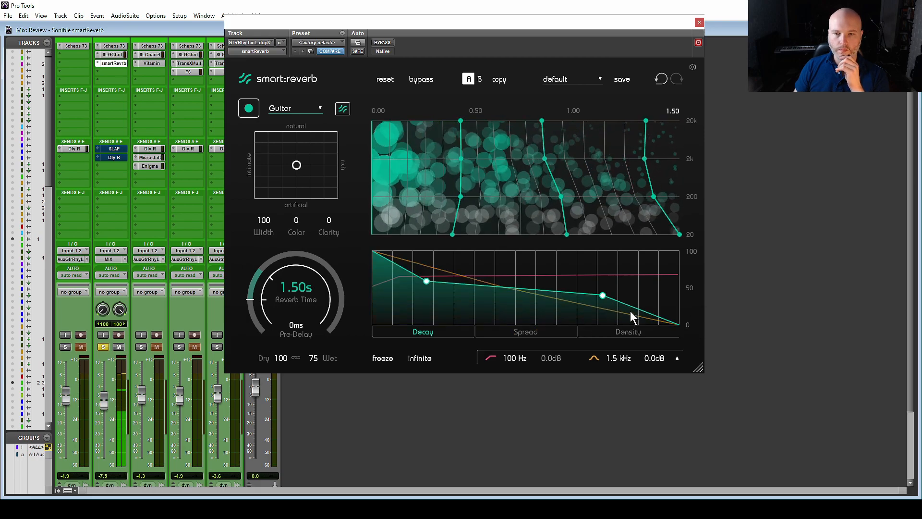
{"action": "left_click", "coordinate": [552, 333]}
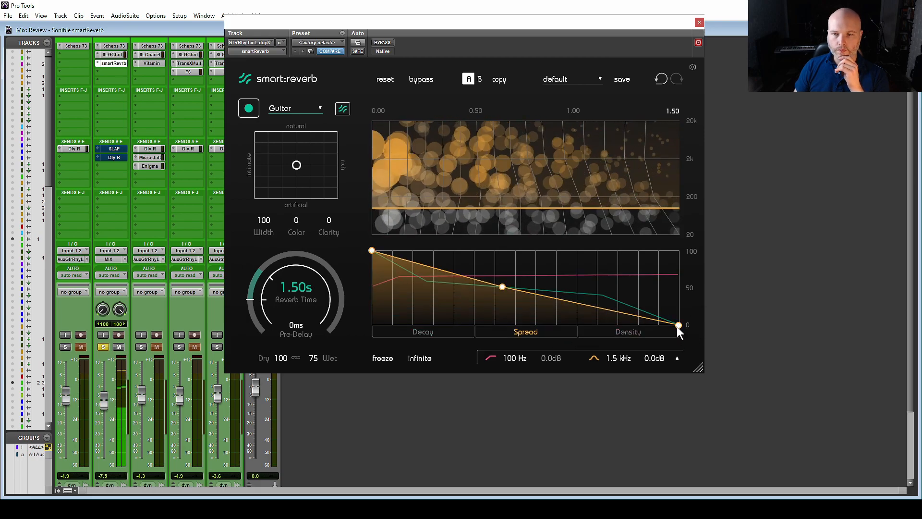
{"action": "mouse_move", "coordinate": [676, 324]}
{"action": "left_mouse_down"}
{"action": "mouse_move", "coordinate": [684, 300]}
{"action": "mouse_move", "coordinate": [688, 313]}
{"action": "left_mouse_up"}
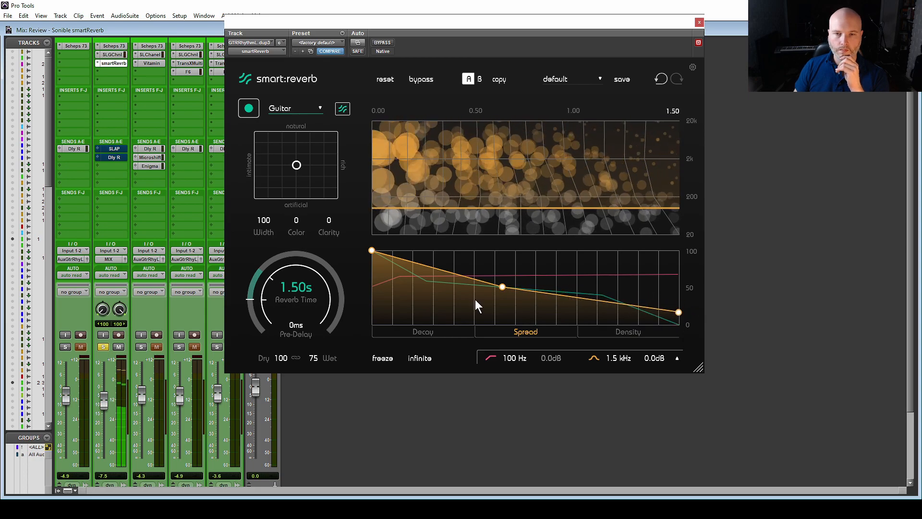
Step: Reverse the Spread curve to rise from 0 through about 50 to 100, and raise the spread frequency line to 200 Hz
{"action": "left_click_drag", "start_coordinate": [501, 331], "coordinate": [441, 357]}
{"action": "left_click_drag", "start_coordinate": [681, 313], "coordinate": [661, 259]}
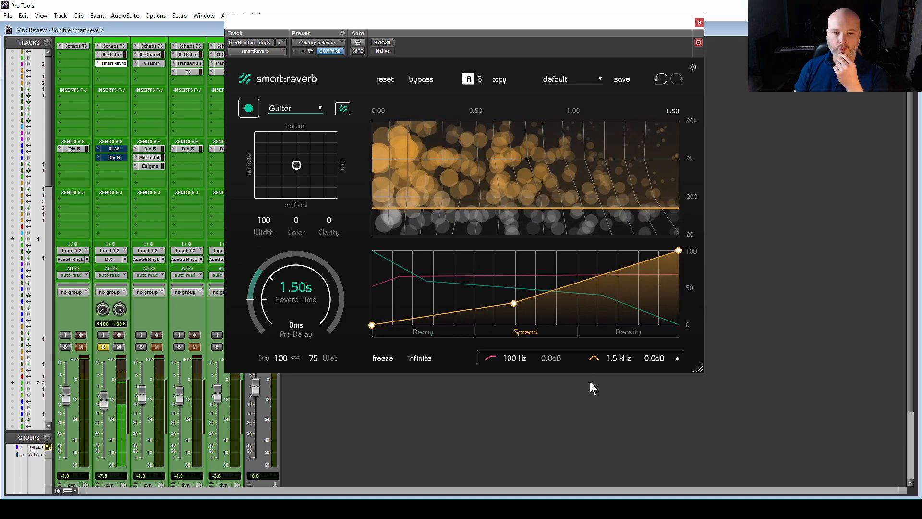
{"action": "left_click_drag", "start_coordinate": [291, 284], "coordinate": [295, 258]}
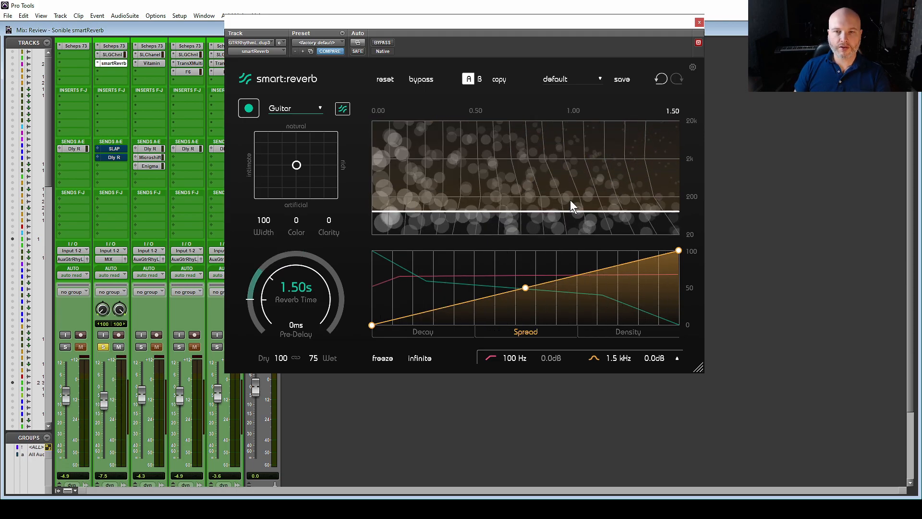
{"action": "mouse_move", "coordinate": [570, 200]}
{"action": "left_mouse_down"}
{"action": "mouse_move", "coordinate": [568, 175]}
{"action": "mouse_move", "coordinate": [567, 204]}
{"action": "mouse_move", "coordinate": [569, 194]}
{"action": "left_mouse_up"}
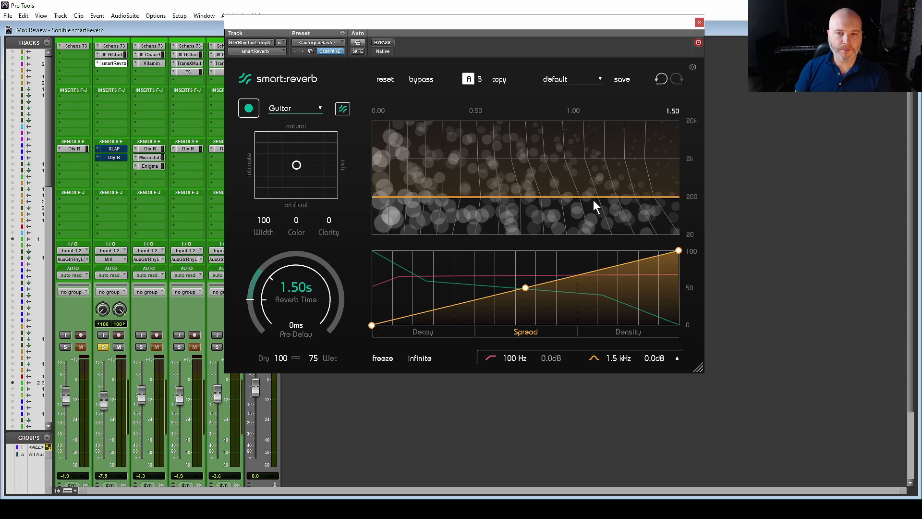
Step: Try the Spread curve flattened to 0, restore Width to 100, and place the middle point of the rising Spread curve at about 50
{"action": "left_click_drag", "start_coordinate": [525, 288], "coordinate": [528, 325]}
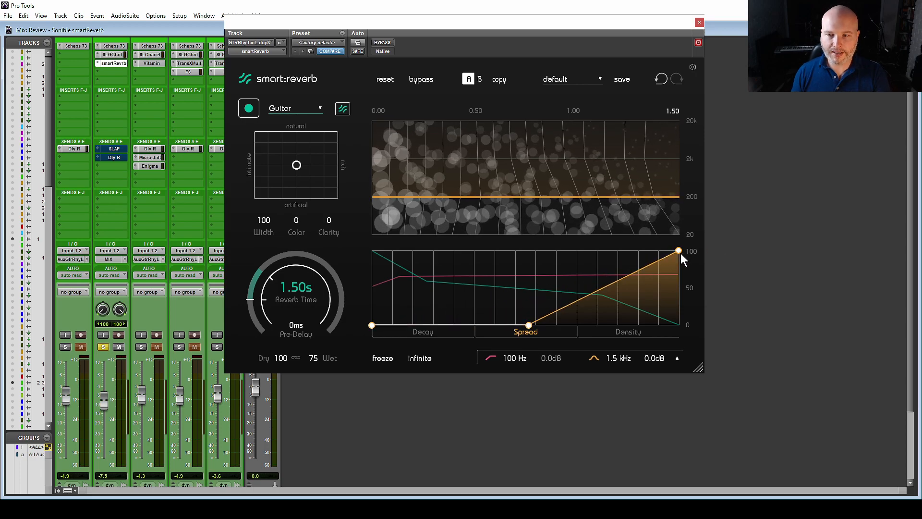
{"action": "left_click_drag", "start_coordinate": [678, 250], "coordinate": [696, 339]}
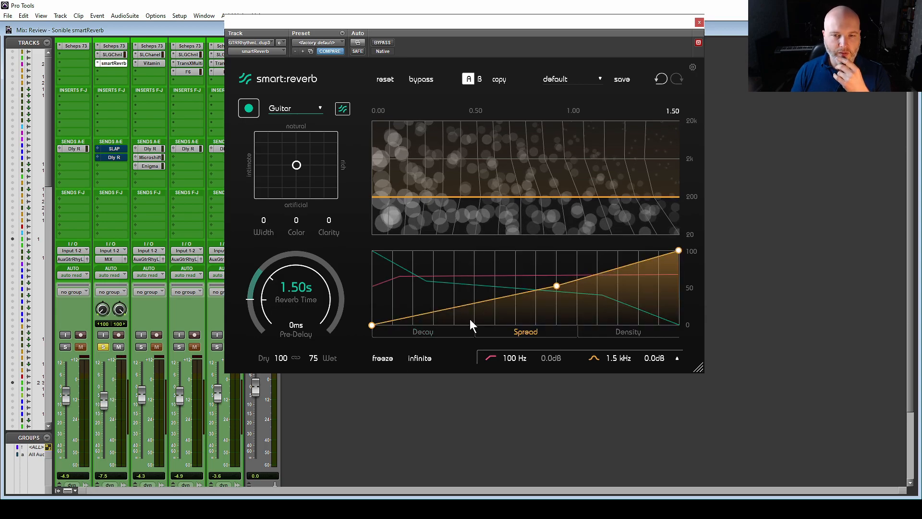
{"action": "left_click_drag", "start_coordinate": [264, 218], "coordinate": [278, 19]}
{"action": "left_click_drag", "start_coordinate": [556, 285], "coordinate": [521, 283]}
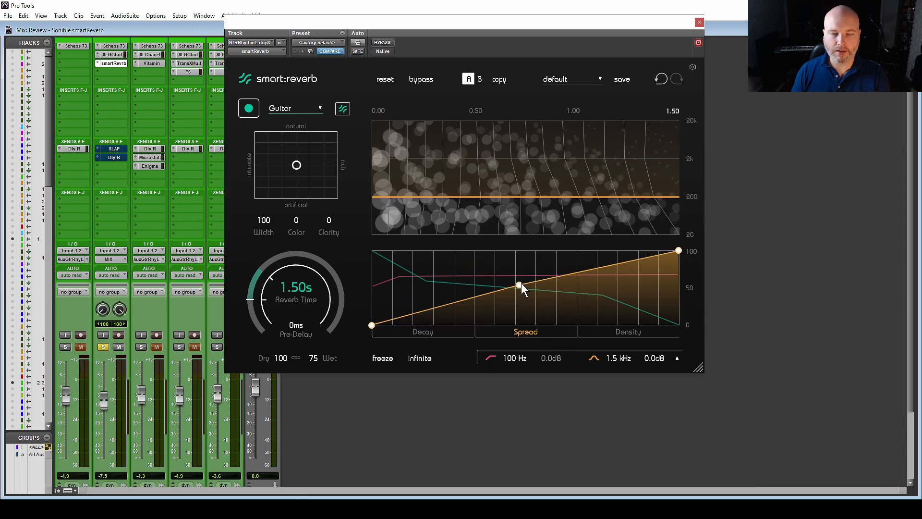
{"action": "left_click_drag", "start_coordinate": [532, 195], "coordinate": [563, 198]}
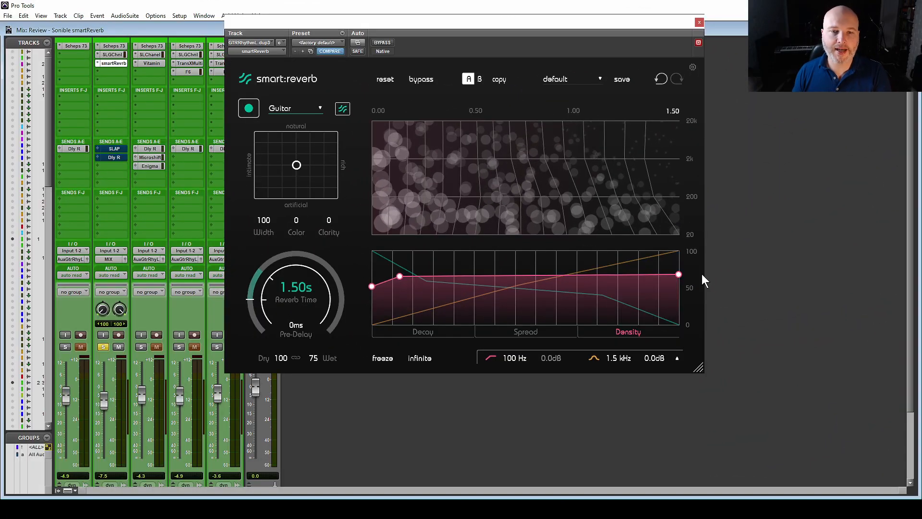
Step: Lengthen the reverb time to 5.89 s and raise the whole Density curve to 100
{"action": "left_click_drag", "start_coordinate": [303, 292], "coordinate": [325, 226]}
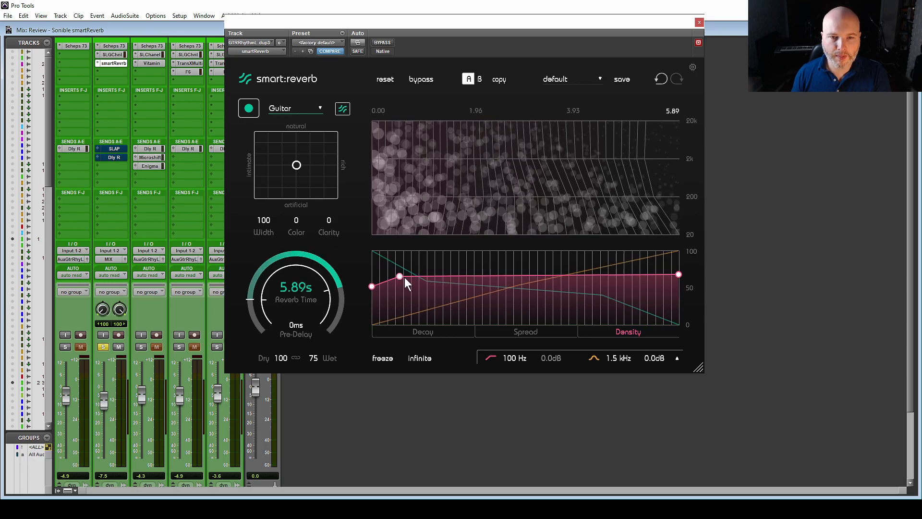
{"action": "left_click_drag", "start_coordinate": [373, 287], "coordinate": [387, 224]}
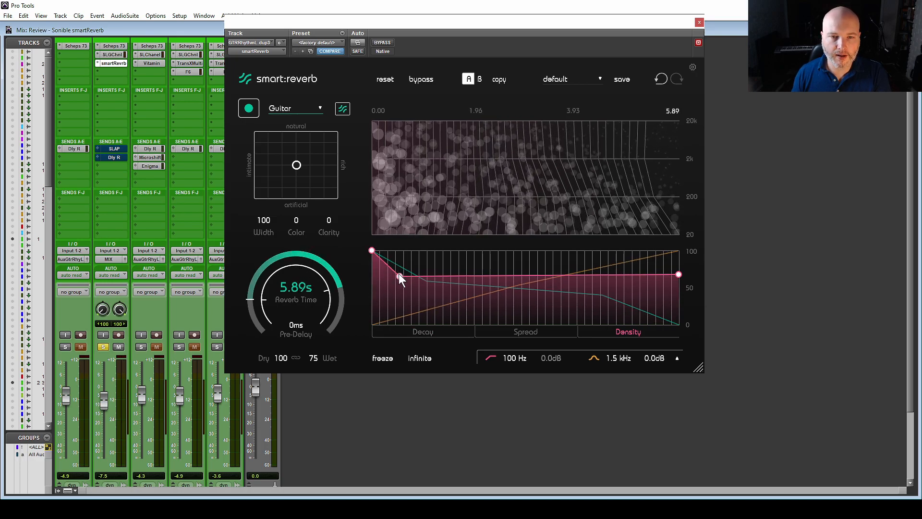
{"action": "left_click_drag", "start_coordinate": [400, 276], "coordinate": [687, 242]}
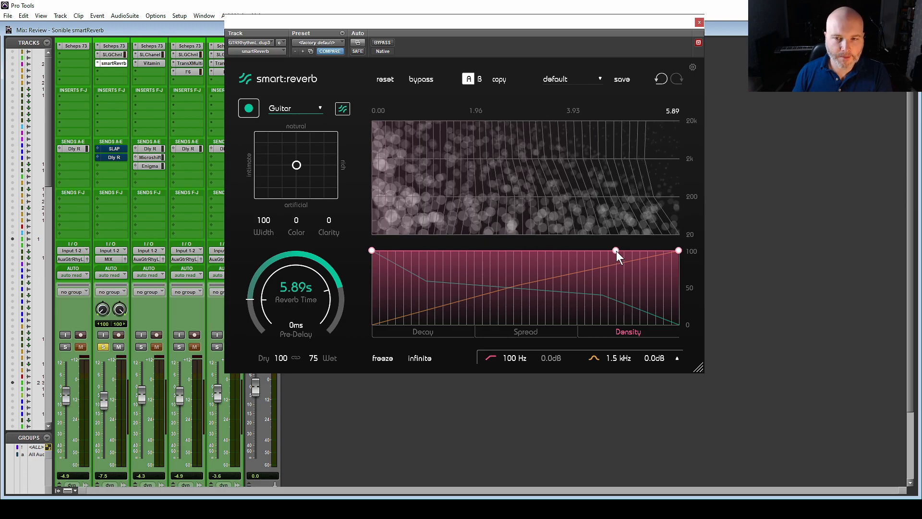
{"action": "left_click_drag", "start_coordinate": [563, 259], "coordinate": [572, 237]}
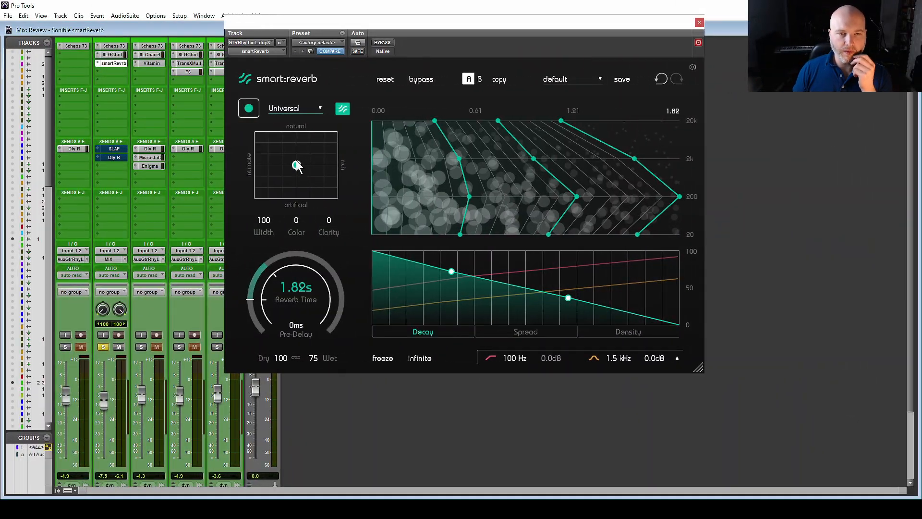
Step: Try the Universal style point at the natural edge and slightly toward rich, check its Spread curve, and return the point to the centre
{"action": "mouse_move", "coordinate": [297, 164]}
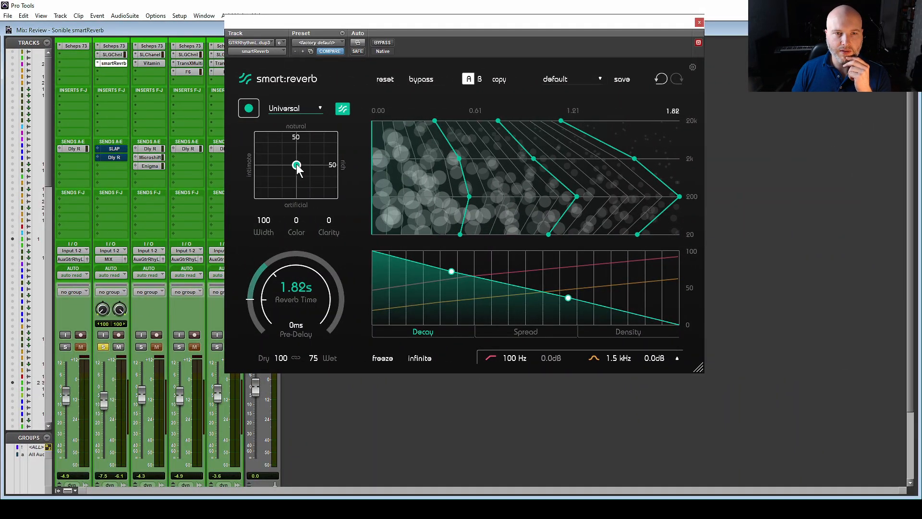
{"action": "left_click_drag", "start_coordinate": [297, 165], "coordinate": [302, 131]}
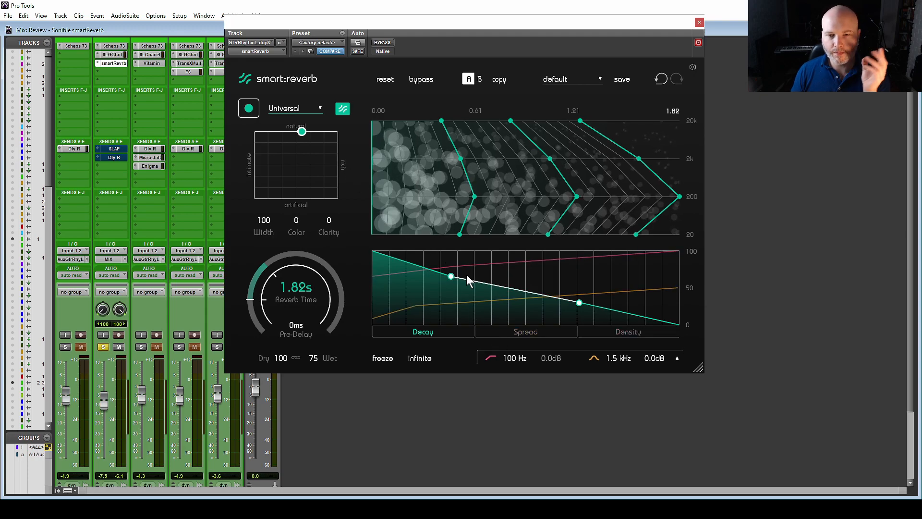
{"action": "left_click_drag", "start_coordinate": [302, 131], "coordinate": [309, 165]}
{"action": "left_click", "coordinate": [546, 336]}
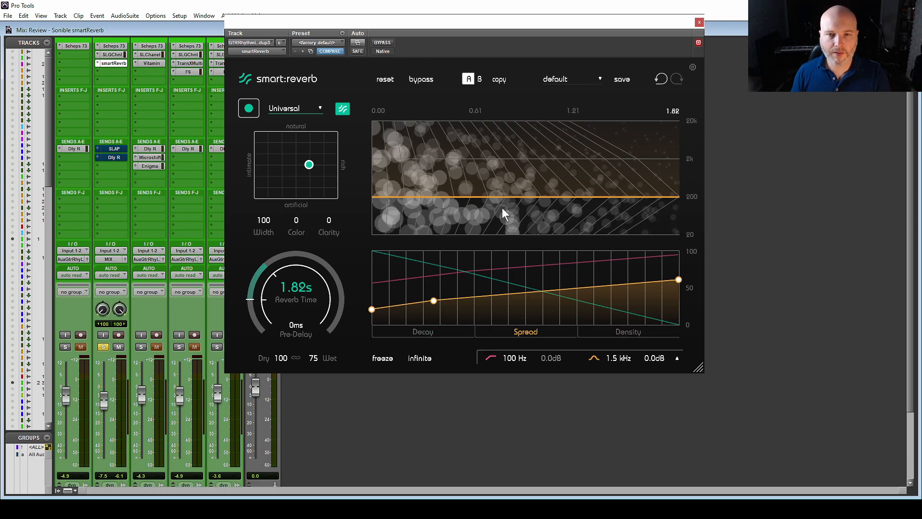
{"action": "left_click", "coordinate": [427, 332]}
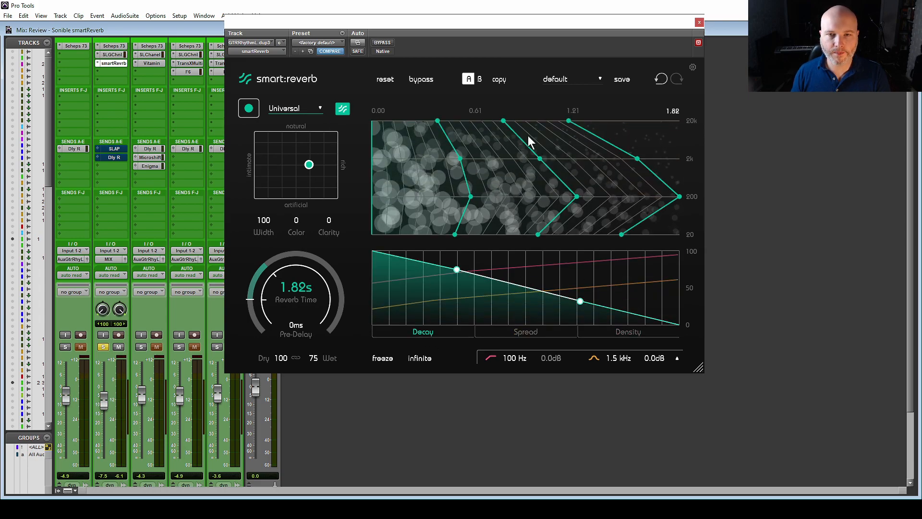
{"action": "mouse_move", "coordinate": [309, 164]}
{"action": "left_mouse_down"}
{"action": "mouse_move", "coordinate": [285, 161]}
{"action": "mouse_move", "coordinate": [319, 164]}
{"action": "mouse_move", "coordinate": [265, 159]}
{"action": "mouse_move", "coordinate": [324, 142]}
{"action": "mouse_move", "coordinate": [335, 158]}
{"action": "mouse_move", "coordinate": [303, 186]}
{"action": "mouse_move", "coordinate": [251, 160]}
{"action": "mouse_move", "coordinate": [337, 156]}
{"action": "mouse_move", "coordinate": [297, 165]}
{"action": "left_mouse_up"}
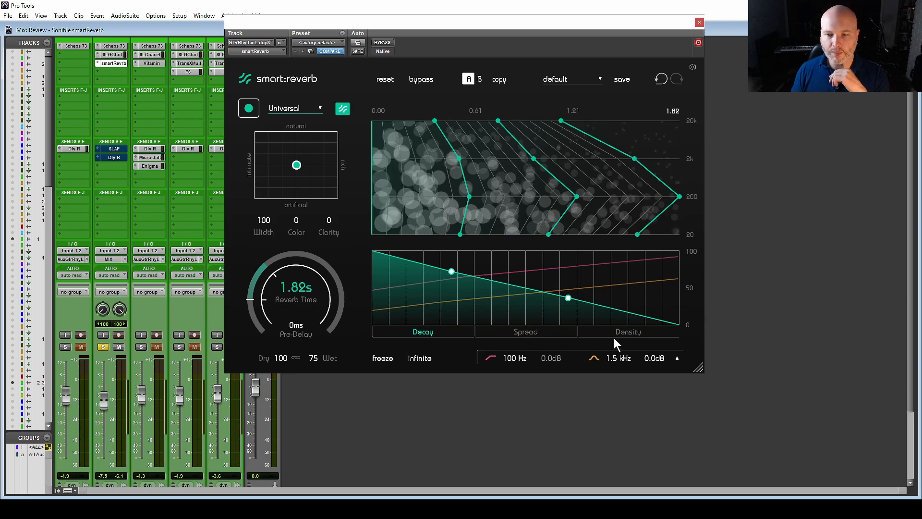
Step: Switch to the Guitar profile and try the style point at the intimate, rich and artificial edges
{"action": "left_click", "coordinate": [291, 109]}
{"action": "left_click", "coordinate": [290, 155]}
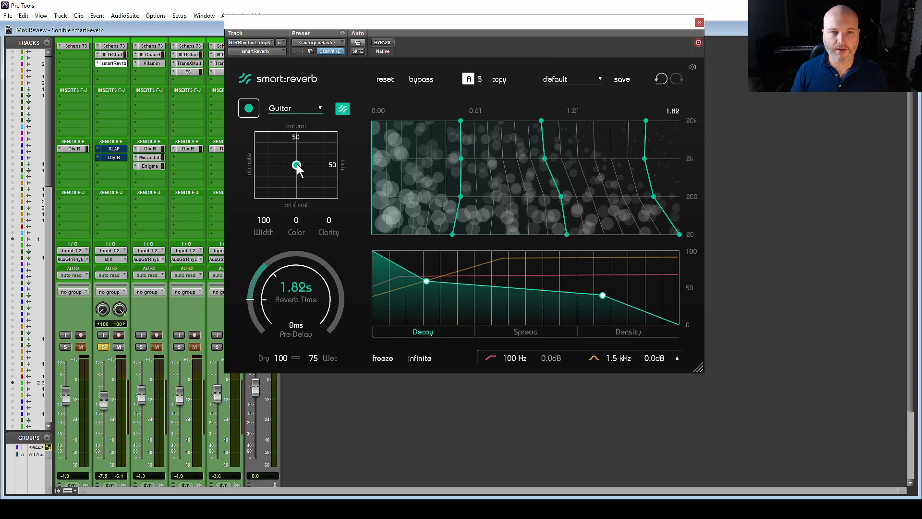
{"action": "left_click_drag", "start_coordinate": [296, 164], "coordinate": [215, 160]}
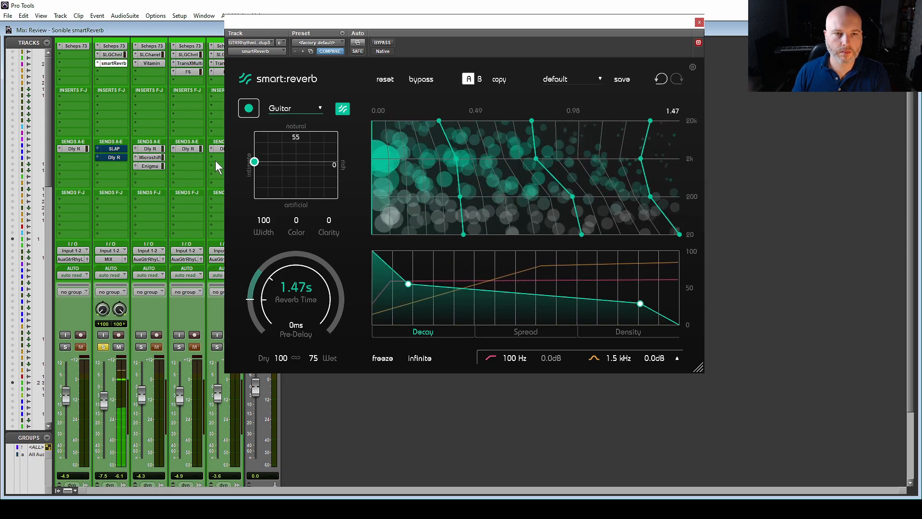
{"action": "left_click_drag", "start_coordinate": [215, 160], "coordinate": [390, 172]}
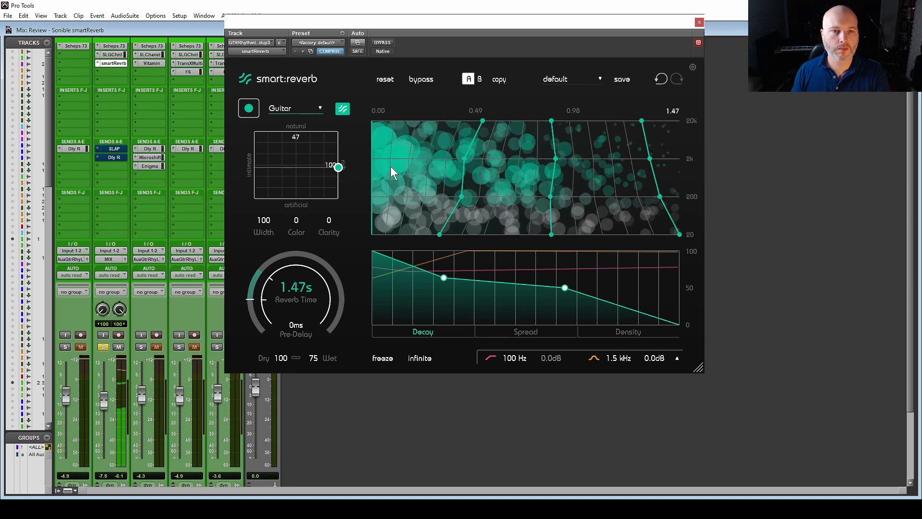
{"action": "left_click_drag", "start_coordinate": [338, 168], "coordinate": [300, 216]}
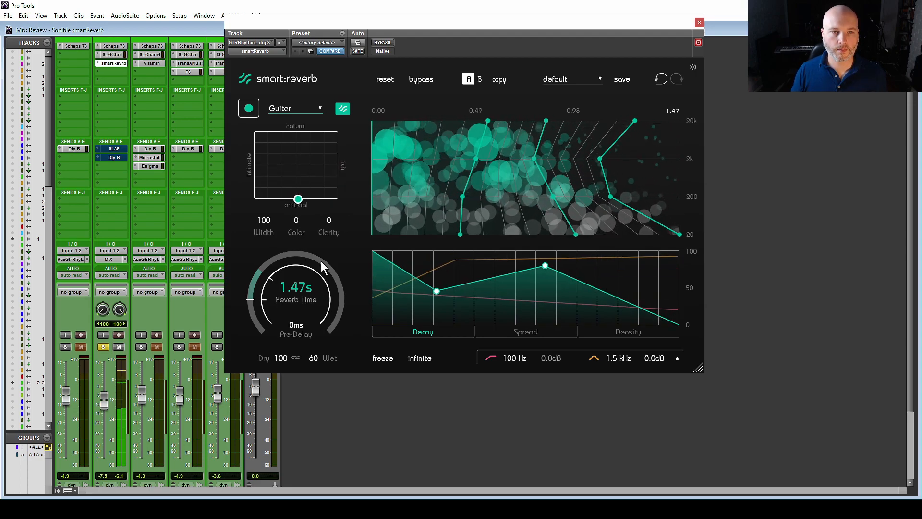
Step: Set the Wet level to 76 and centre the style point, and check the Guitar profile's Spread and Density curves
{"action": "left_click_drag", "start_coordinate": [313, 359], "coordinate": [322, 338]}
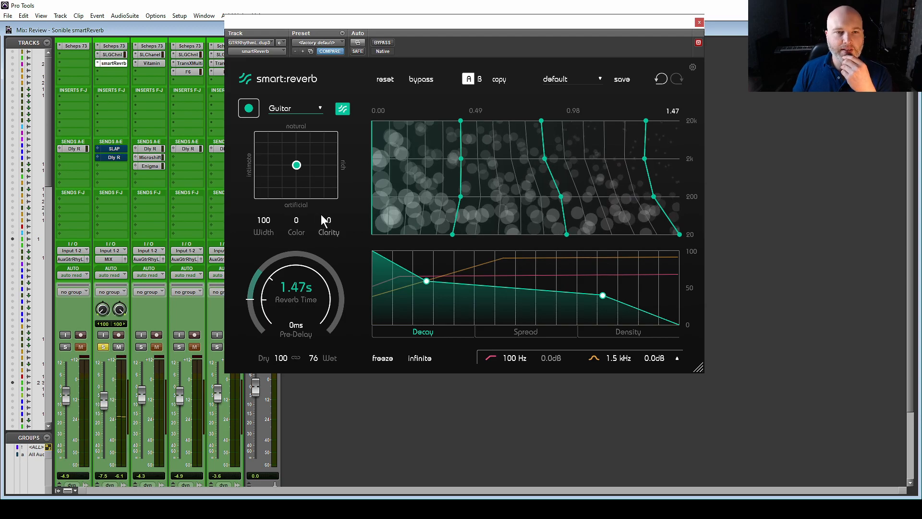
{"action": "mouse_move", "coordinate": [296, 165]}
{"action": "left_mouse_down"}
{"action": "mouse_move", "coordinate": [309, 162]}
{"action": "mouse_move", "coordinate": [276, 171]}
{"action": "mouse_move", "coordinate": [295, 148]}
{"action": "mouse_move", "coordinate": [285, 164]}
{"action": "mouse_move", "coordinate": [362, 157]}
{"action": "mouse_move", "coordinate": [350, 173]}
{"action": "mouse_move", "coordinate": [295, 164]}
{"action": "mouse_move", "coordinate": [319, 148]}
{"action": "mouse_move", "coordinate": [286, 154]}
{"action": "mouse_move", "coordinate": [296, 165]}
{"action": "left_mouse_up"}
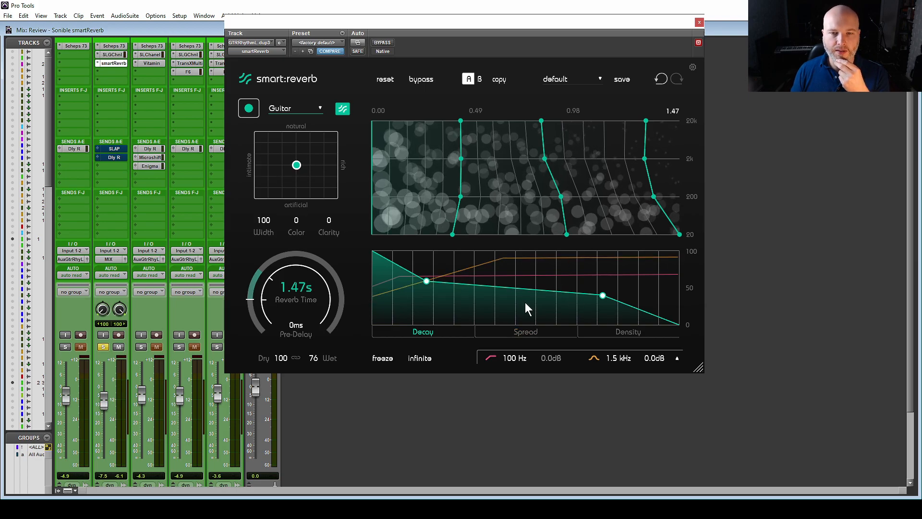
{"action": "left_click", "coordinate": [526, 334]}
{"action": "left_click", "coordinate": [603, 337]}
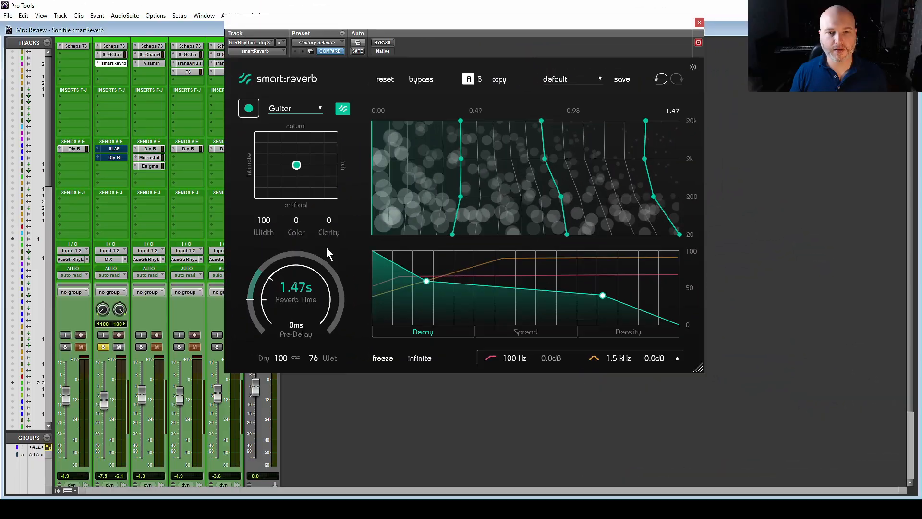
Step: Set the reverb time to 4.38 s, move the style point toward natural and rich, and set Clarity to 100
{"action": "left_click_drag", "start_coordinate": [309, 281], "coordinate": [308, 243]}
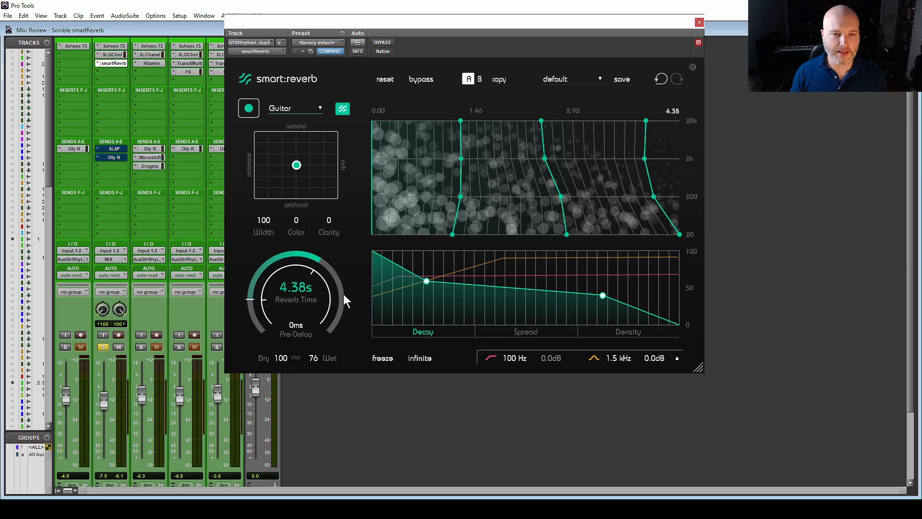
{"action": "left_click_drag", "start_coordinate": [296, 165], "coordinate": [324, 141]}
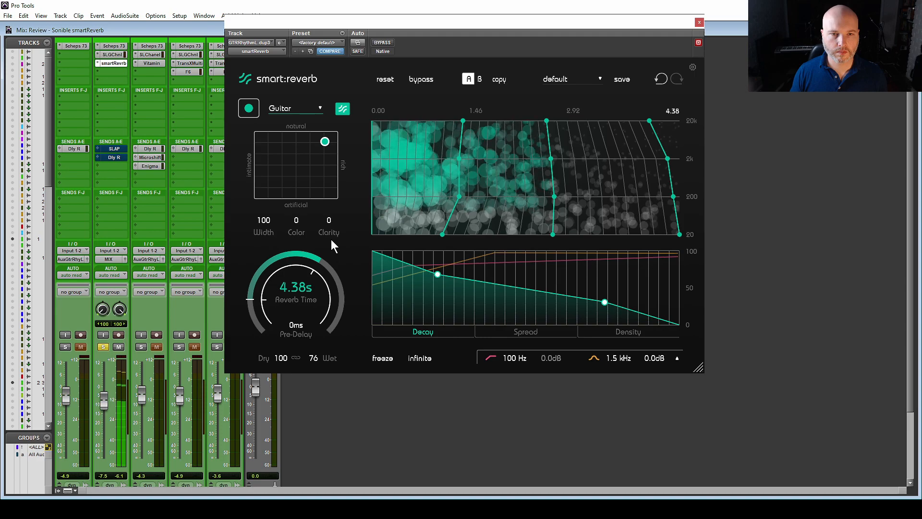
{"action": "left_click_drag", "start_coordinate": [328, 222], "coordinate": [329, 185]}
{"action": "left_click_drag", "start_coordinate": [330, 142], "coordinate": [331, 130]}
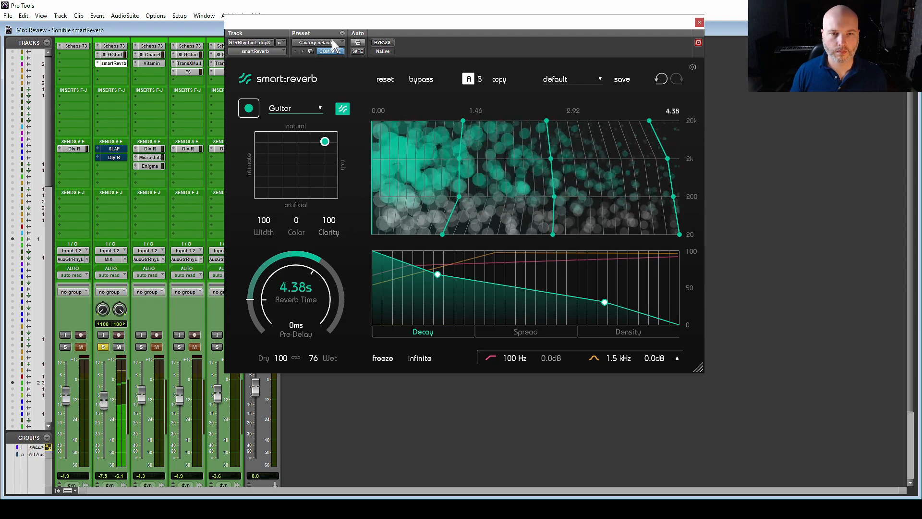
Step: Sweep Clarity between 100 and 0, try Color at 100 and -100 on the guitar, and reset Color
{"action": "left_click_drag", "start_coordinate": [329, 220], "coordinate": [326, 5]}
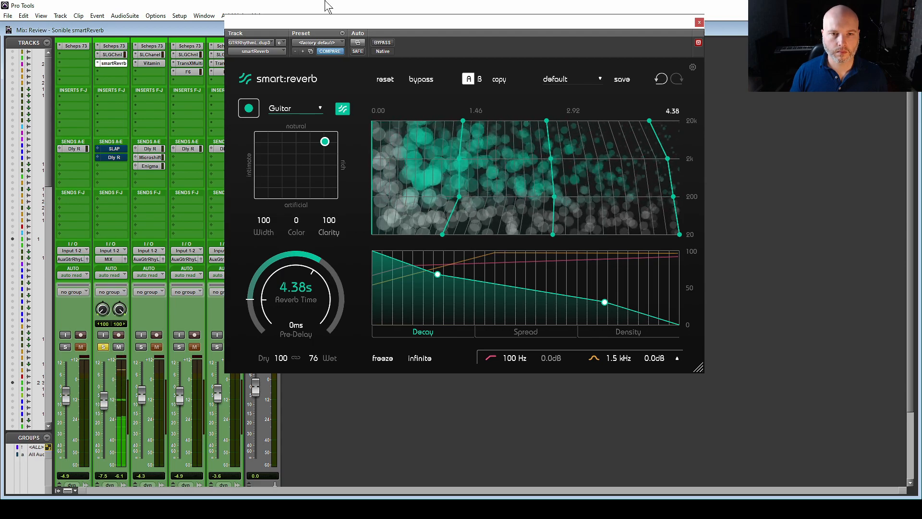
{"action": "left_click_drag", "start_coordinate": [327, 4], "coordinate": [339, 304]}
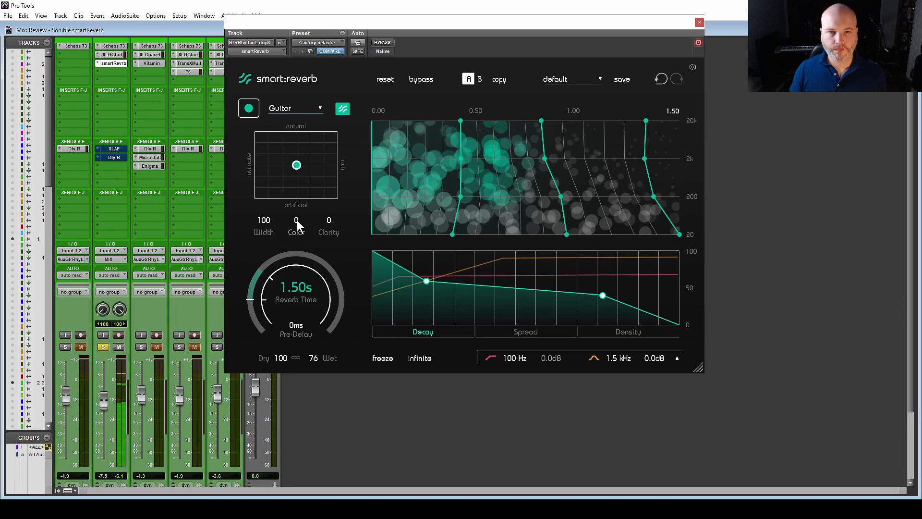
{"action": "left_click_drag", "start_coordinate": [296, 218], "coordinate": [298, 131]}
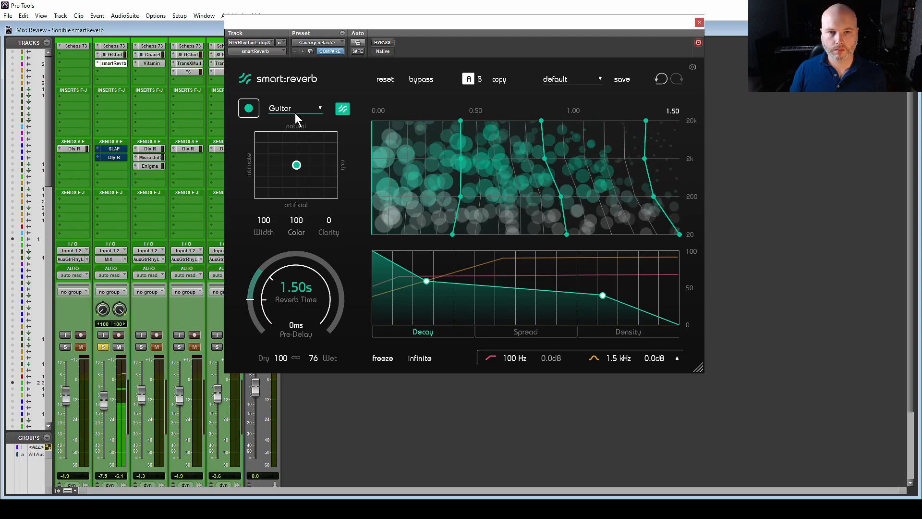
{"action": "left_click_drag", "start_coordinate": [295, 113], "coordinate": [290, 313]}
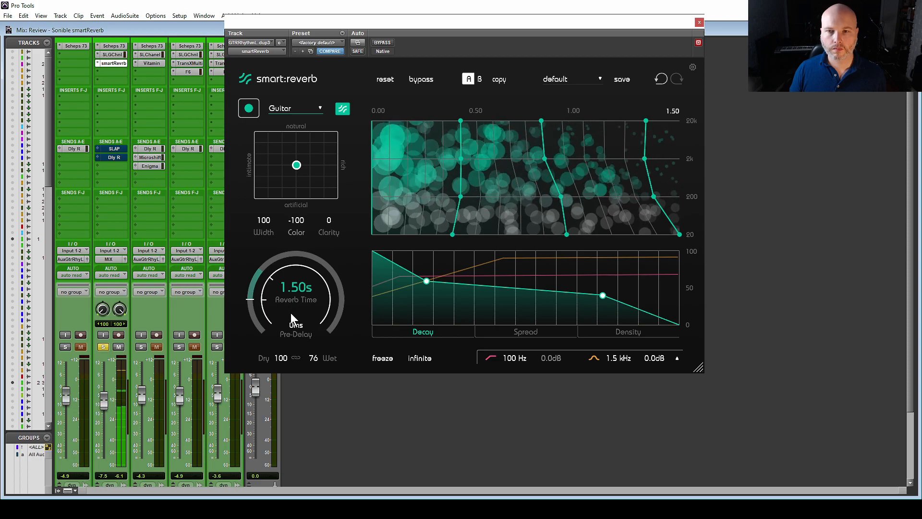
{"action": "mouse_move", "coordinate": [290, 313]}
{"action": "left_mouse_down"}
{"action": "mouse_move", "coordinate": [297, 114]}
{"action": "mouse_move", "coordinate": [294, 313]}
{"action": "left_mouse_up"}
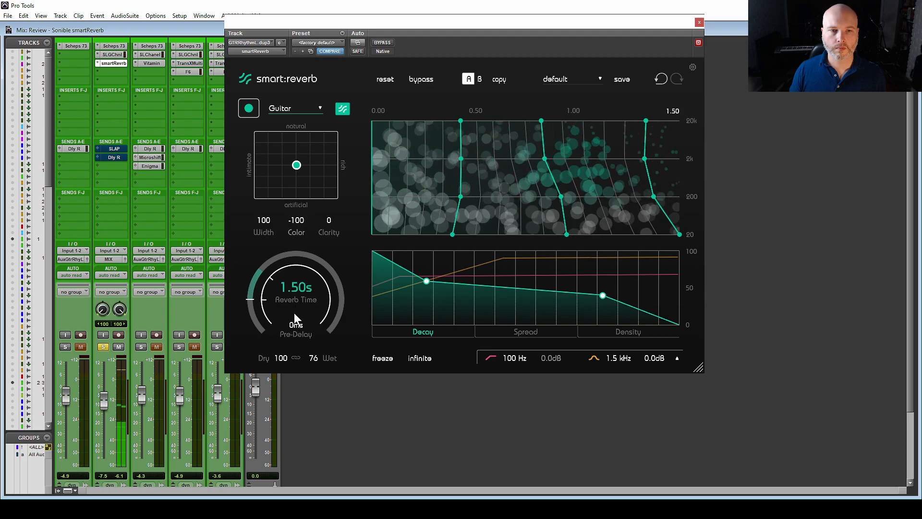
{"action": "double_click", "coordinate": [306, 218]}
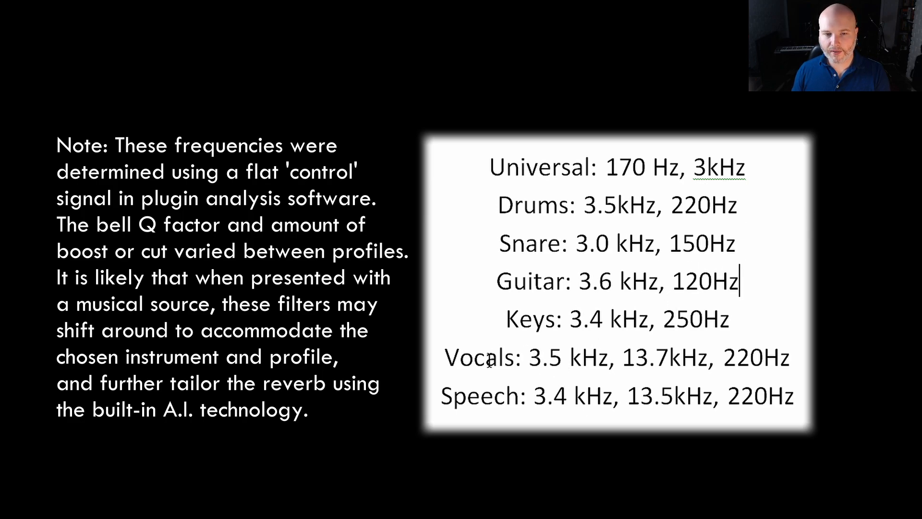
Step: Highlight the Vocals frequencies in the notes and raise StudioRack's Macro 1 to 1000 to shape the F6-RTA curve
{"action": "left_click_drag", "start_coordinate": [447, 358], "coordinate": [708, 358]}
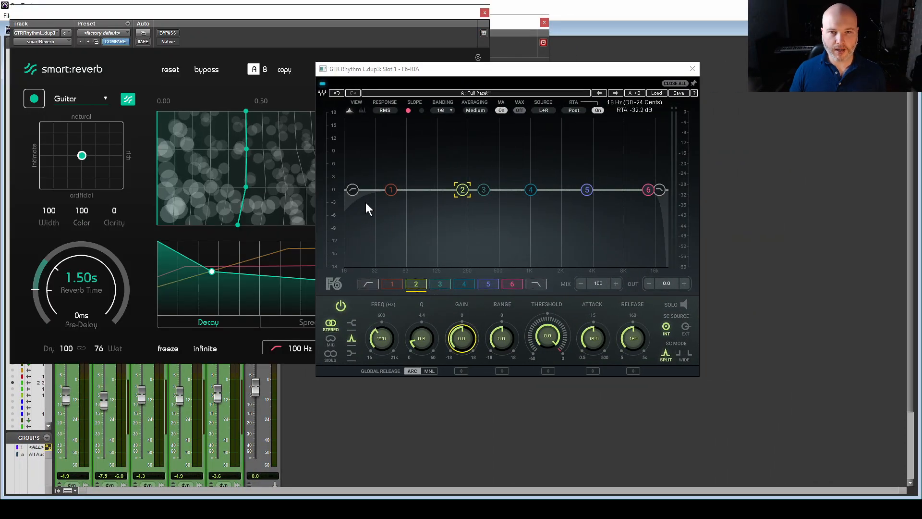
{"action": "left_click", "coordinate": [461, 69]}
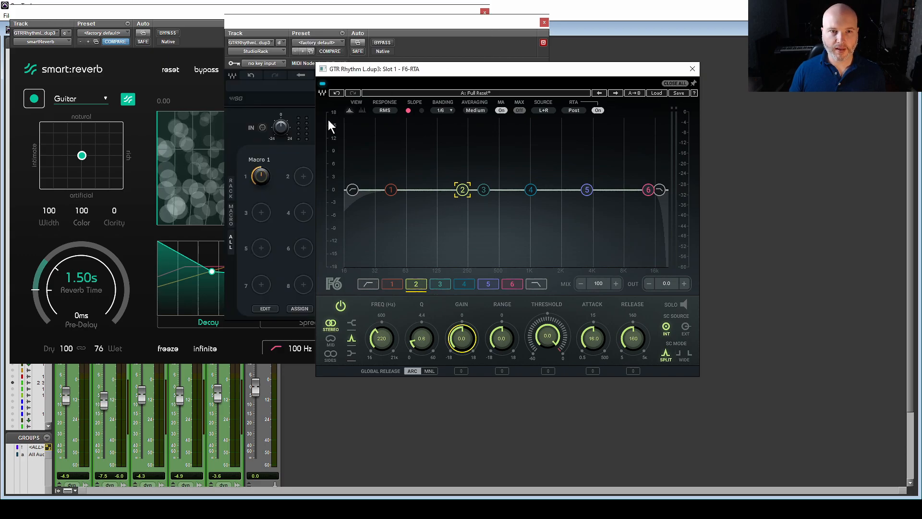
{"action": "left_click", "coordinate": [261, 182]}
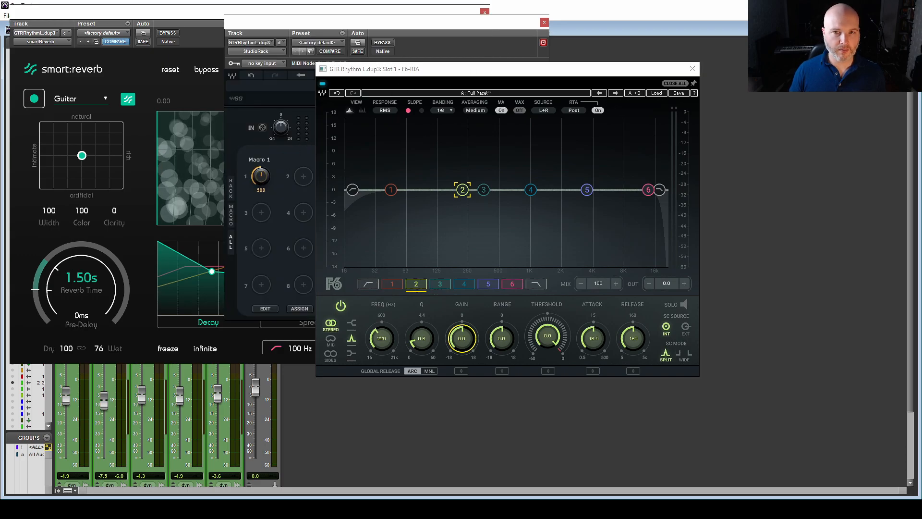
{"action": "left_click_drag", "start_coordinate": [261, 183], "coordinate": [261, 163]}
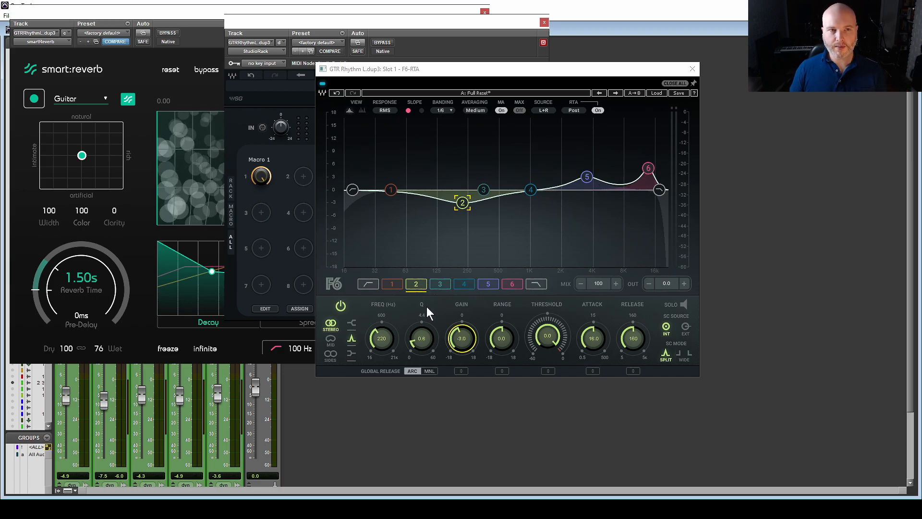
Step: Switch off band 6 in the F6-RTA and sweep Macro 1 down from 1000
{"action": "left_click", "coordinate": [511, 286]}
{"action": "left_click", "coordinate": [341, 308]}
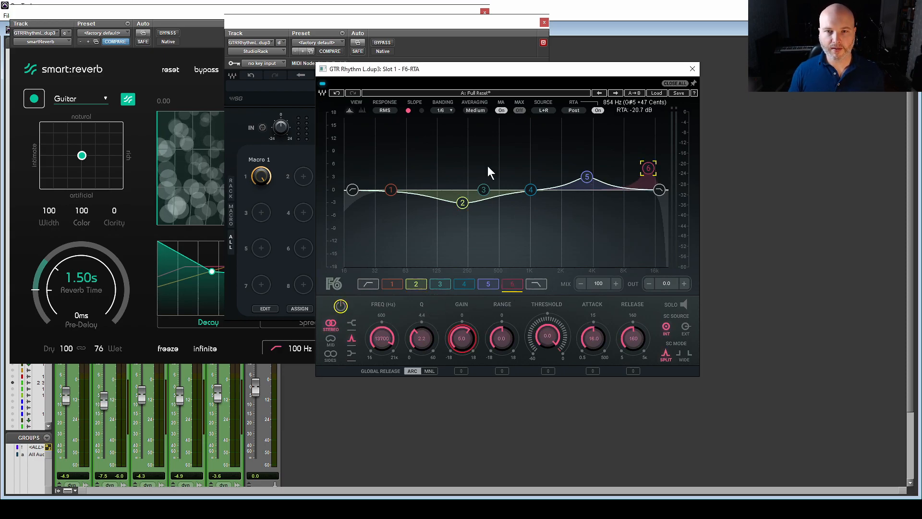
{"action": "mouse_move", "coordinate": [261, 178]}
{"action": "left_mouse_down"}
{"action": "mouse_move", "coordinate": [262, 261]}
{"action": "mouse_move", "coordinate": [262, 180]}
{"action": "left_mouse_up"}
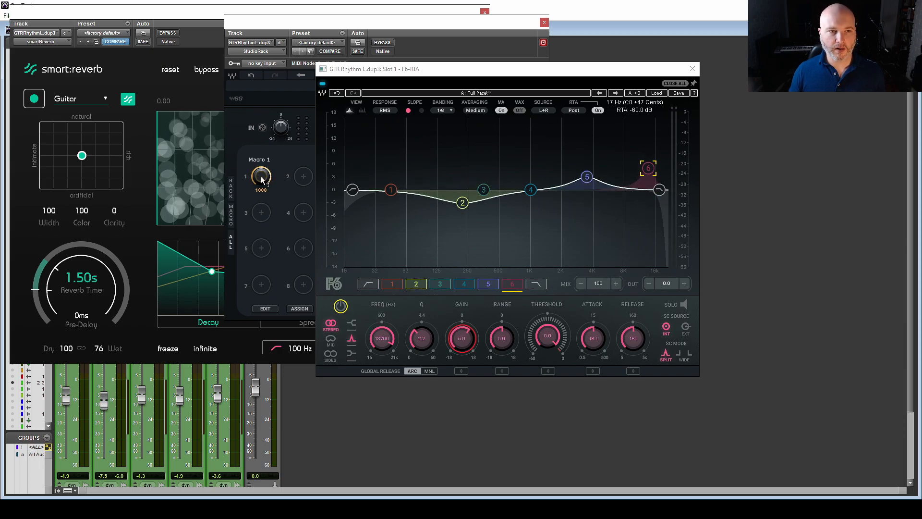
{"action": "left_click_drag", "start_coordinate": [261, 178], "coordinate": [262, 238]}
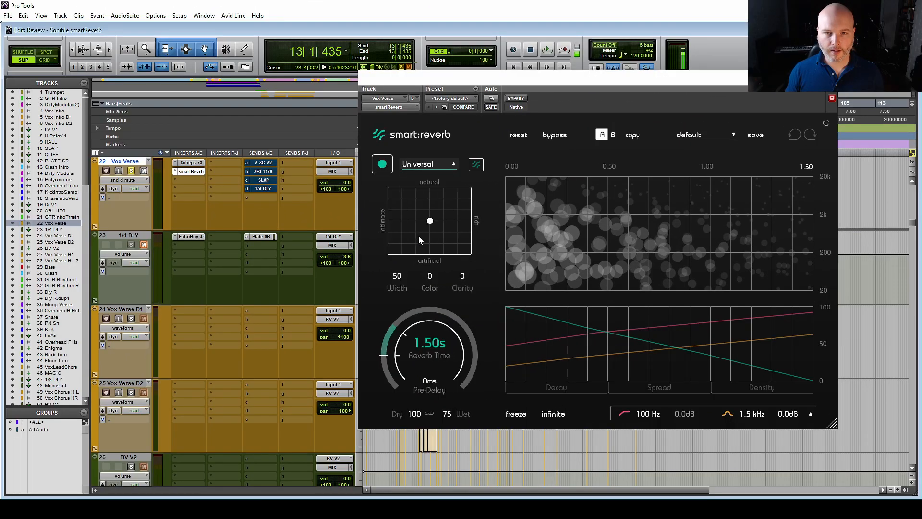
Step: Choose the Vocals profile, have smart:reverb learn the playing Vox Verse track, and set Width to 100
{"action": "left_click", "coordinate": [421, 218]}
{"action": "left_click", "coordinate": [381, 164]}
{"action": "key", "text": "space"}
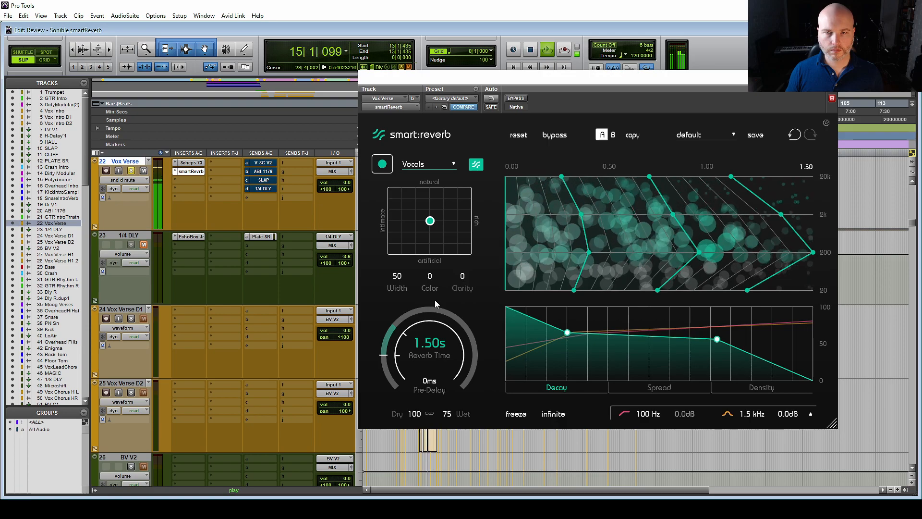
{"action": "left_click_drag", "start_coordinate": [398, 276], "coordinate": [638, 7]}
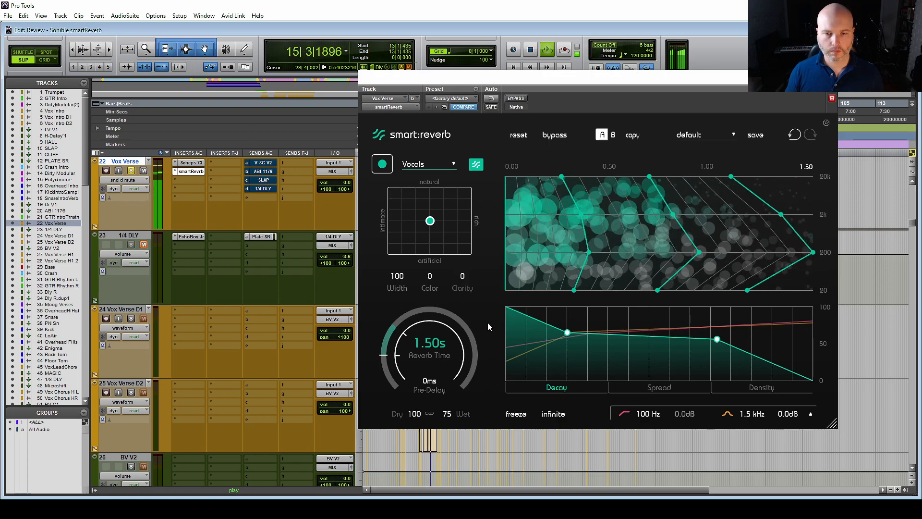
{"action": "key", "text": "space"}
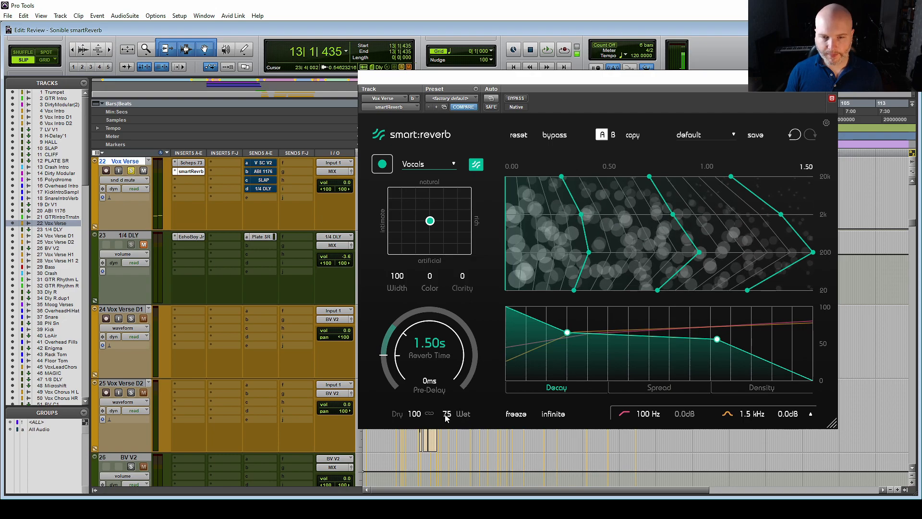
Step: Move the style point toward intimate and set Color to -39, Clarity to 32 and Pre-Delay to 19 ms while auditioning the vocal
{"action": "left_click_drag", "start_coordinate": [434, 282], "coordinate": [443, 342]}
{"action": "key", "text": "space"}
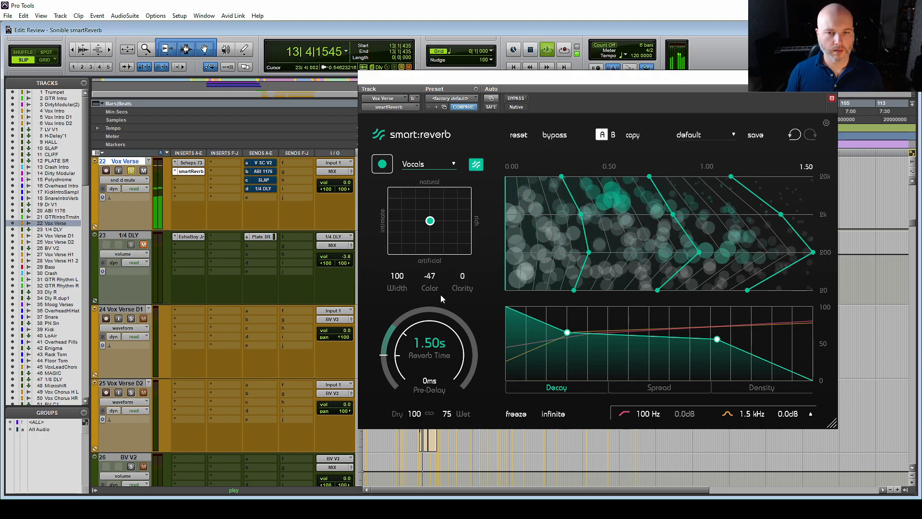
{"action": "key", "text": "space"}
{"action": "left_click_drag", "start_coordinate": [441, 299], "coordinate": [435, 264]}
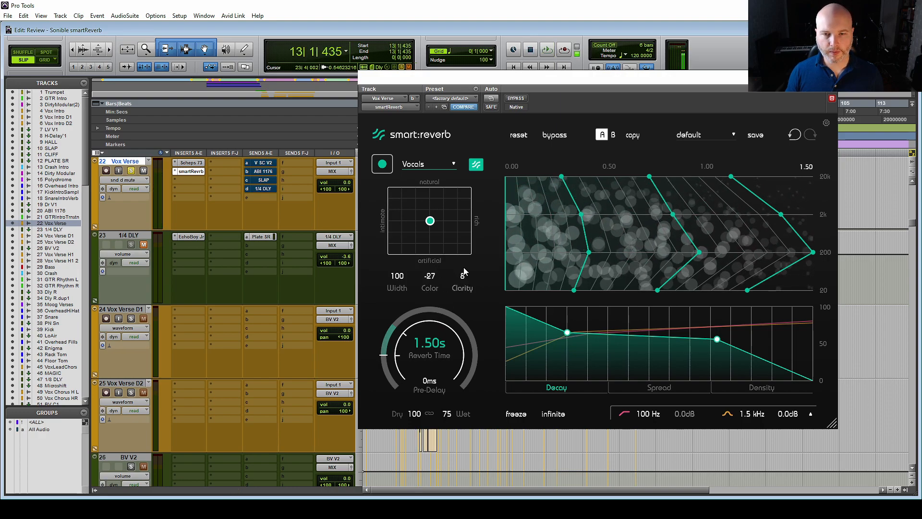
{"action": "left_click_drag", "start_coordinate": [431, 225], "coordinate": [410, 218]}
{"action": "key", "text": "space"}
{"action": "left_click_drag", "start_coordinate": [439, 281], "coordinate": [431, 283]}
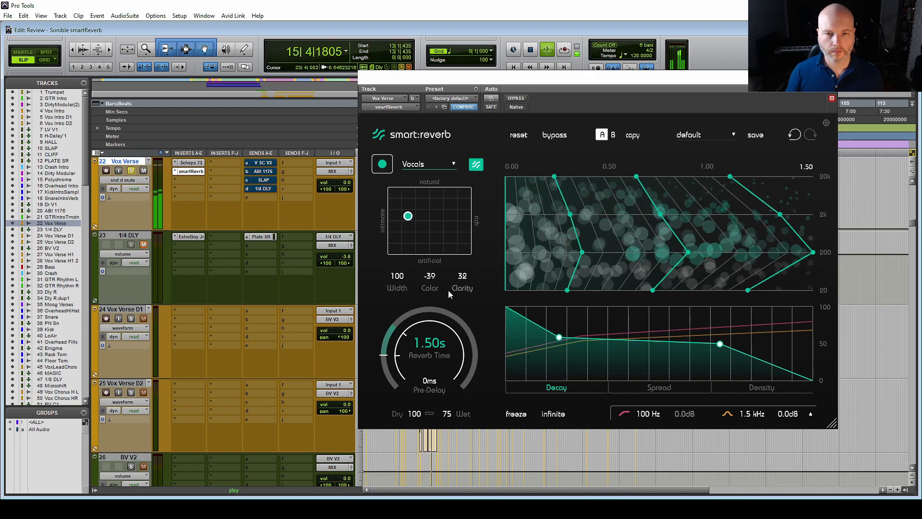
{"action": "left_click_drag", "start_coordinate": [431, 386], "coordinate": [434, 368]}
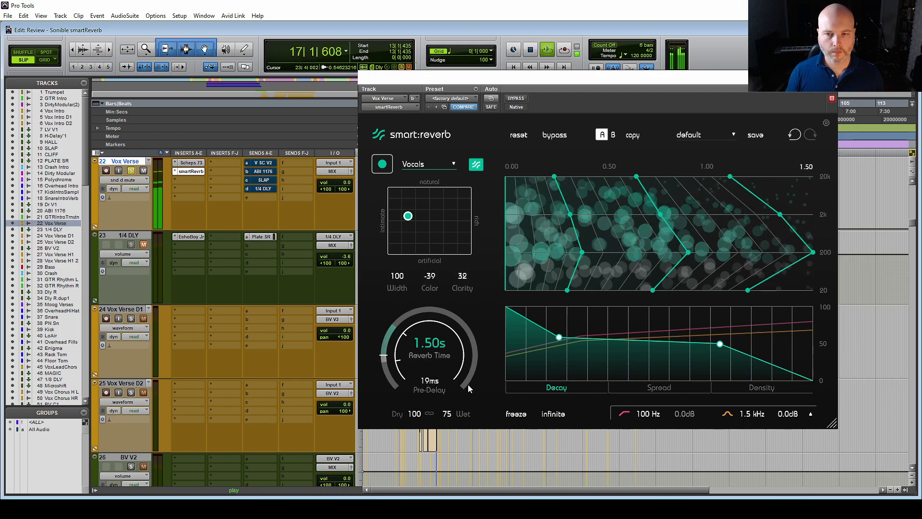
{"action": "key", "text": "space"}
Step: Try lowering the late Decay node and shortening the 200 Hz and 2 kHz decays, and restore the learned reverb shape
{"action": "left_click_drag", "start_coordinate": [721, 346], "coordinate": [714, 363]}
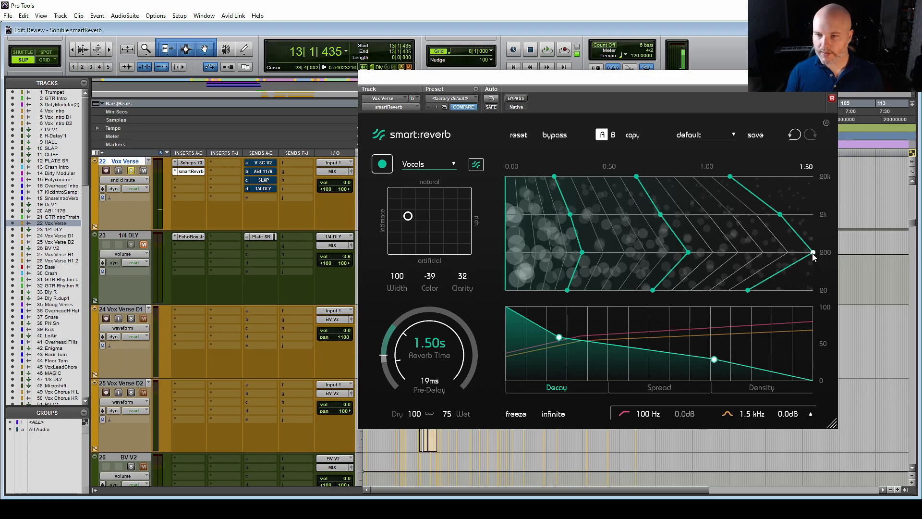
{"action": "left_click_drag", "start_coordinate": [813, 253], "coordinate": [795, 254]}
{"action": "left_click_drag", "start_coordinate": [780, 215], "coordinate": [737, 217]}
{"action": "left_click_drag", "start_coordinate": [660, 215], "coordinate": [535, 218]}
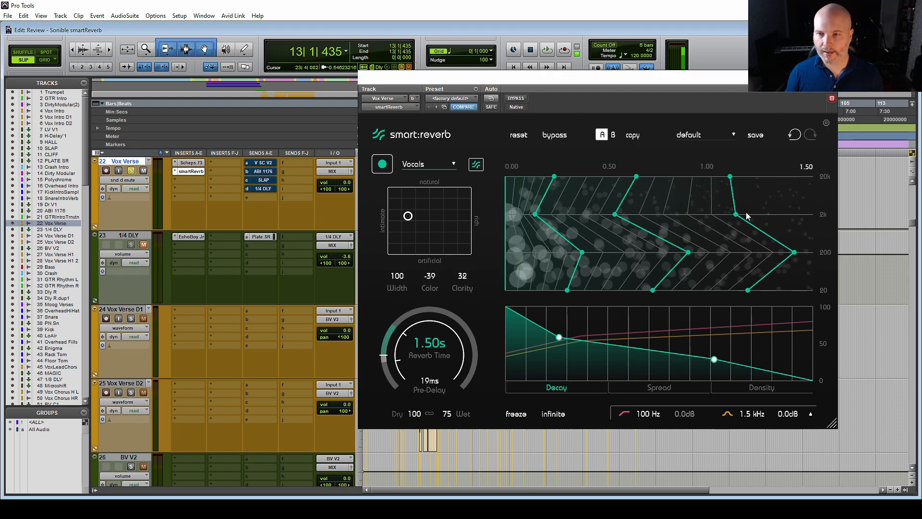
{"action": "left_click", "coordinate": [476, 165]}
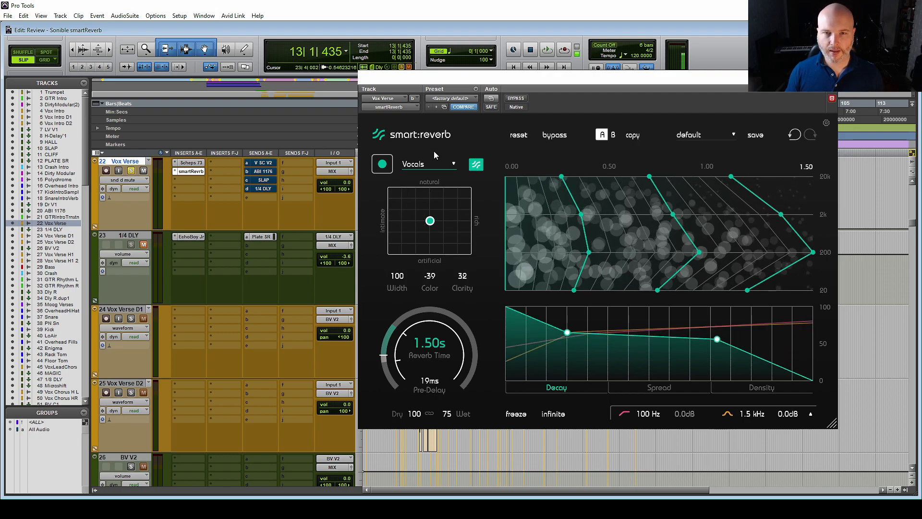
Step: Switch to the Guitar profile and back to Vocals, and move the style point toward intimate and natural
{"action": "left_click", "coordinate": [430, 165]}
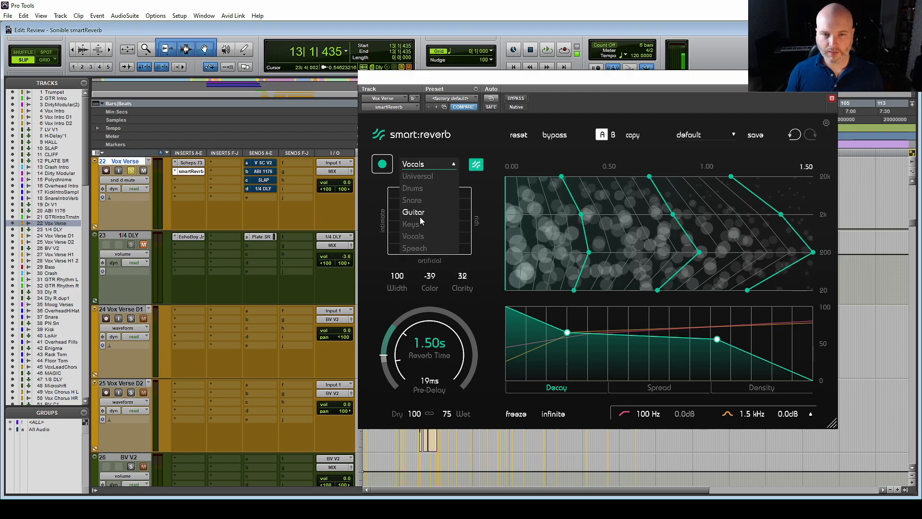
{"action": "left_click", "coordinate": [420, 217]}
{"action": "left_click", "coordinate": [428, 163]}
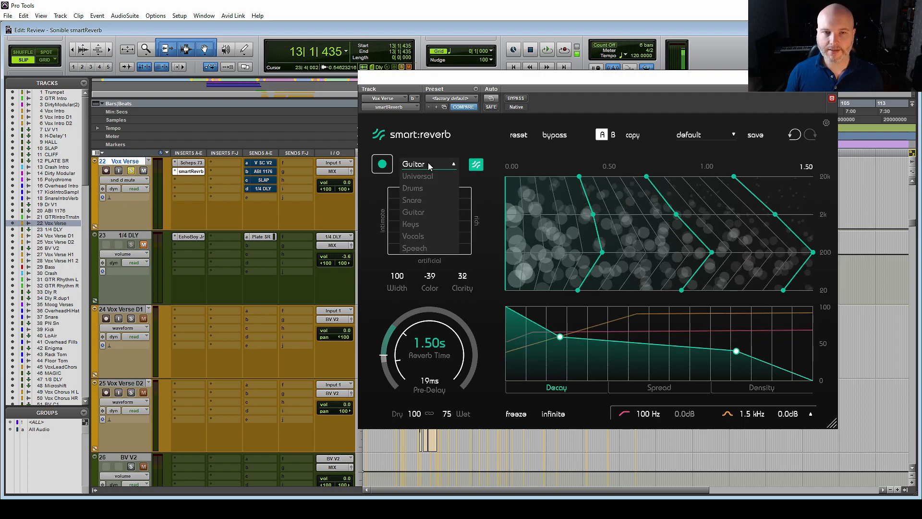
{"action": "left_click", "coordinate": [413, 236]}
{"action": "left_click_drag", "start_coordinate": [431, 217], "coordinate": [405, 207]}
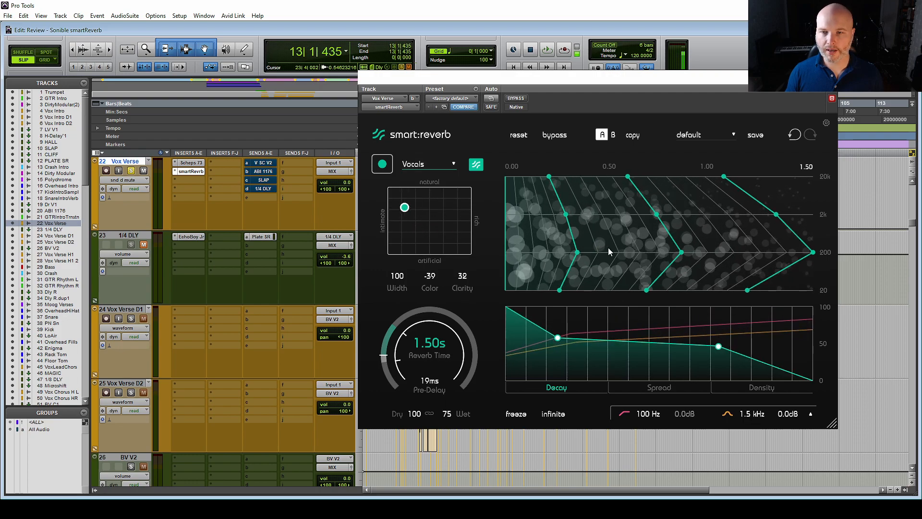
Step: Audition a shortened 2 kHz decay on the vocal, lengthen it to the full 1.50 s, and shorten the 200 Hz decay
{"action": "left_click_drag", "start_coordinate": [754, 213], "coordinate": [585, 212]}
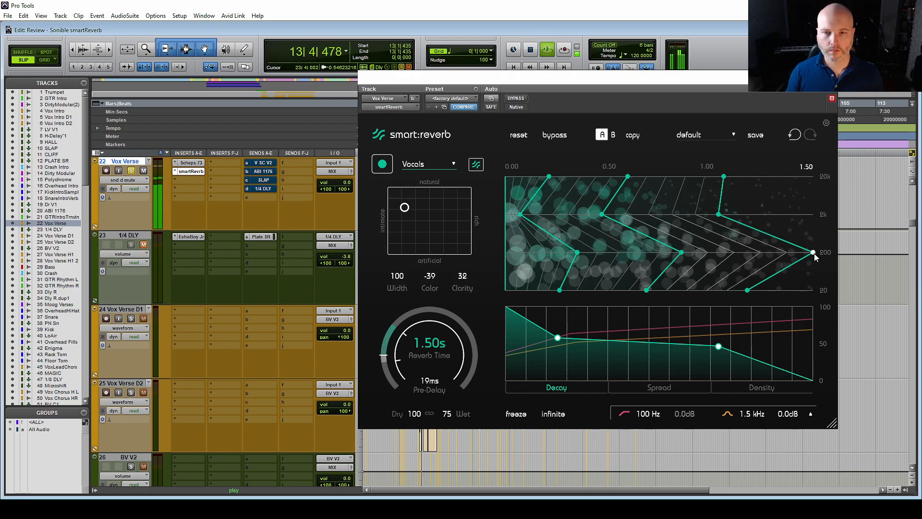
{"action": "key", "text": "space"}
{"action": "left_click_drag", "start_coordinate": [725, 218], "coordinate": [618, 261]}
{"action": "left_click_drag", "start_coordinate": [720, 216], "coordinate": [812, 215]}
{"action": "left_click_drag", "start_coordinate": [602, 214], "coordinate": [660, 214]}
{"action": "left_click_drag", "start_coordinate": [520, 214], "coordinate": [583, 214]}
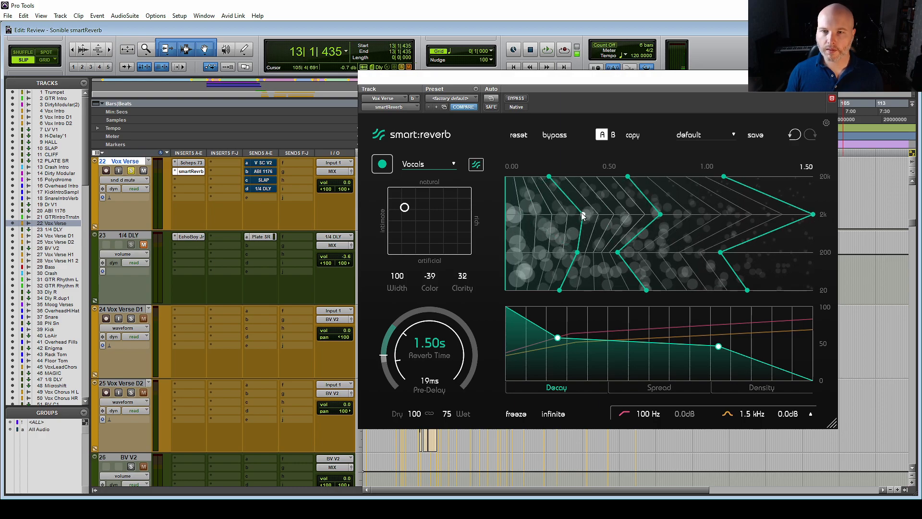
Step: Extend the 20 kHz decay to the full 1.50 s, shorten all 200 Hz decay points further, and play the vocal
{"action": "left_click_drag", "start_coordinate": [628, 176], "coordinate": [813, 177]}
{"action": "left_click_drag", "start_coordinate": [549, 177], "coordinate": [572, 177]}
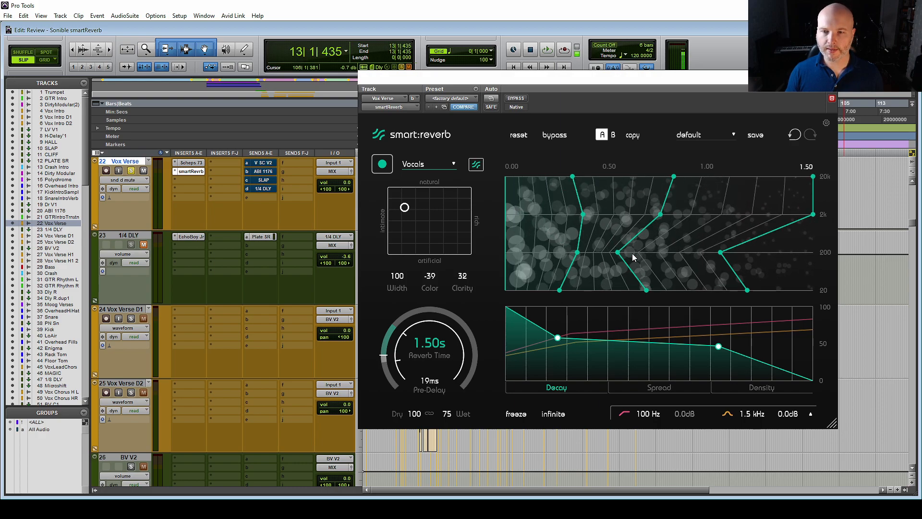
{"action": "left_click_drag", "start_coordinate": [721, 254], "coordinate": [673, 258]}
{"action": "left_click_drag", "start_coordinate": [582, 255], "coordinate": [530, 253]}
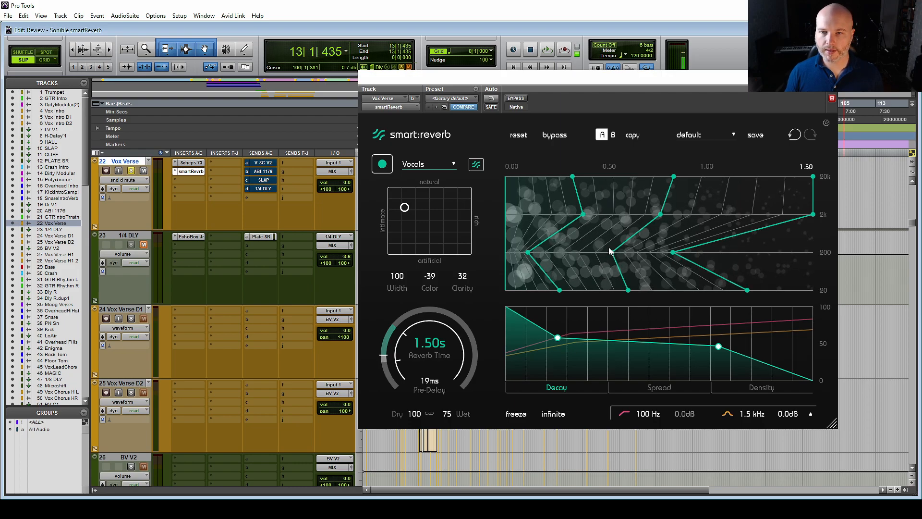
{"action": "left_click_drag", "start_coordinate": [609, 251], "coordinate": [586, 252]}
{"action": "key", "text": "space"}
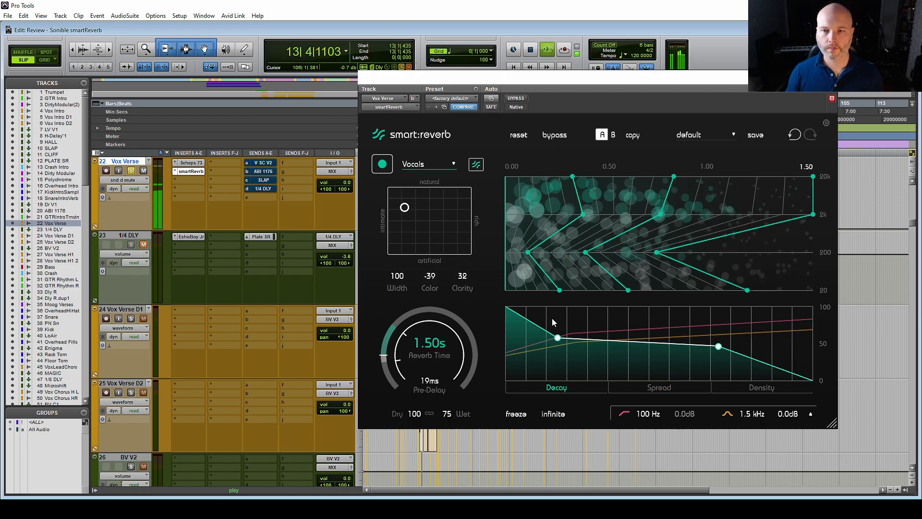
Step: Shorten the late 20 kHz and 2 kHz decay during playback and lower the second node of the Decay curve
{"action": "left_click_drag", "start_coordinate": [812, 177], "coordinate": [729, 193]}
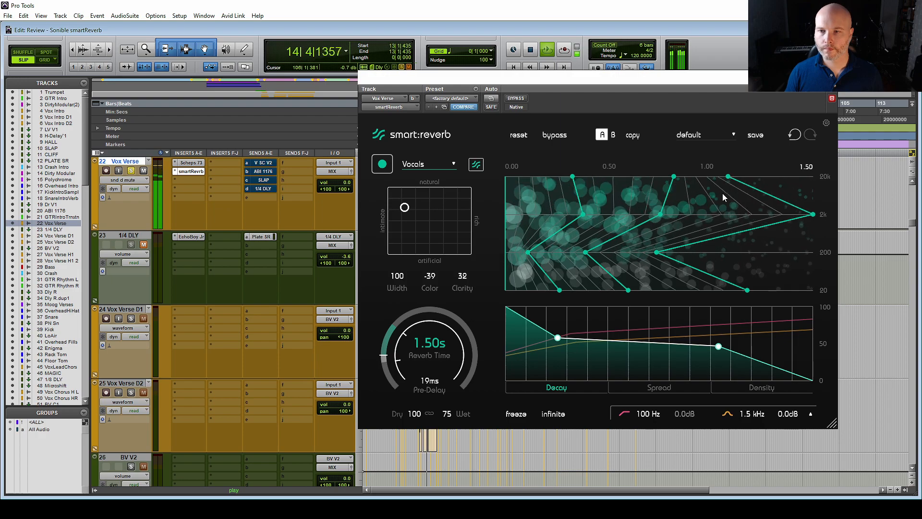
{"action": "left_click_drag", "start_coordinate": [813, 214], "coordinate": [771, 214]}
{"action": "left_click_drag", "start_coordinate": [718, 346], "coordinate": [707, 362]}
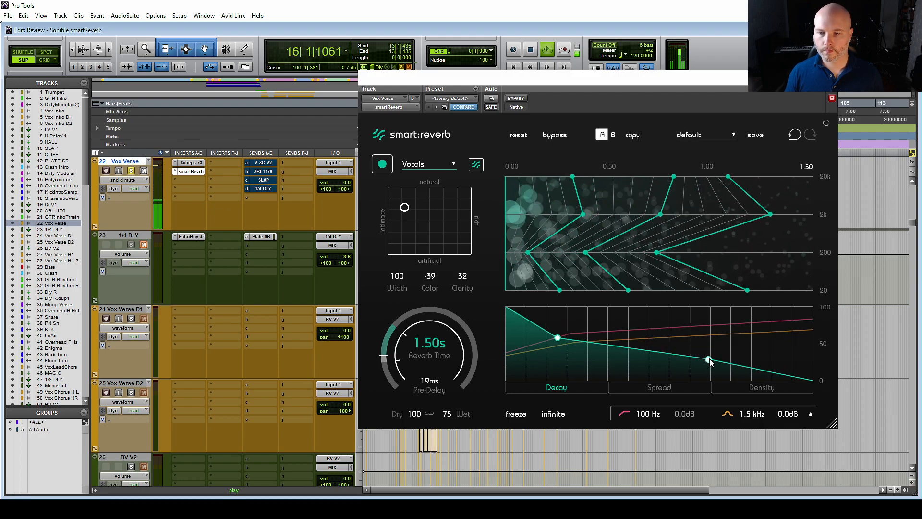
Step: Raise the Spread curve's end point to 100 and lift its middle node and starting point
{"action": "left_click", "coordinate": [688, 390]}
{"action": "left_click_drag", "start_coordinate": [812, 330], "coordinate": [820, 271]}
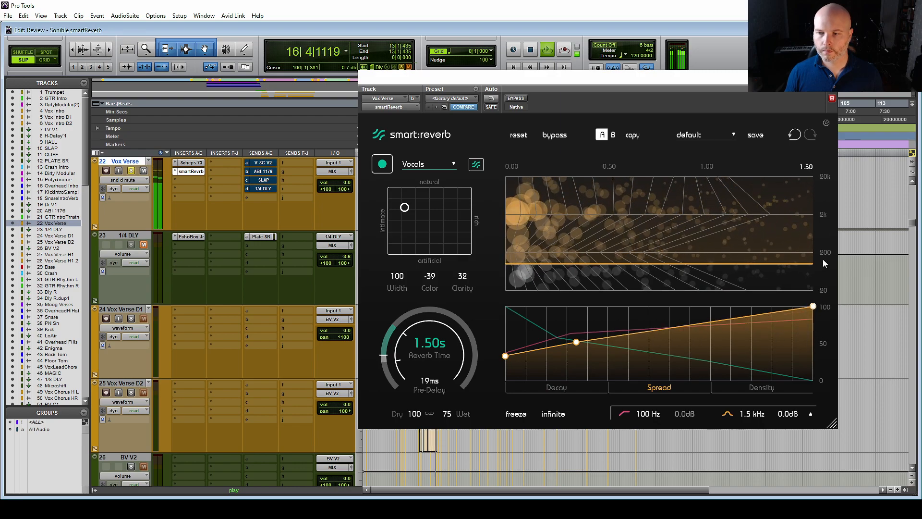
{"action": "left_click_drag", "start_coordinate": [577, 342], "coordinate": [604, 324]}
{"action": "left_click_drag", "start_coordinate": [505, 356], "coordinate": [505, 341]}
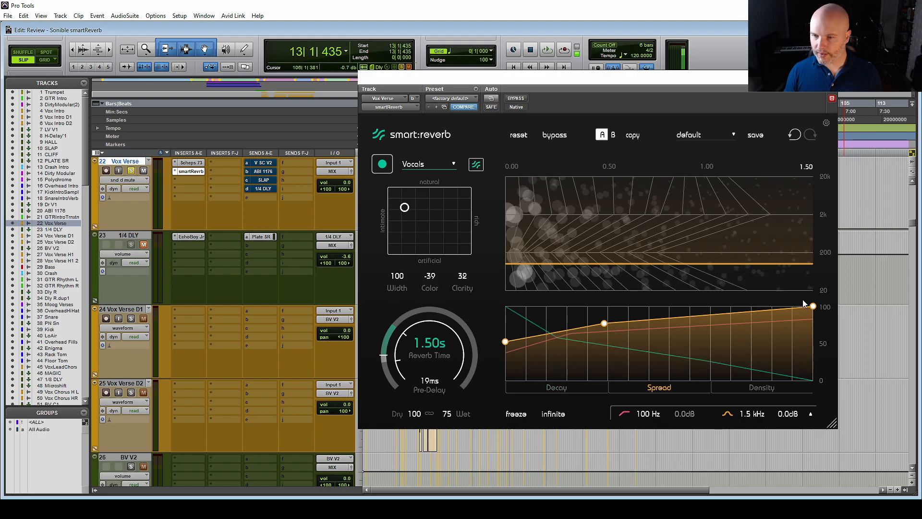
Step: Reshape the Density curve during playback by dropping its starting point to 0 and lowering its middle node
{"action": "left_click", "coordinate": [762, 387]}
{"action": "left_click_drag", "start_coordinate": [571, 333], "coordinate": [628, 346]}
{"action": "left_click_drag", "start_coordinate": [505, 353], "coordinate": [504, 380]}
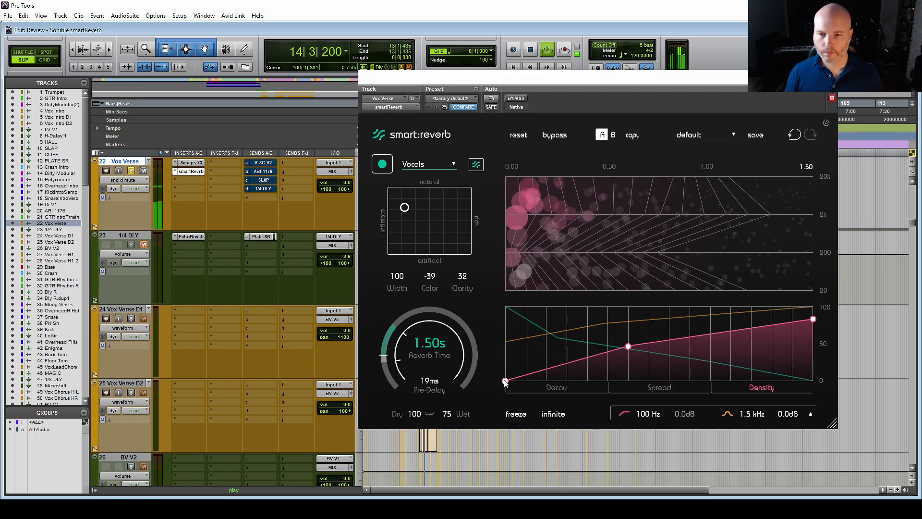
{"action": "left_click_drag", "start_coordinate": [629, 346], "coordinate": [631, 357]}
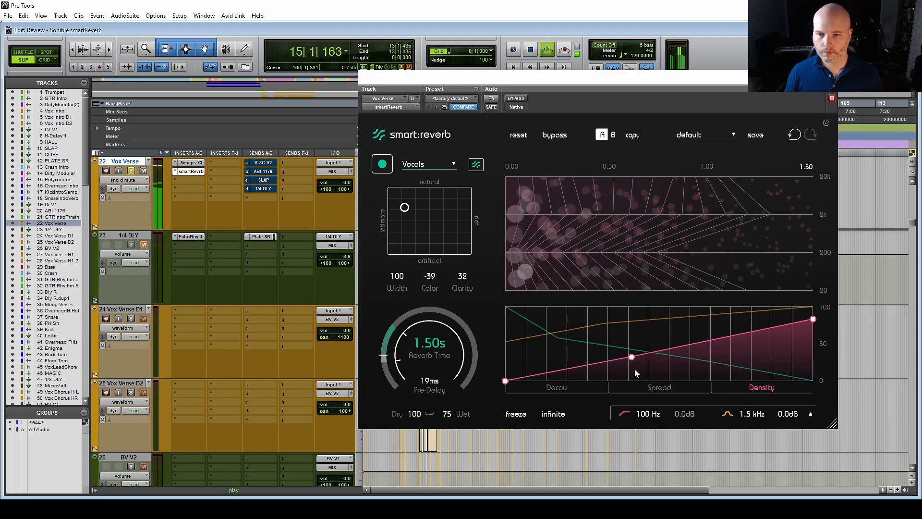
Step: Raise the Density curve's starting point to about 90 and its end to 100, nudge the middle node, and stop playback
{"action": "left_click_drag", "start_coordinate": [505, 381], "coordinate": [504, 314]}
{"action": "mouse_move", "coordinate": [813, 319]}
{"action": "left_mouse_down"}
{"action": "mouse_move", "coordinate": [812, 336]}
{"action": "mouse_move", "coordinate": [812, 306]}
{"action": "left_mouse_up"}
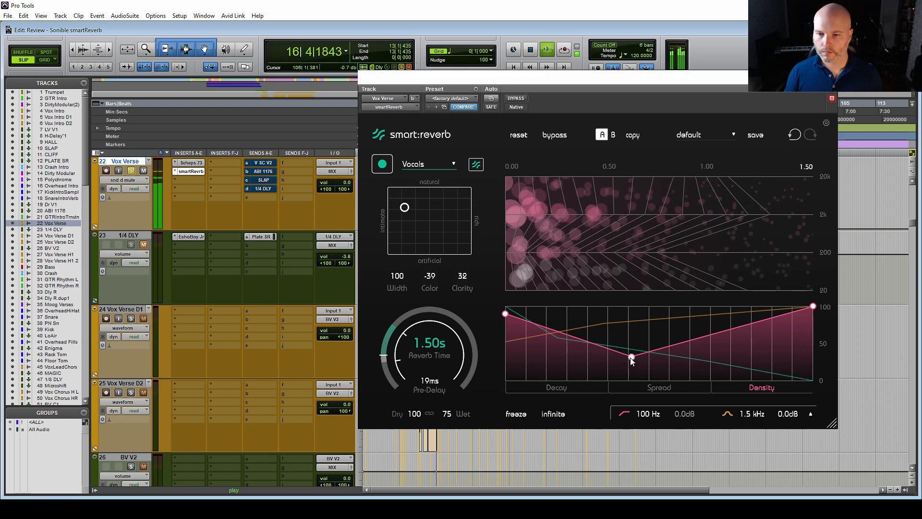
{"action": "left_click_drag", "start_coordinate": [631, 358], "coordinate": [645, 352]}
{"action": "key", "text": "space"}
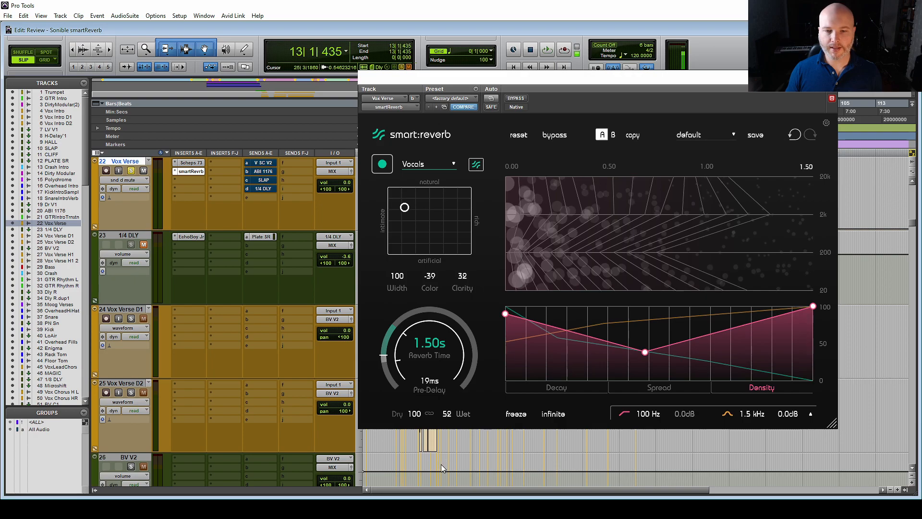
Step: Set the Wet level to 100 and open the reverb's EQ curve
{"action": "left_click_drag", "start_coordinate": [446, 413], "coordinate": [452, 416]}
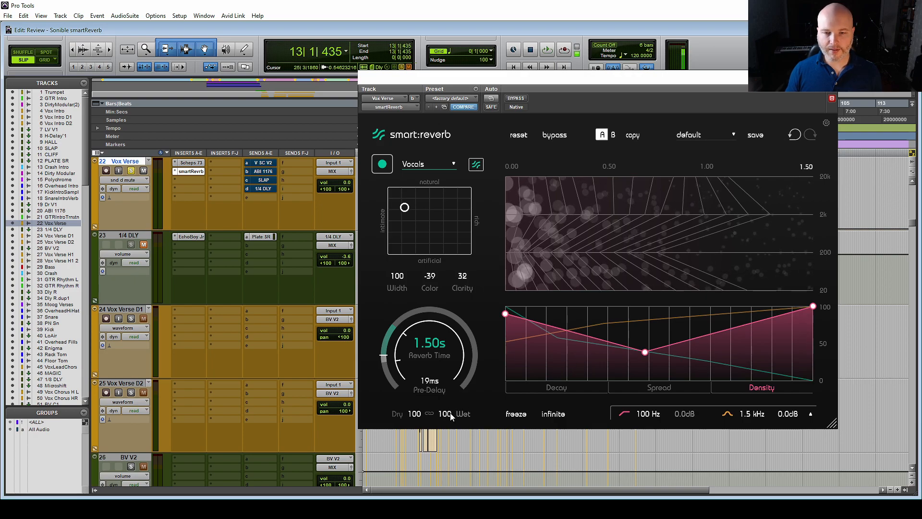
{"action": "left_click", "coordinate": [810, 414]}
{"action": "left_click", "coordinate": [812, 416]}
{"action": "left_click", "coordinate": [812, 416]}
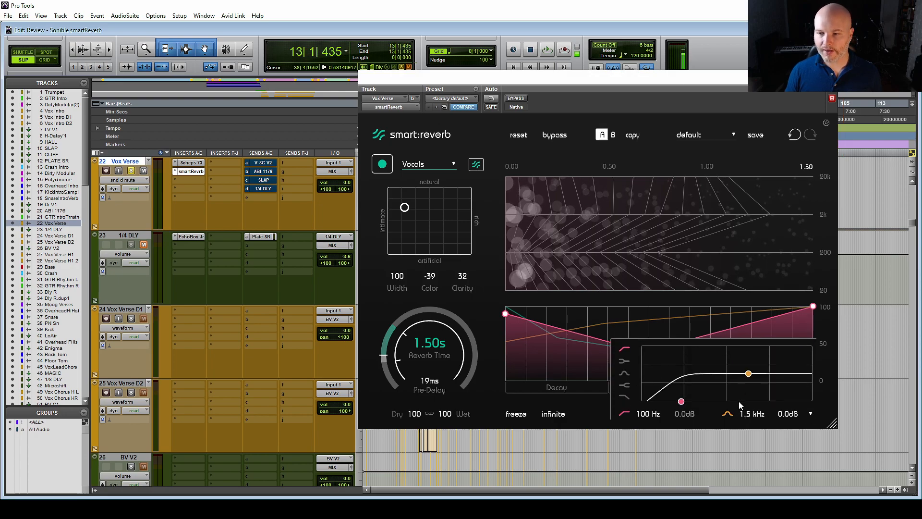
Step: Play the vocal and set the EQ's bell band to 3.0 kHz at -9.5 dB
{"action": "key", "text": "space"}
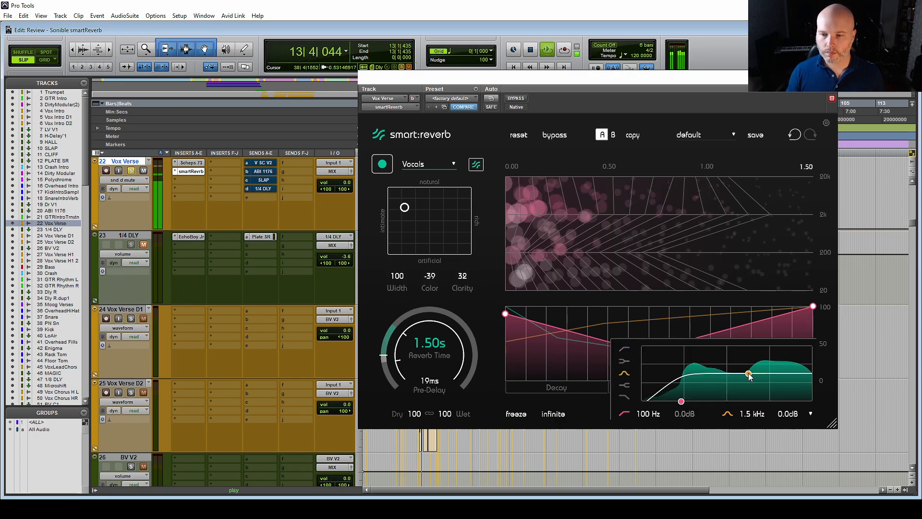
{"action": "key", "text": "space"}
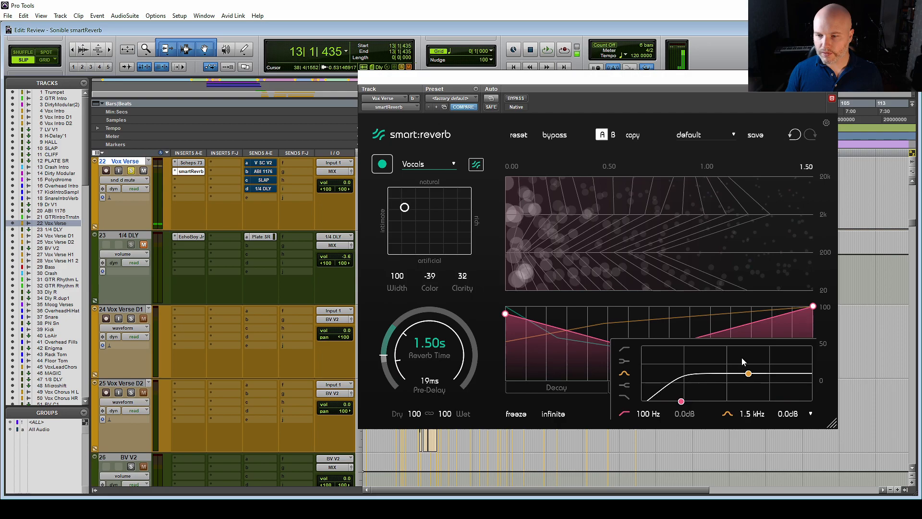
{"action": "key", "text": "space"}
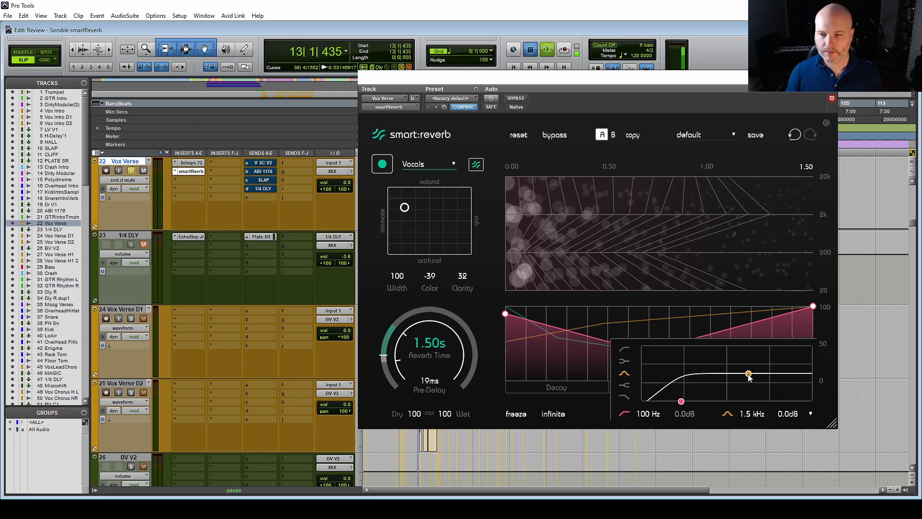
{"action": "left_click_drag", "start_coordinate": [748, 374], "coordinate": [768, 389]}
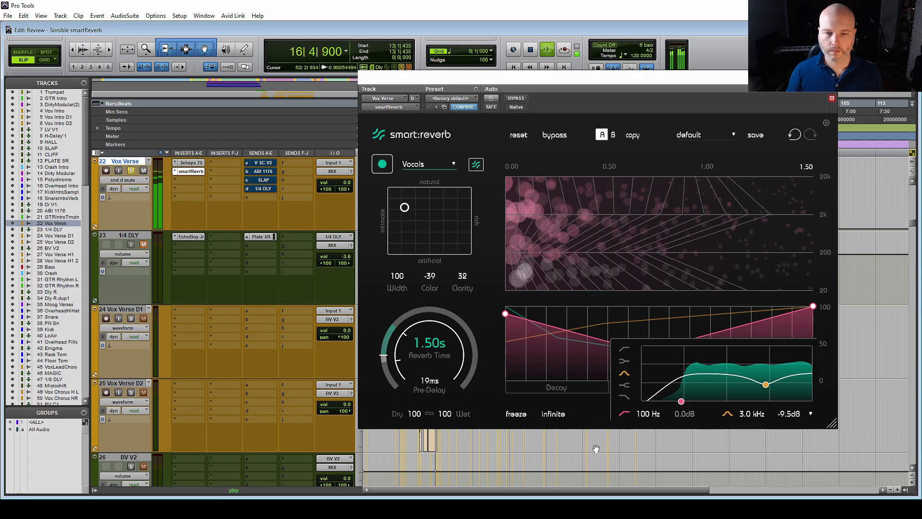
Step: Move the EQ's low-cut filter to 267 Hz, play the vocal, and collapse the EQ curve
{"action": "key", "text": "space"}
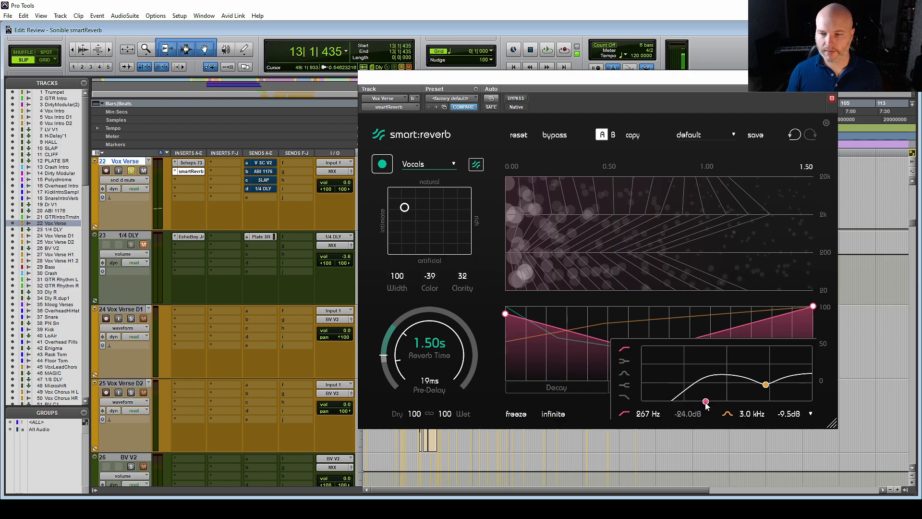
{"action": "key", "text": "space"}
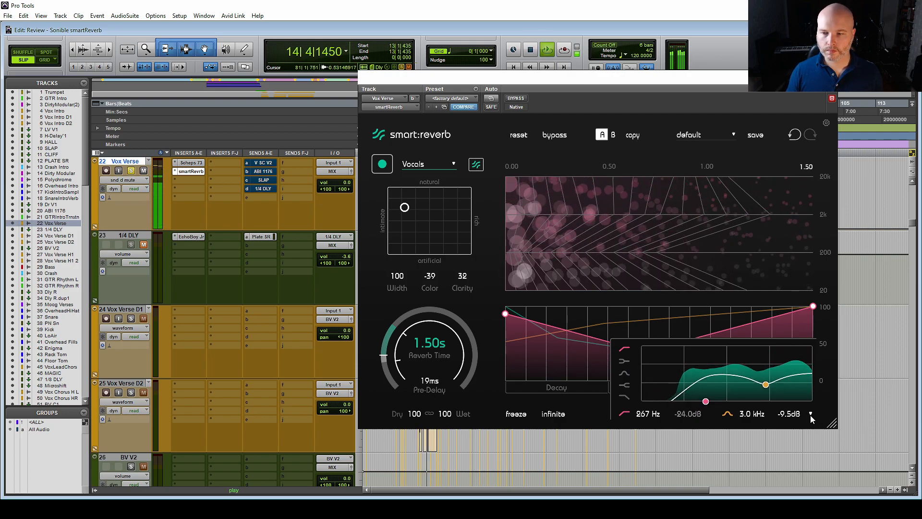
{"action": "left_click", "coordinate": [811, 415]}
Step: Sweep Clarity up to 100 during playback and settle it at 51
{"action": "left_click_drag", "start_coordinate": [462, 275], "coordinate": [471, 400]}
{"action": "left_click_drag", "start_coordinate": [472, 439], "coordinate": [486, 194]}
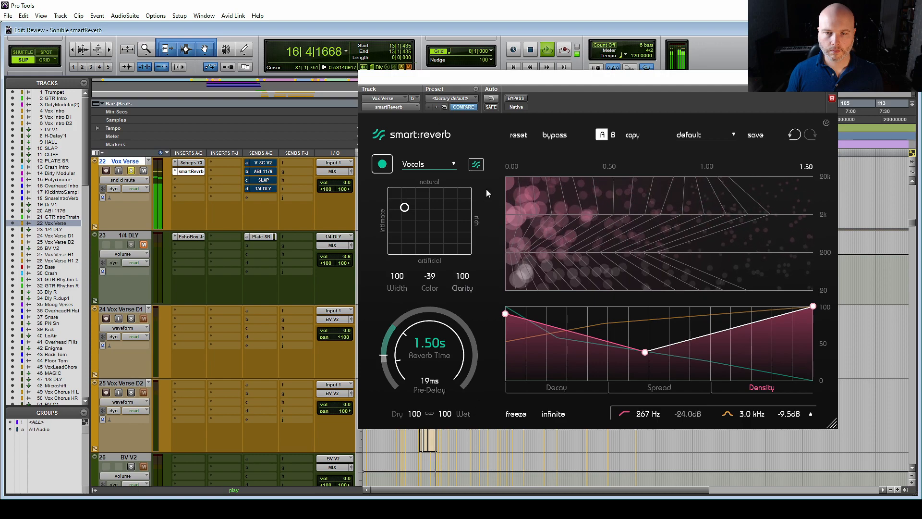
{"action": "key", "text": "space"}
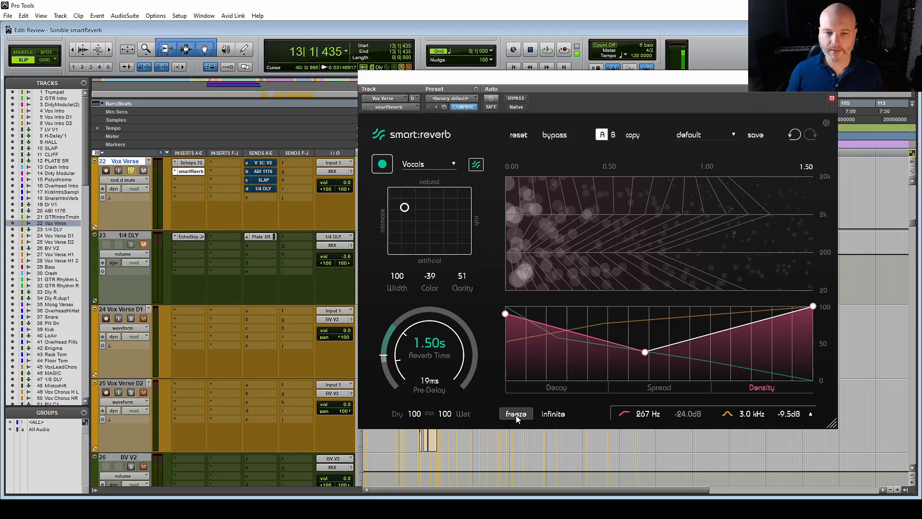
Step: Audition the Freeze mode on the vocal by switching it on and off during playback
{"action": "key", "text": "space"}
{"action": "left_click", "coordinate": [517, 417]}
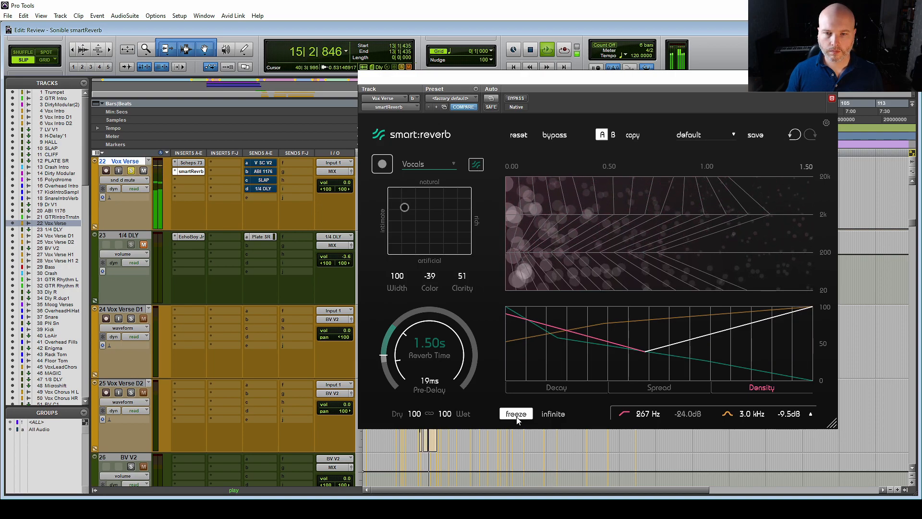
{"action": "left_click", "coordinate": [517, 415]}
{"action": "key", "text": "space"}
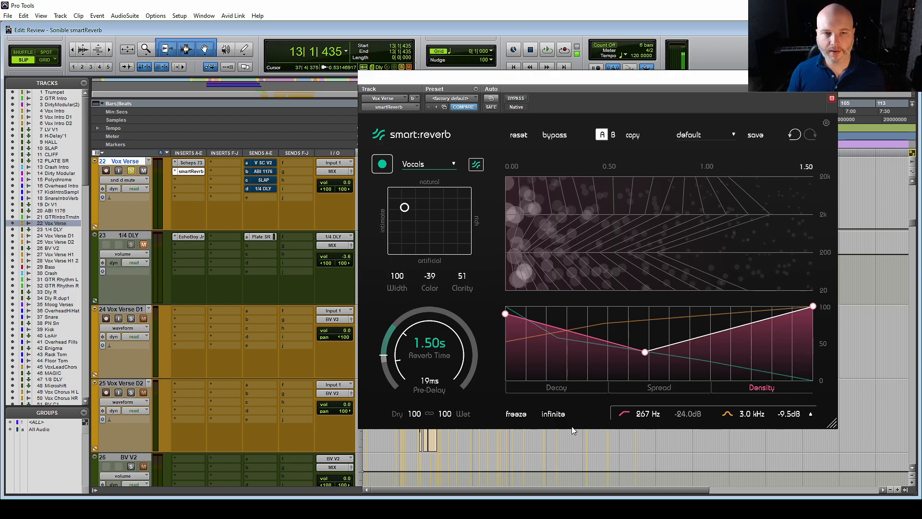
Step: Audition the Infinite mode by switching it on and off twice while the vocal plays
{"action": "key", "text": "space"}
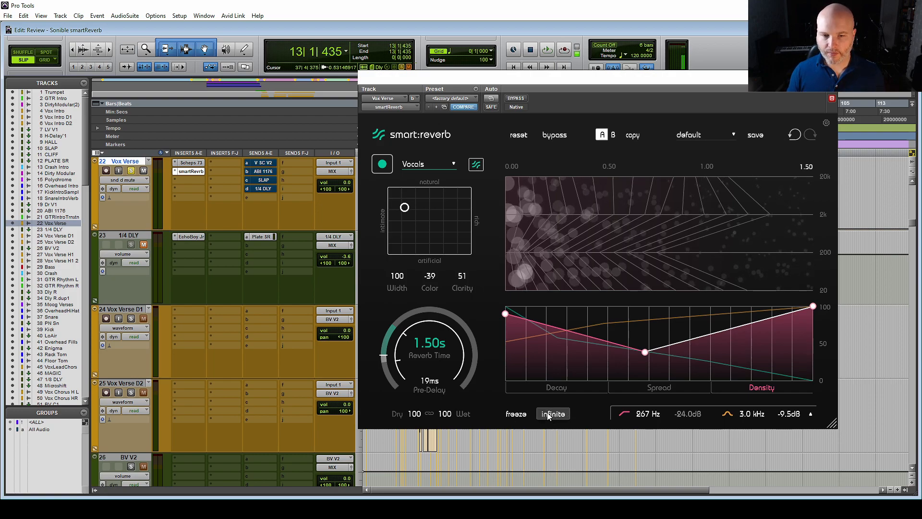
{"action": "left_click", "coordinate": [553, 415]}
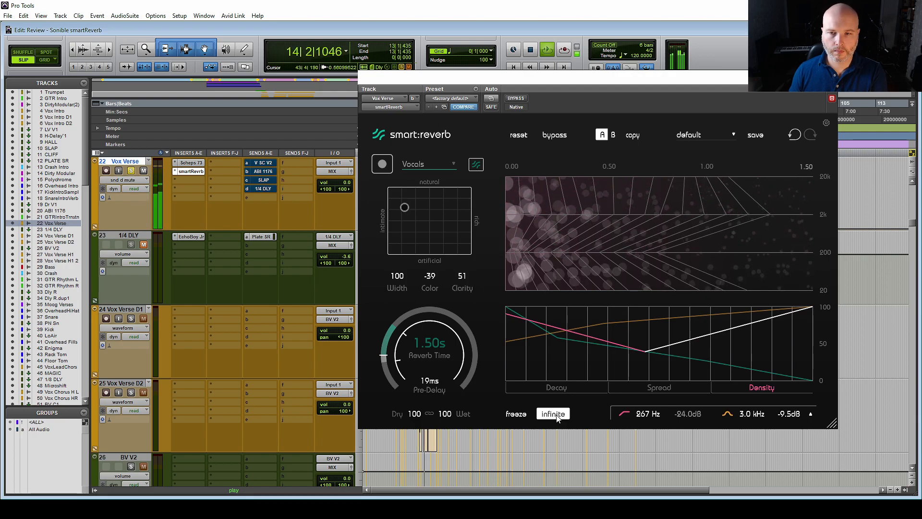
{"action": "left_click", "coordinate": [556, 416]}
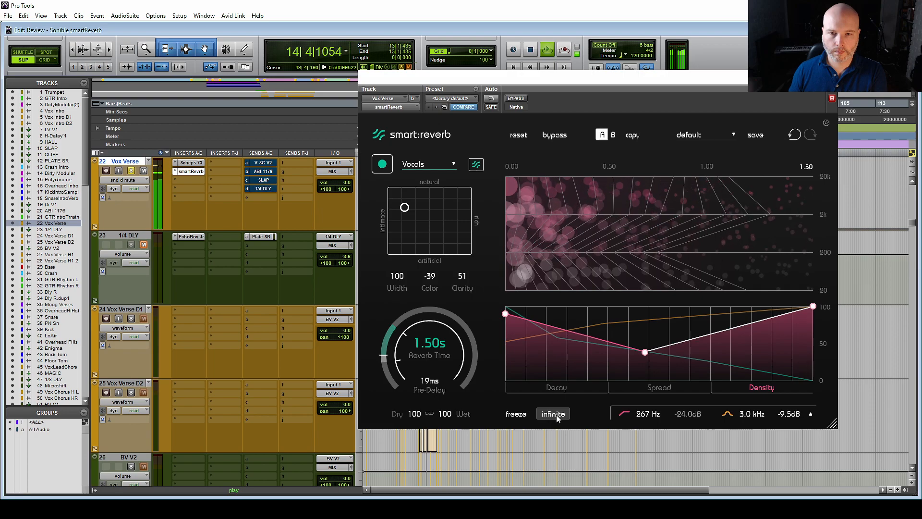
{"action": "left_click", "coordinate": [557, 414]}
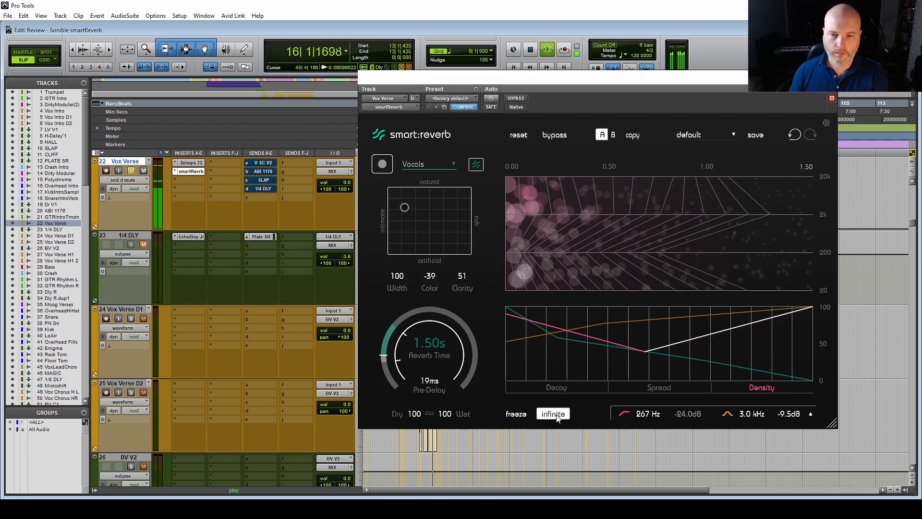
{"action": "left_click", "coordinate": [556, 415]}
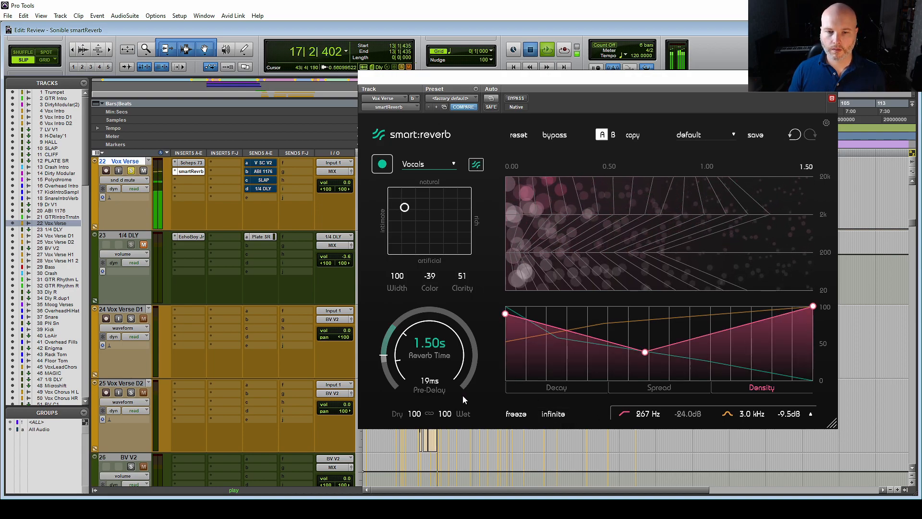
{"action": "key", "text": "space"}
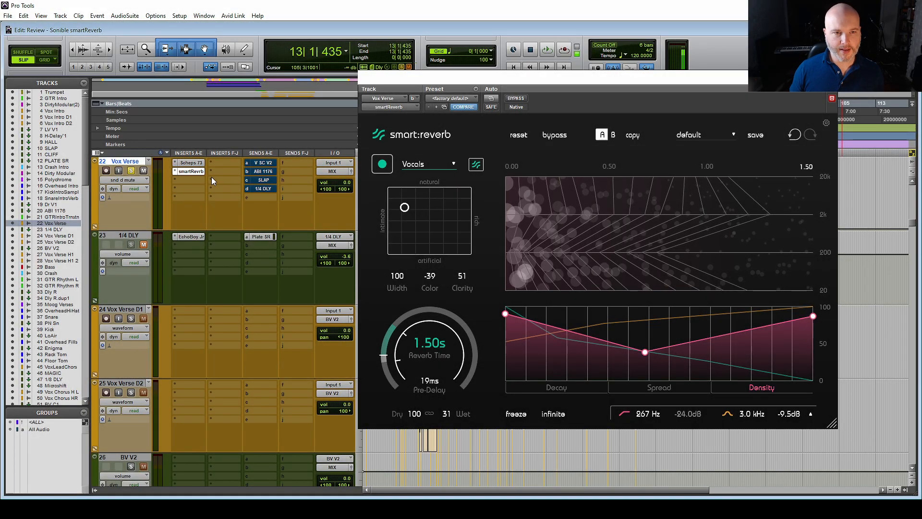
Step: Bypass smart:reverb and insert the stereo RVerb on the Vox Verse track's following insert slot
{"action": "left_click", "coordinate": [189, 172], "text": "ctrl"}
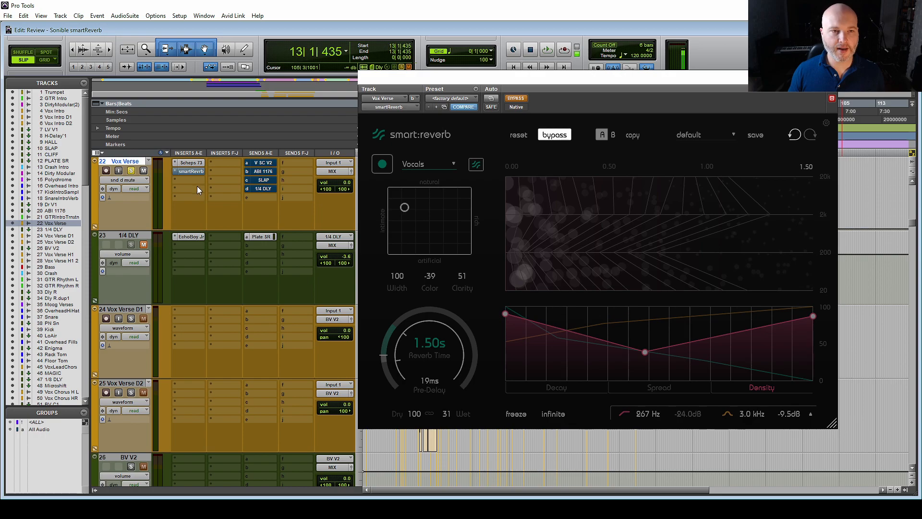
{"action": "left_click", "coordinate": [192, 179]}
{"action": "mouse_move", "coordinate": [234, 207]}
{"action": "mouse_move", "coordinate": [361, 50]}
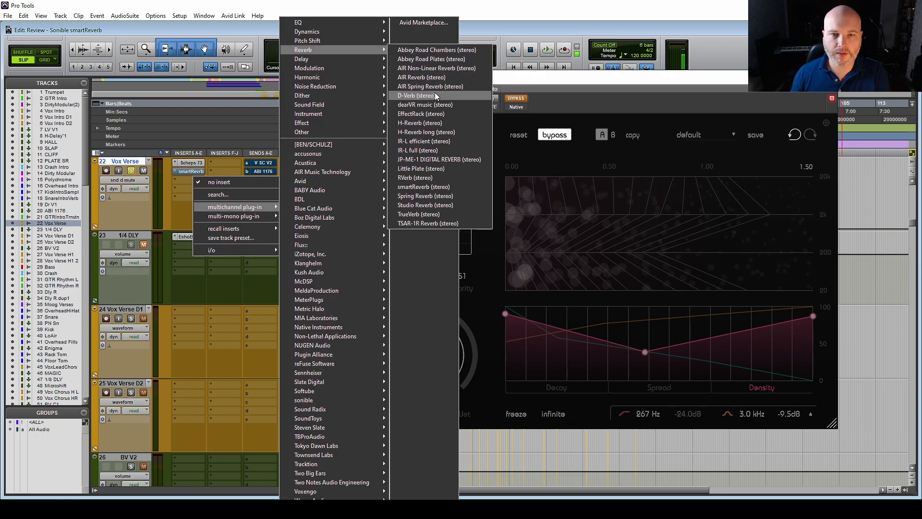
{"action": "left_click", "coordinate": [434, 92]}
{"action": "left_click_drag", "start_coordinate": [537, 82], "coordinate": [489, 172]}
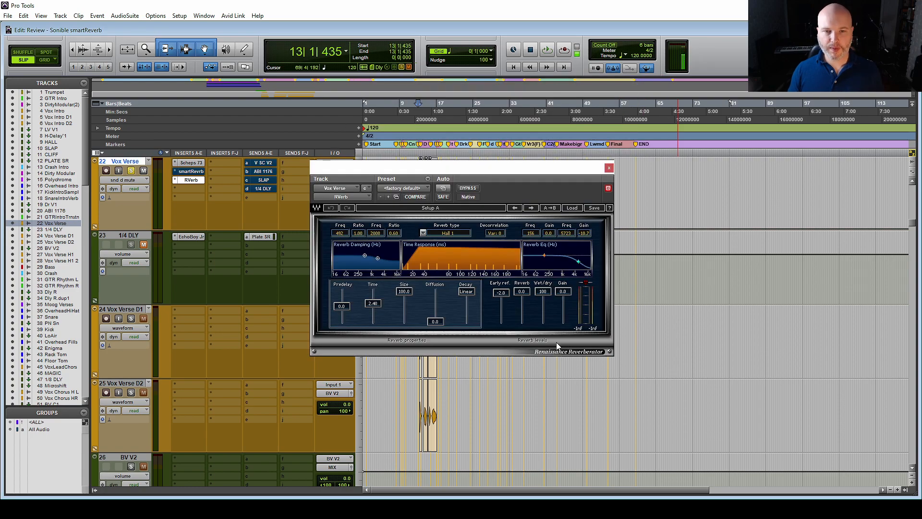
Step: Show the smart:reverb and RVerb windows side by side
{"action": "left_click", "coordinate": [192, 172]}
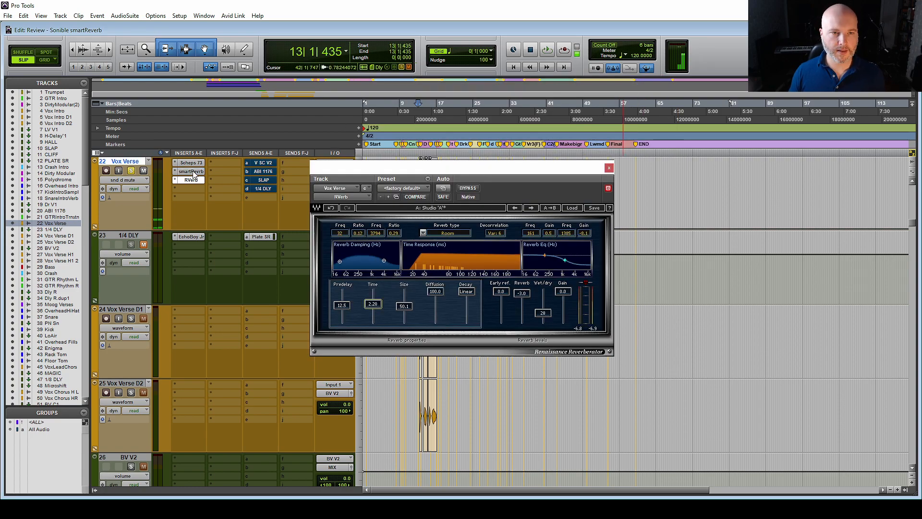
{"action": "left_click", "coordinate": [191, 171]}
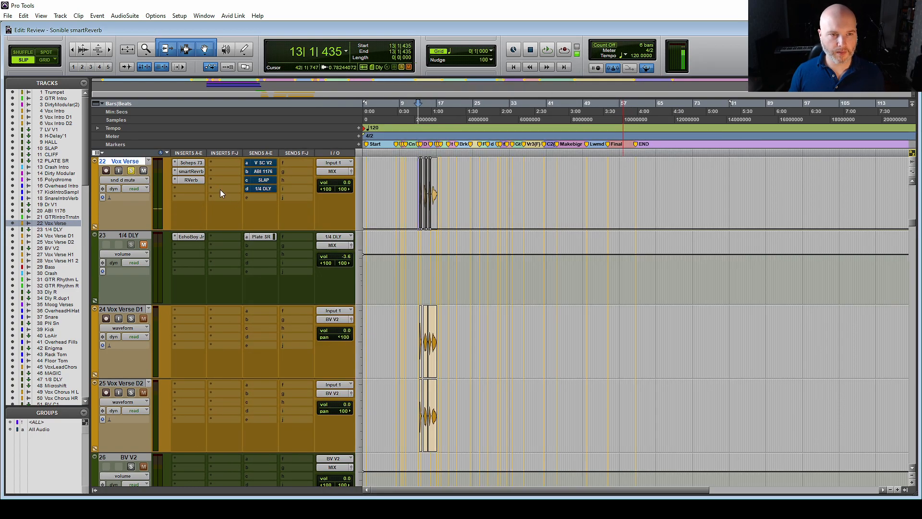
{"action": "left_click", "coordinate": [191, 180]}
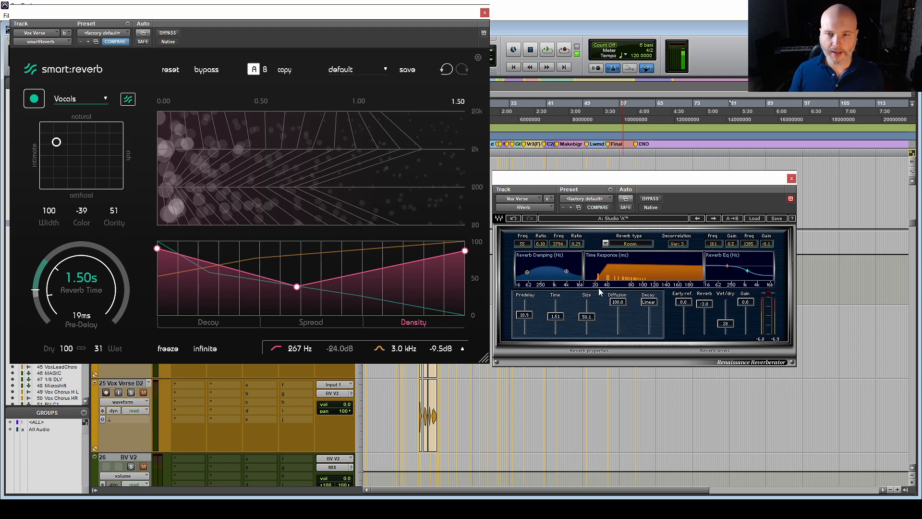
Step: Play the vocal, bypass smart:reverb to hear RVerb alone, and move both plug-in windows clear of the track inserts
{"action": "key", "text": "space"}
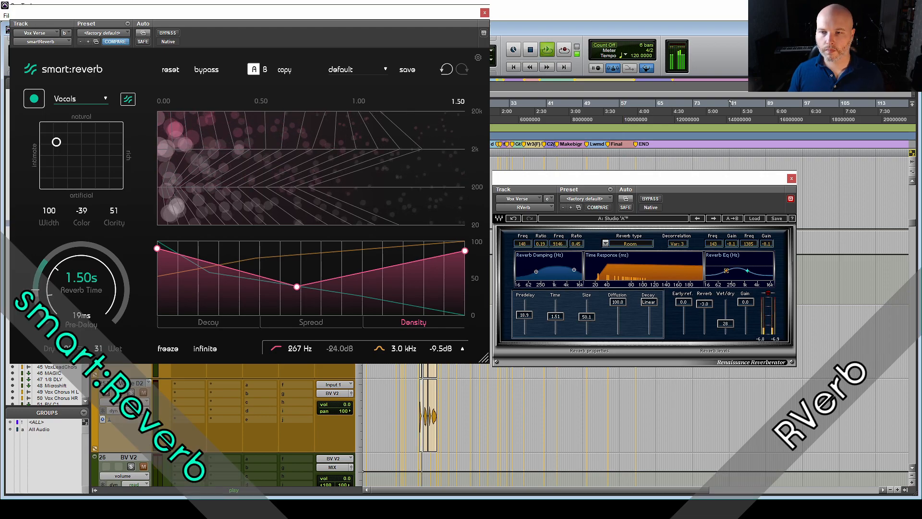
{"action": "left_click", "coordinate": [170, 33]}
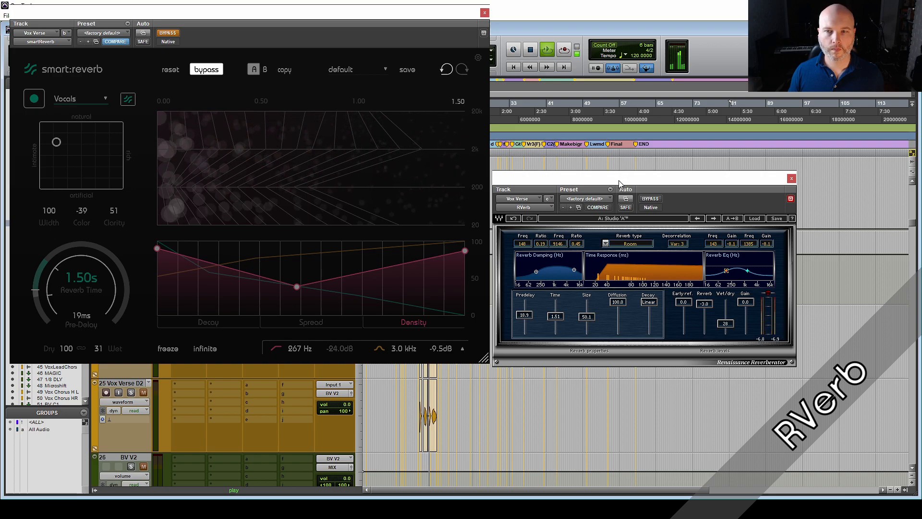
{"action": "left_click_drag", "start_coordinate": [619, 184], "coordinate": [696, 126]}
{"action": "left_click_drag", "start_coordinate": [373, 15], "coordinate": [685, 128]}
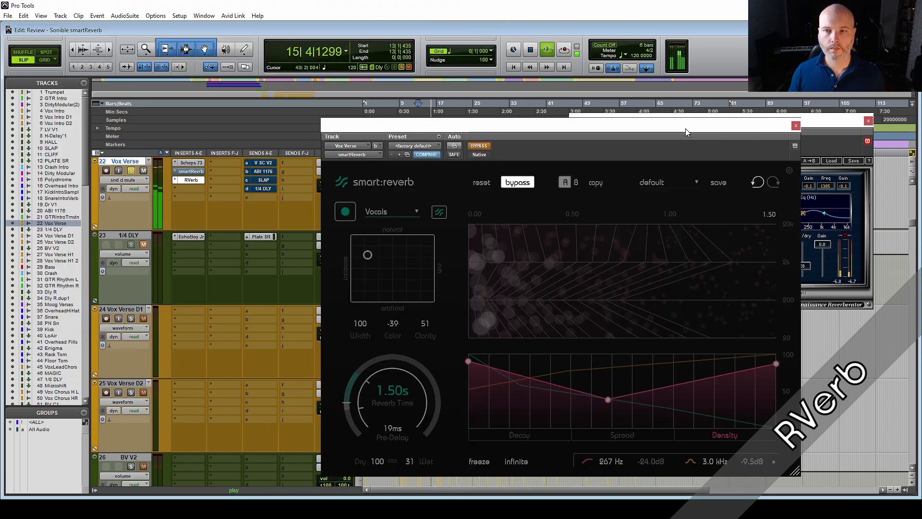
Step: Bypass RVerb and re-enable smart:reverb to compare the two on the vocal, stopping playback after listening
{"action": "left_click", "coordinate": [197, 182], "text": "ctrl"}
{"action": "left_click", "coordinate": [194, 173], "text": "ctrl"}
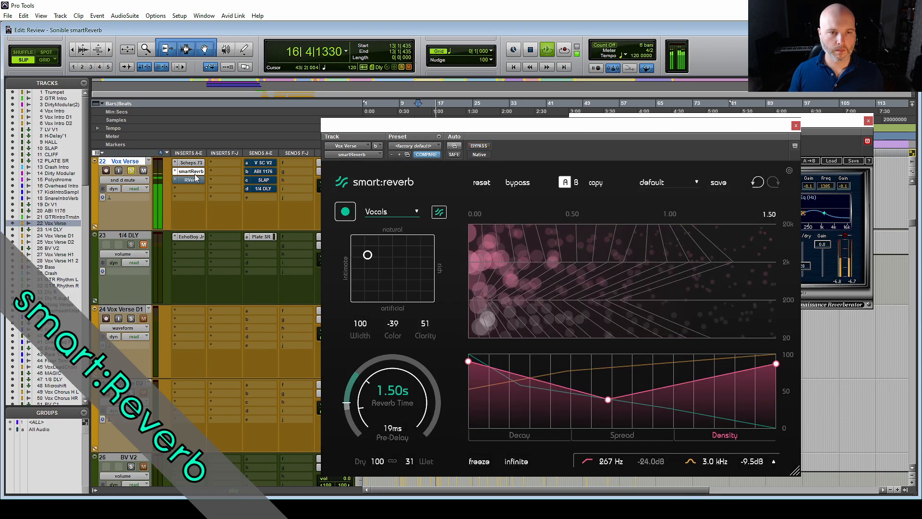
{"action": "key", "text": "space"}
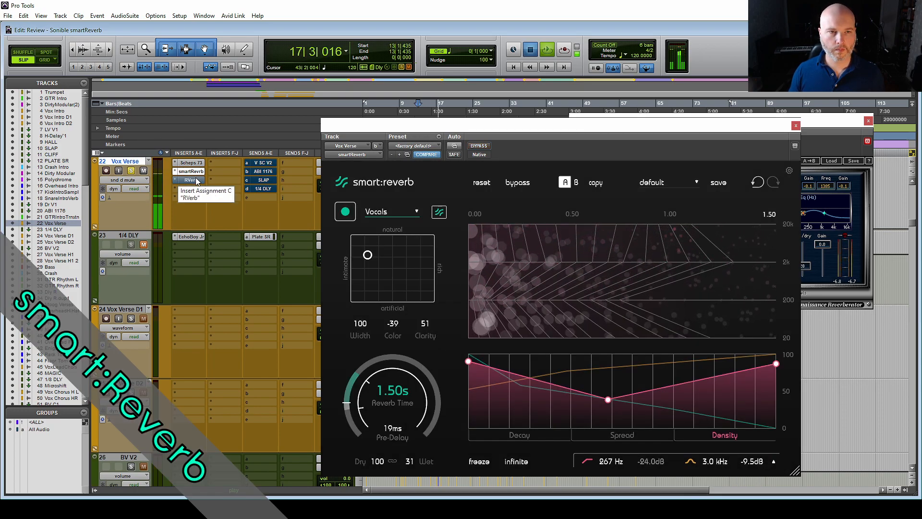
Step: Play the vocal, move the smart:reverb window off RVerb's level controls, and set RVerb's Wet/dry to 30
{"action": "key", "text": "space"}
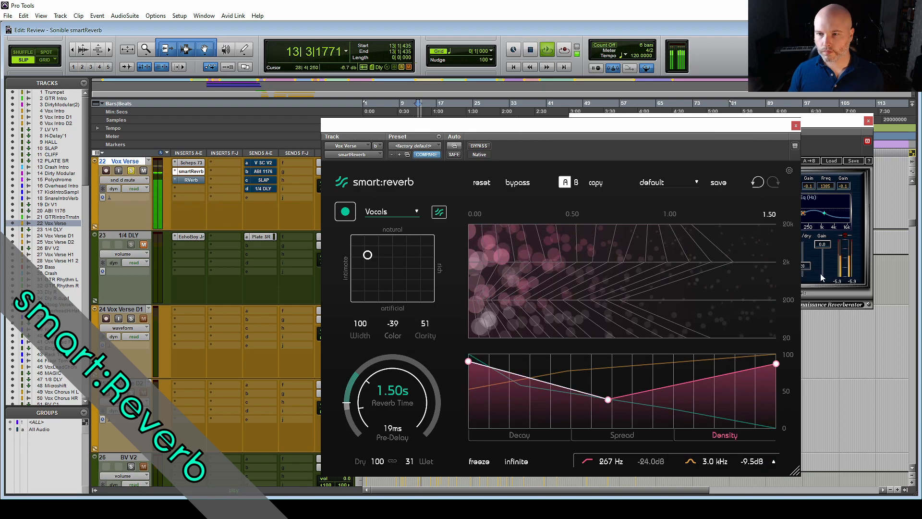
{"action": "left_click", "coordinate": [820, 273]}
{"action": "left_click_drag", "start_coordinate": [558, 131], "coordinate": [499, 120]}
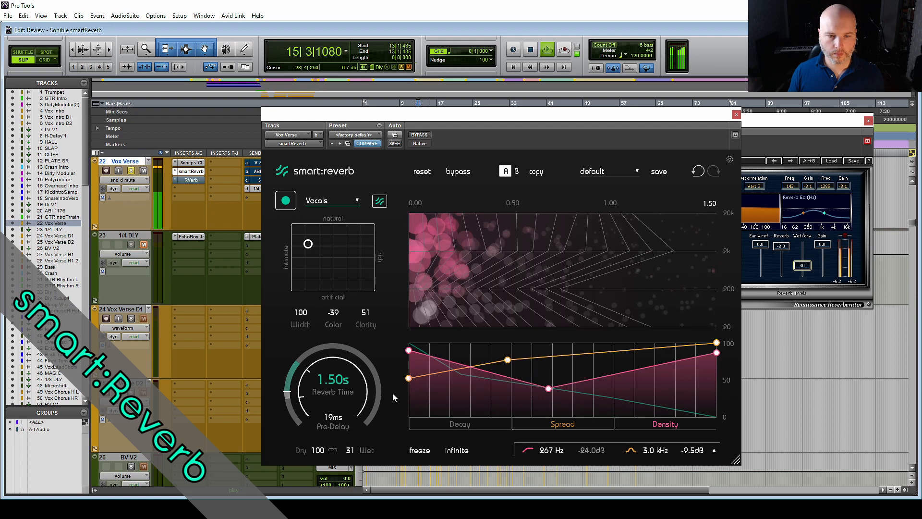
Step: Raise smart:reverb's Wet level to 69 and remove RVerb from the Vox Verse track's inserts
{"action": "left_click_drag", "start_coordinate": [350, 450], "coordinate": [353, 374]}
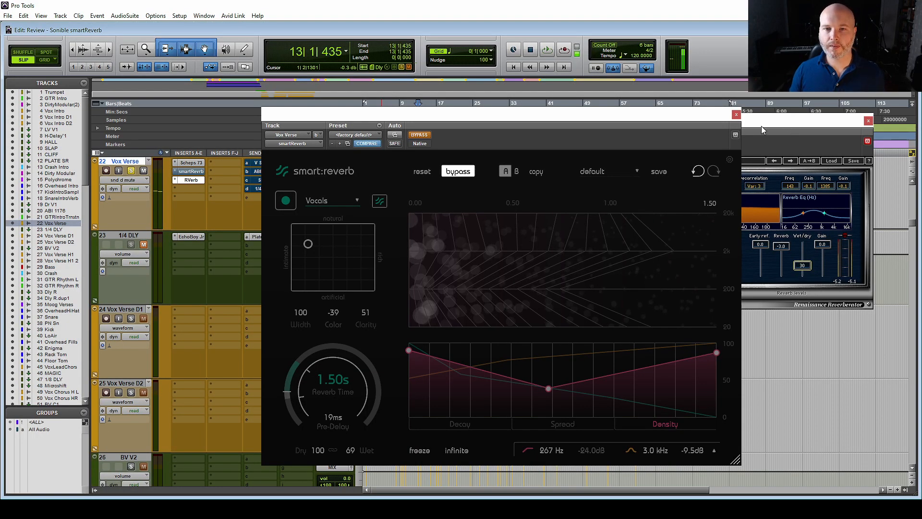
{"action": "left_click", "coordinate": [759, 129]}
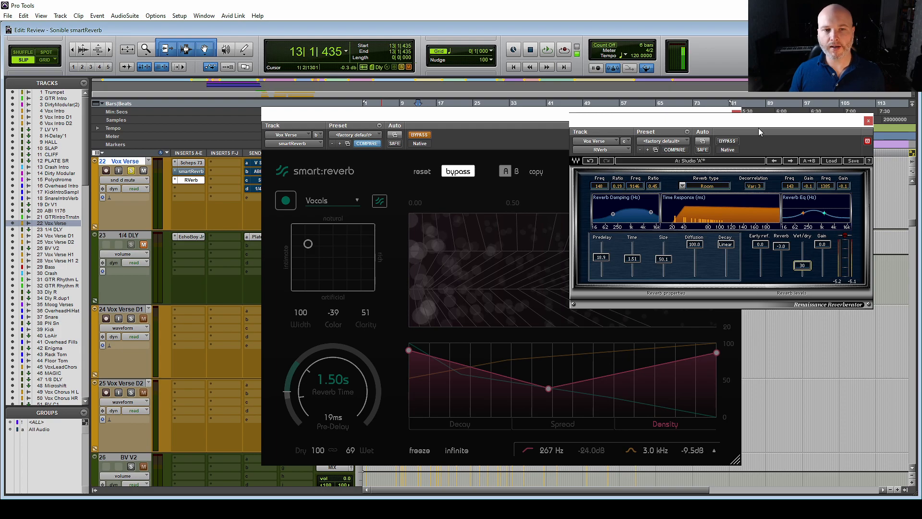
{"action": "left_click", "coordinate": [605, 153]}
{"action": "left_click", "coordinate": [627, 154]}
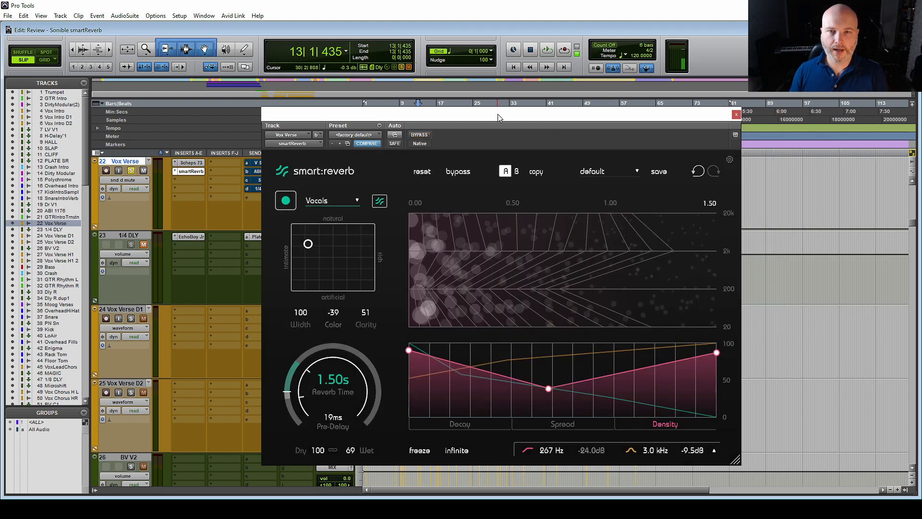
Step: Move the smart:reverb window higher over the session and show its Decay curve
{"action": "left_click_drag", "start_coordinate": [498, 115], "coordinate": [482, 53]}
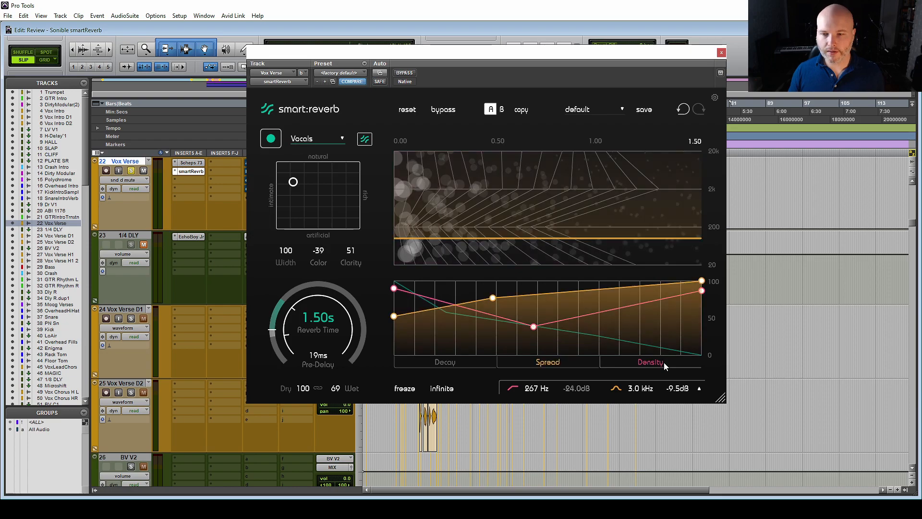
{"action": "left_click", "coordinate": [475, 364]}
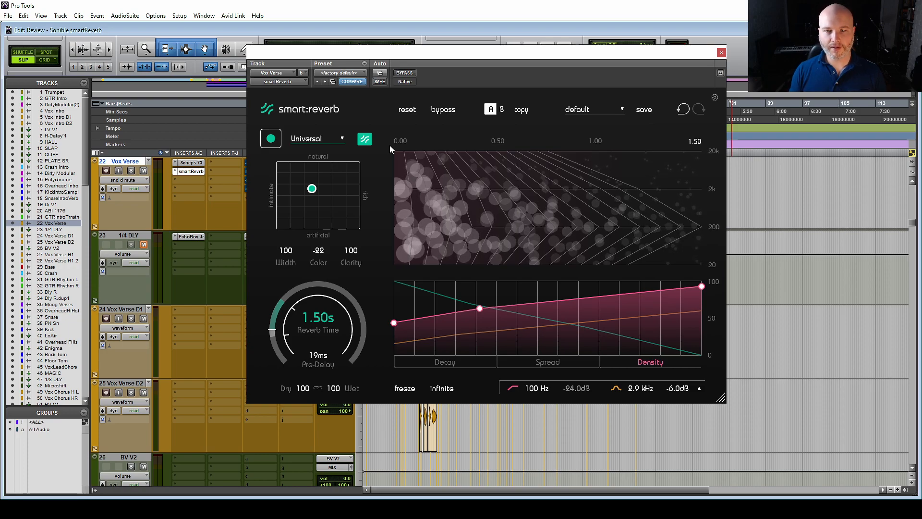
Step: Shift the Universal profile's style grid point toward artificial, and briefly expand the EQ curve before collapsing it again
{"action": "mouse_move", "coordinate": [316, 194]}
{"action": "left_mouse_down"}
{"action": "mouse_move", "coordinate": [324, 179]}
{"action": "mouse_move", "coordinate": [304, 193]}
{"action": "mouse_move", "coordinate": [326, 206]}
{"action": "mouse_move", "coordinate": [317, 187]}
{"action": "mouse_move", "coordinate": [319, 208]}
{"action": "mouse_move", "coordinate": [341, 187]}
{"action": "mouse_move", "coordinate": [310, 201]}
{"action": "left_mouse_up"}
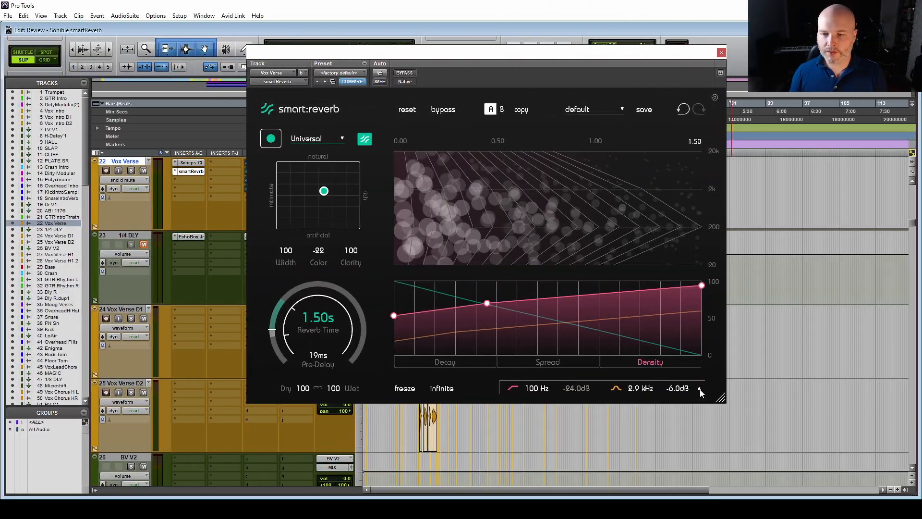
{"action": "left_click", "coordinate": [700, 388]}
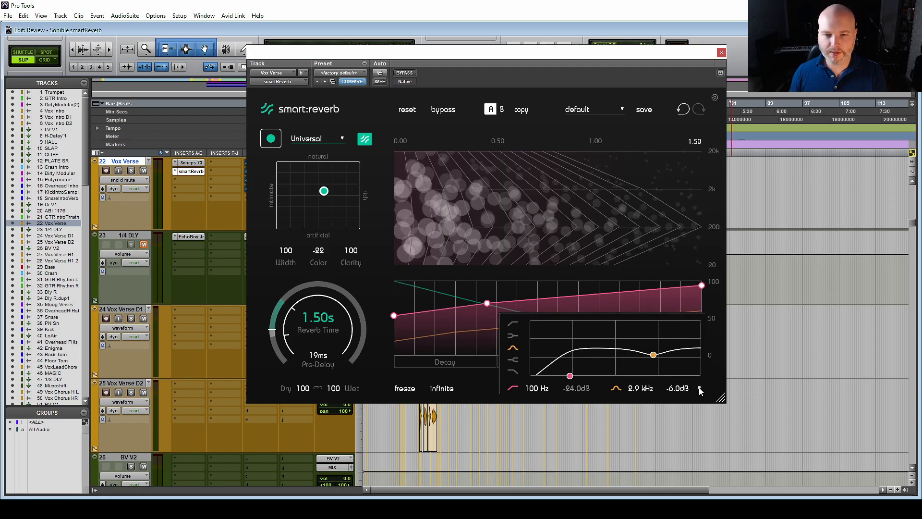
{"action": "left_click", "coordinate": [699, 389]}
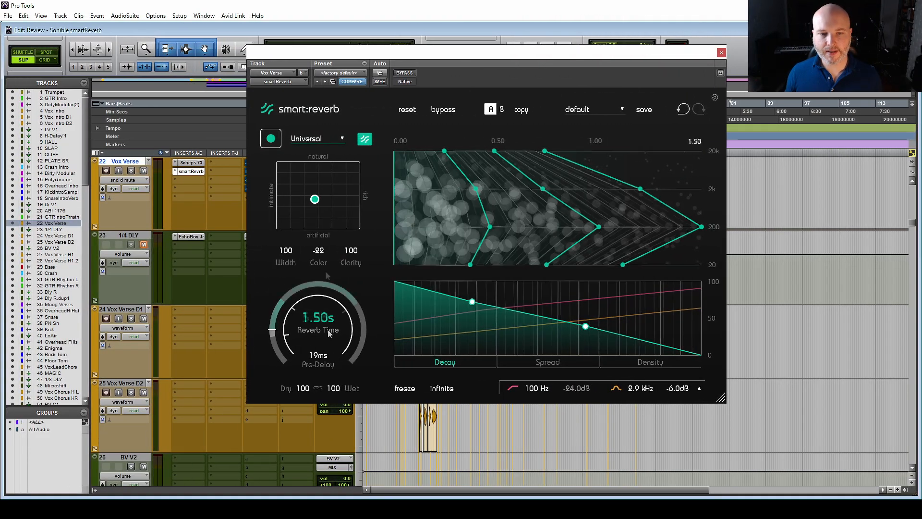
Step: Extend the reverb time to 8.00 s and pull the outermost decay line's 200 Hz point to an earlier time
{"action": "left_click_drag", "start_coordinate": [327, 330], "coordinate": [318, 220]}
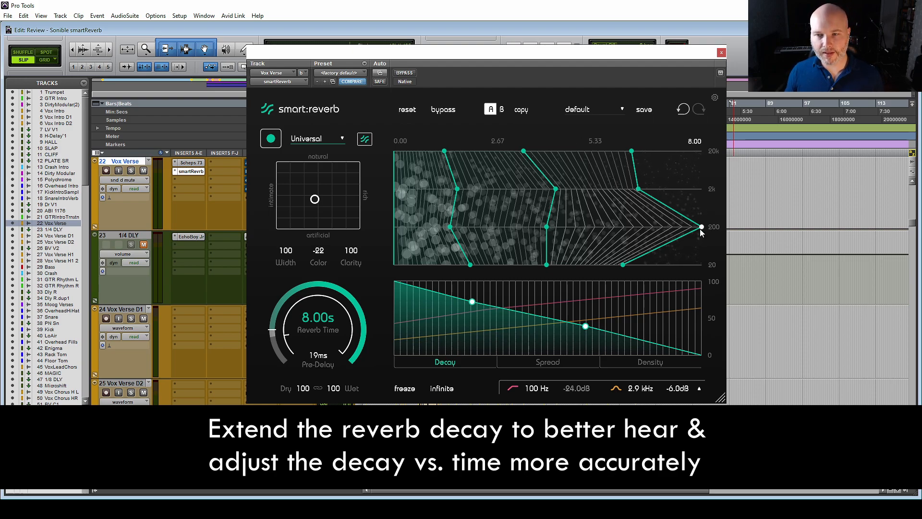
{"action": "left_click_drag", "start_coordinate": [701, 229], "coordinate": [618, 227]}
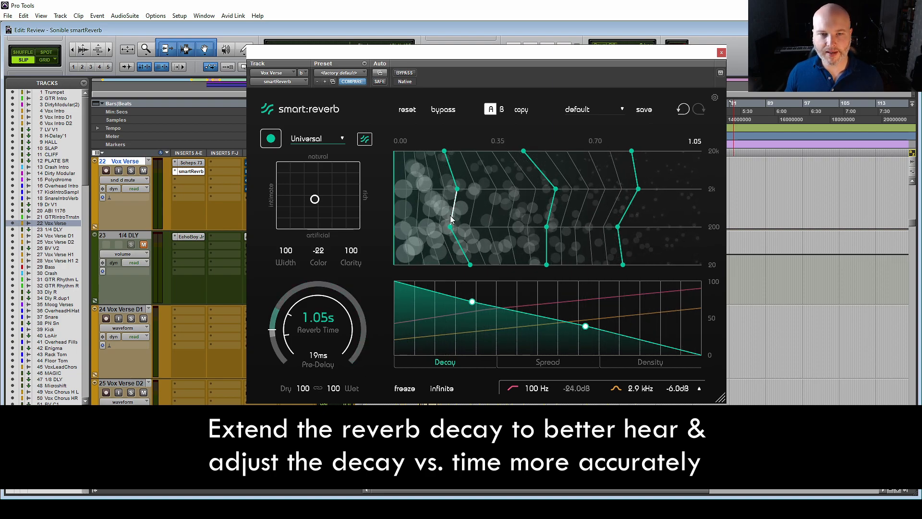
Step: Set the reverb time to 4.40 s and pull the decay lines' 2 kHz, 20 kHz and 200 Hz points to earlier times
{"action": "left_click_drag", "start_coordinate": [313, 343], "coordinate": [333, 289]}
{"action": "left_click_drag", "start_coordinate": [556, 189], "coordinate": [427, 191]}
{"action": "left_click_drag", "start_coordinate": [524, 153], "coordinate": [500, 152]}
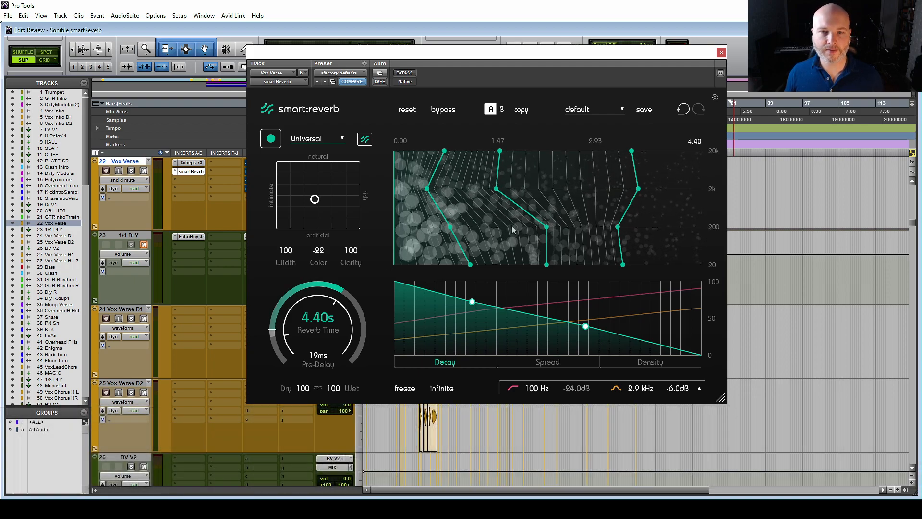
{"action": "left_click_drag", "start_coordinate": [547, 227], "coordinate": [489, 228]}
{"action": "left_click_drag", "start_coordinate": [639, 190], "coordinate": [617, 197]}
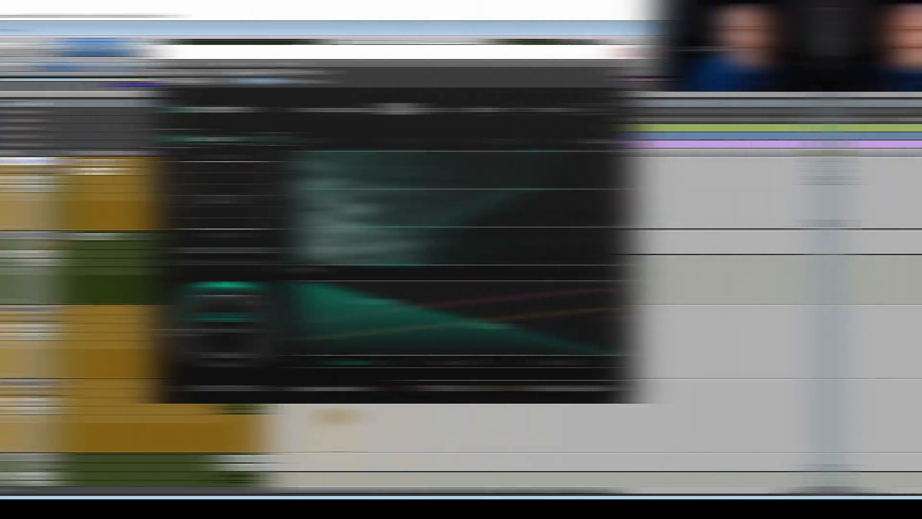